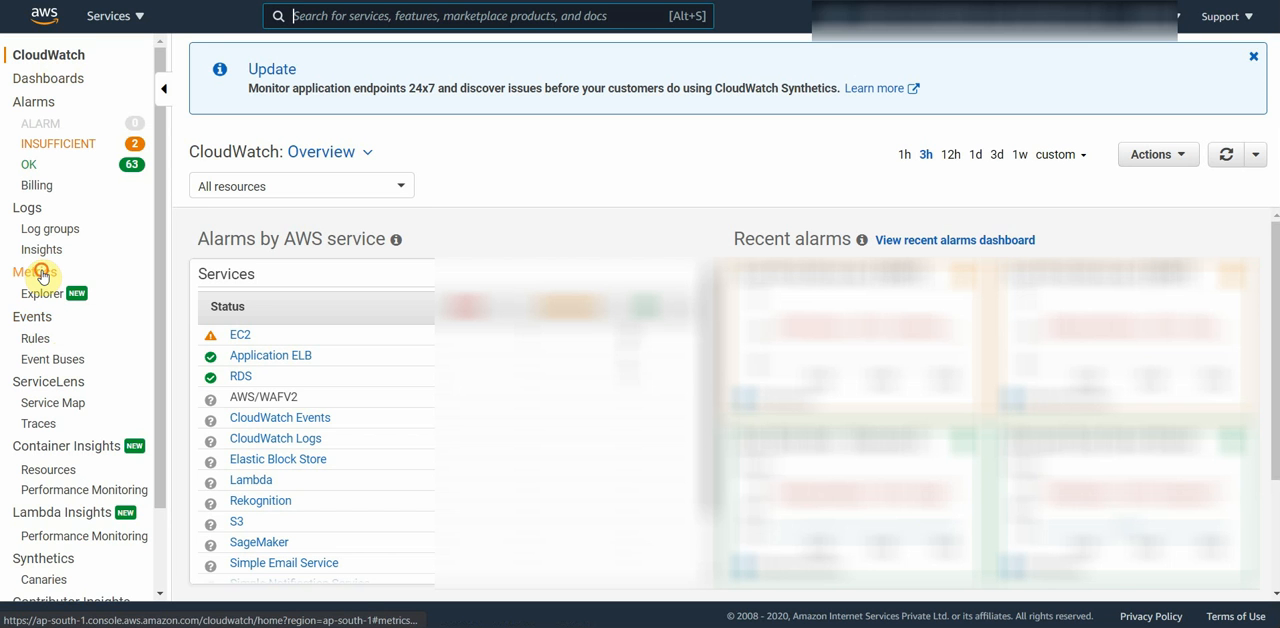
# Step: Open the CloudWatch metrics, browse the AWS namespaces and open the EBS per-volume metrics
pyautogui.click(40, 274)
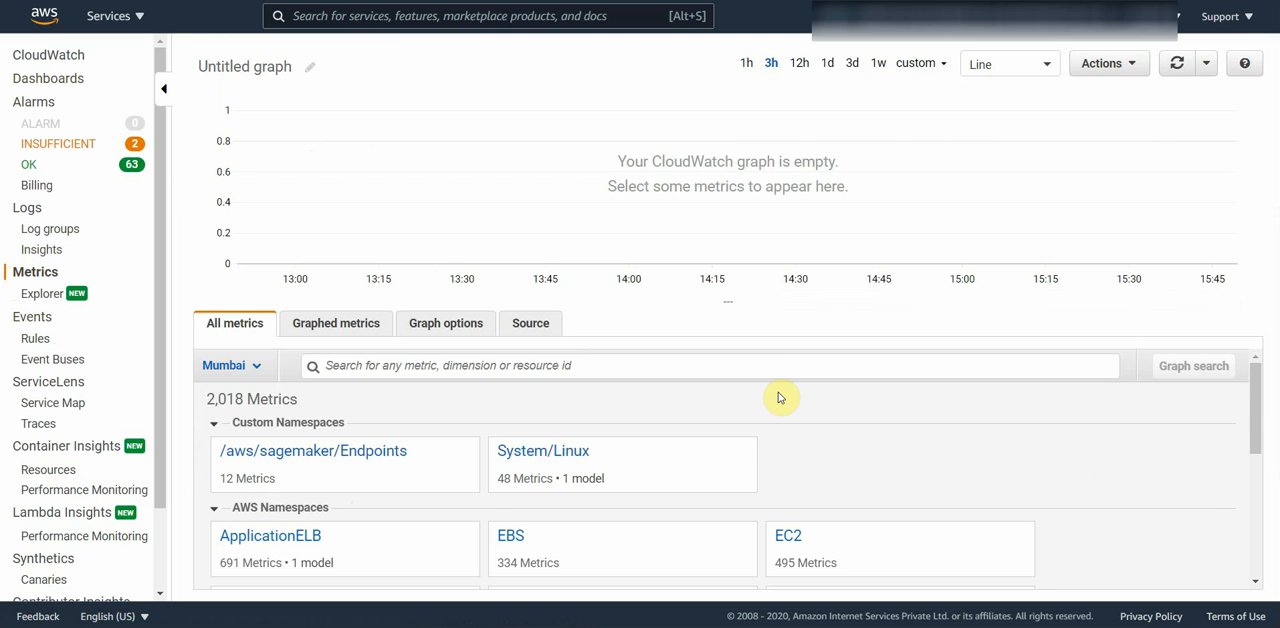
pyautogui.scroll(-2, 780, 397)
pyautogui.scroll(-2, 757, 423)
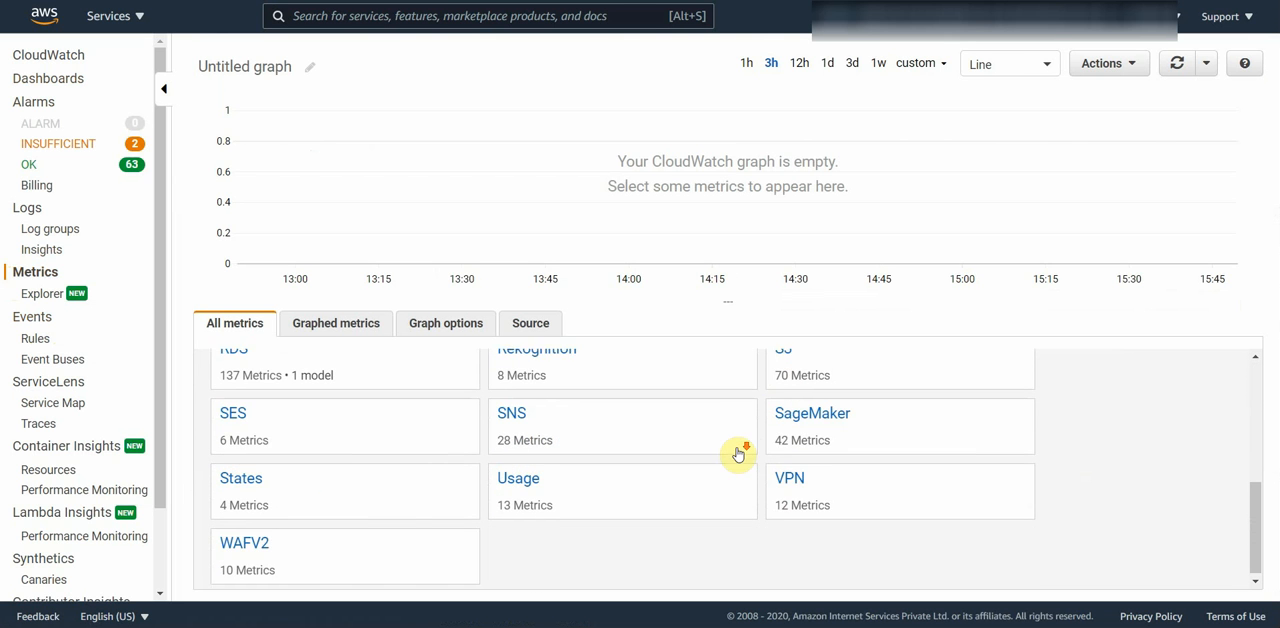
pyautogui.scroll(3, 688, 545)
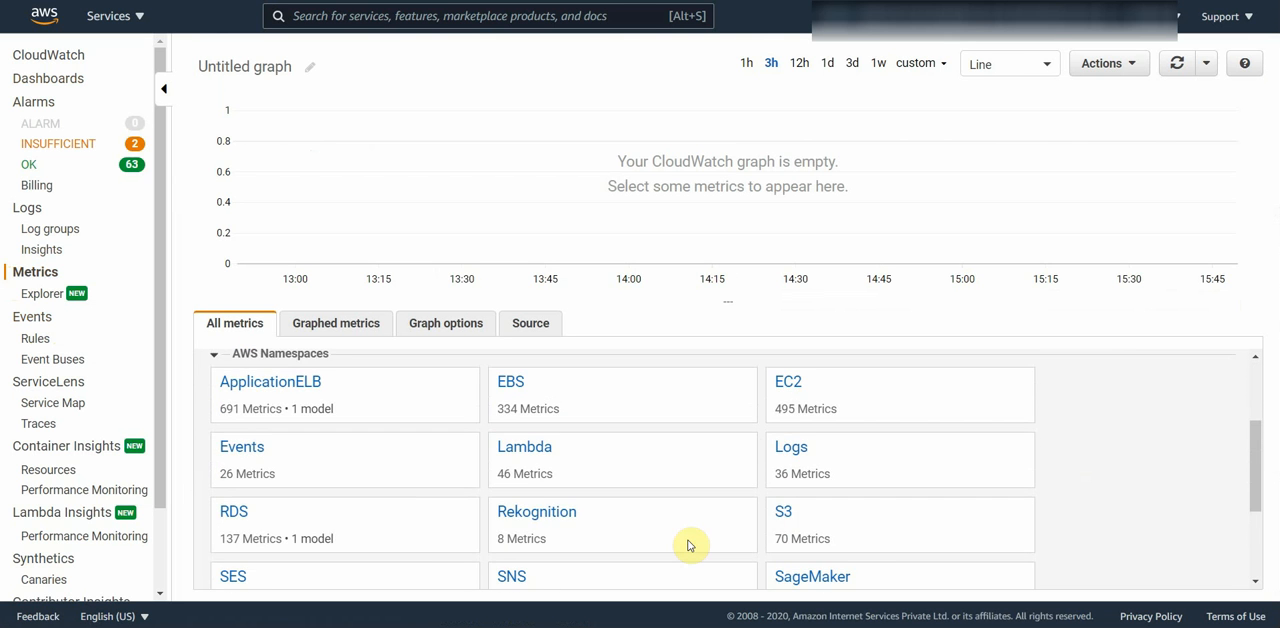
pyautogui.scroll(3, 688, 545)
pyautogui.scroll(-3, 690, 545)
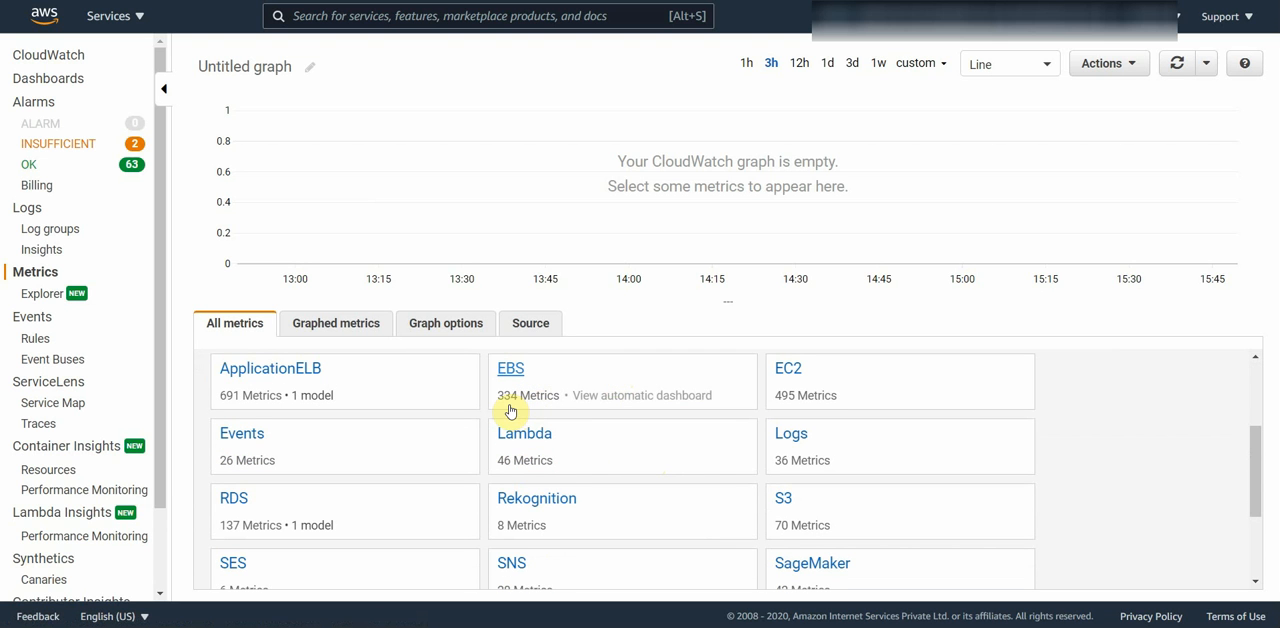
pyautogui.click(588, 376)
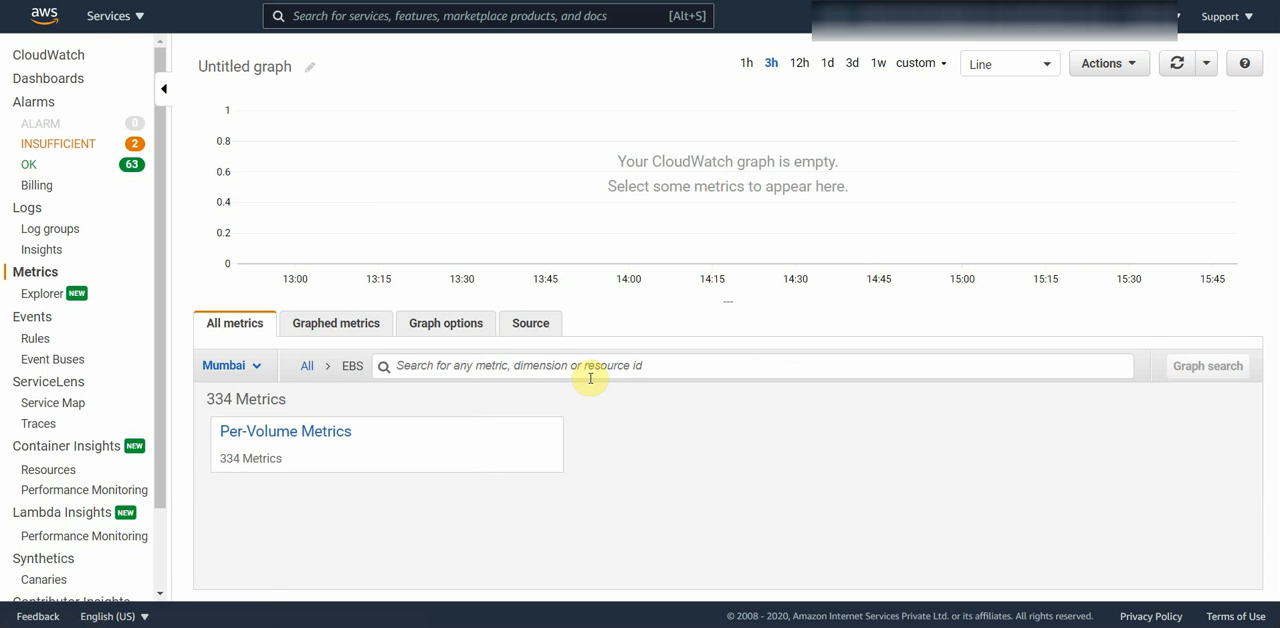
pyautogui.click(421, 438)
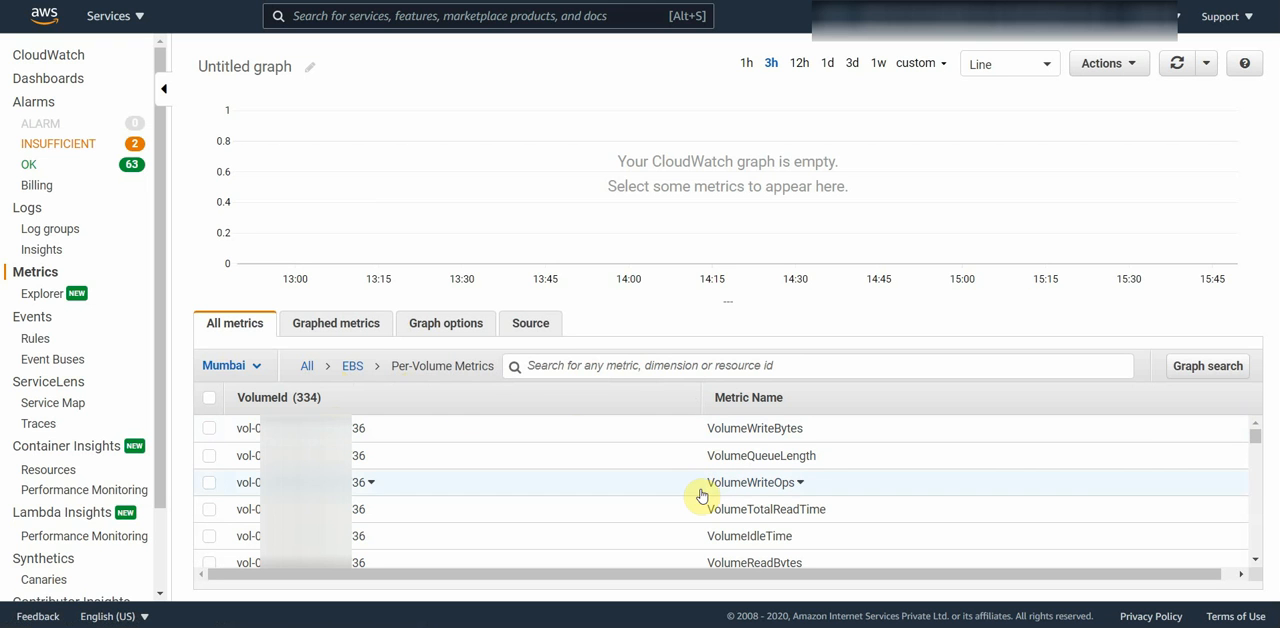
# Step: Search all metrics for volumereadops and open the matching EBS per-volume metrics
pyautogui.click(307, 366)
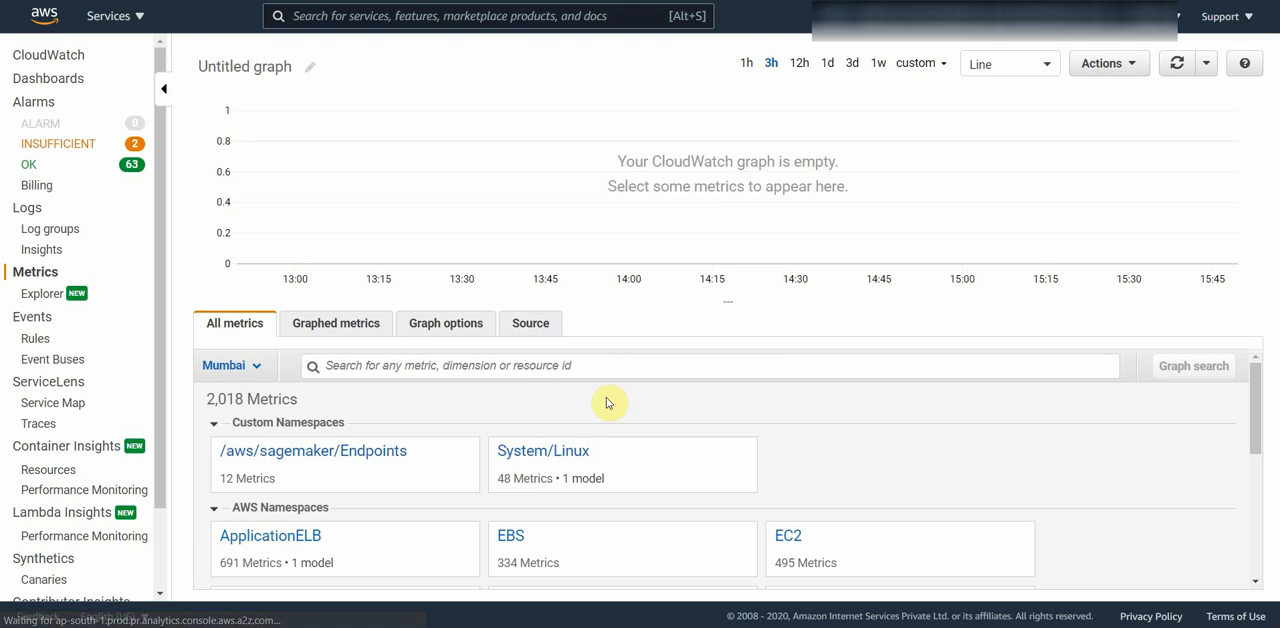
pyautogui.click(593, 365)
pyautogui.write('vol')
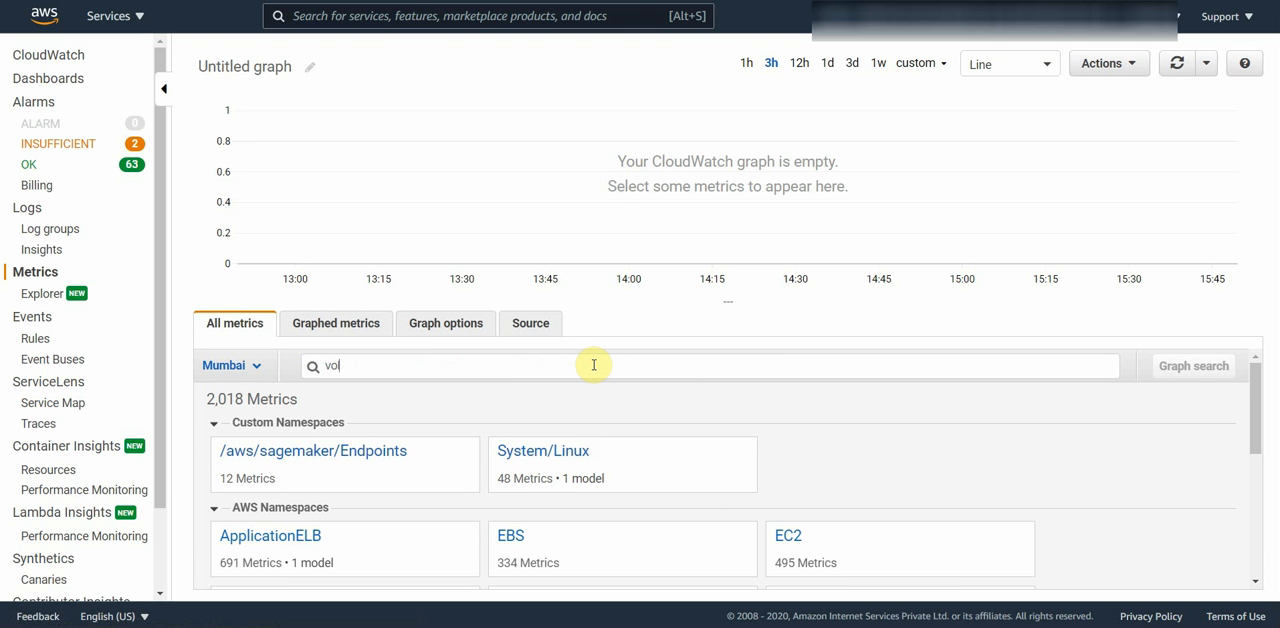
pyautogui.write('umereadops')
pyautogui.press('Return')
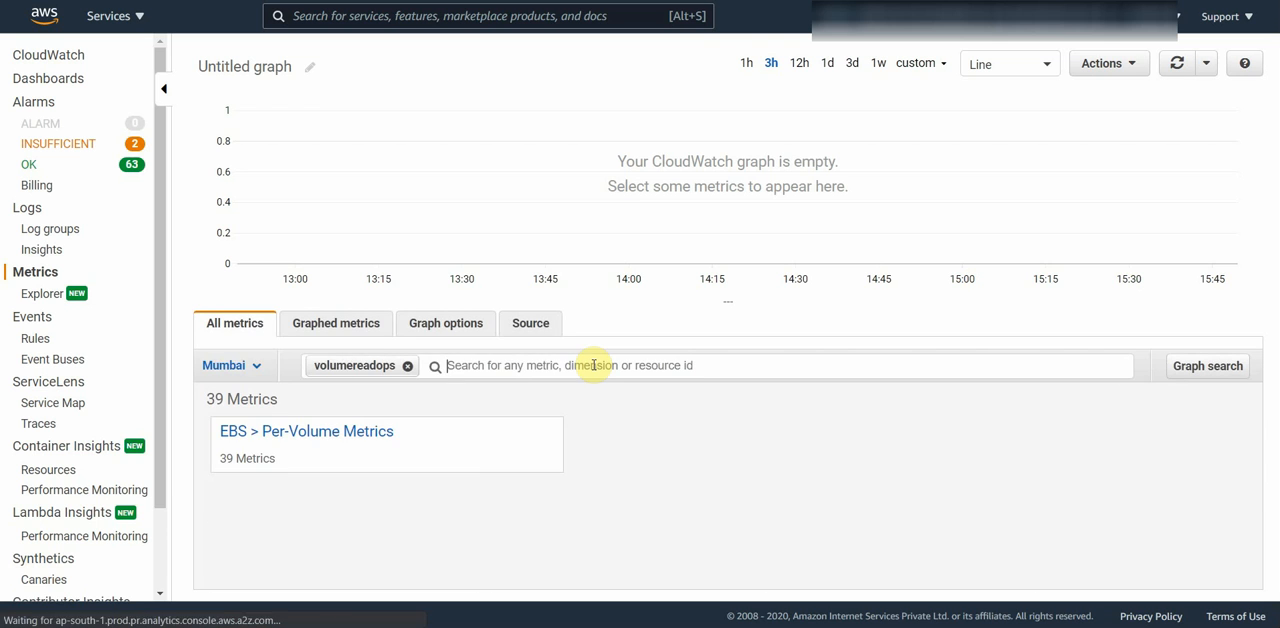
pyautogui.click(430, 452)
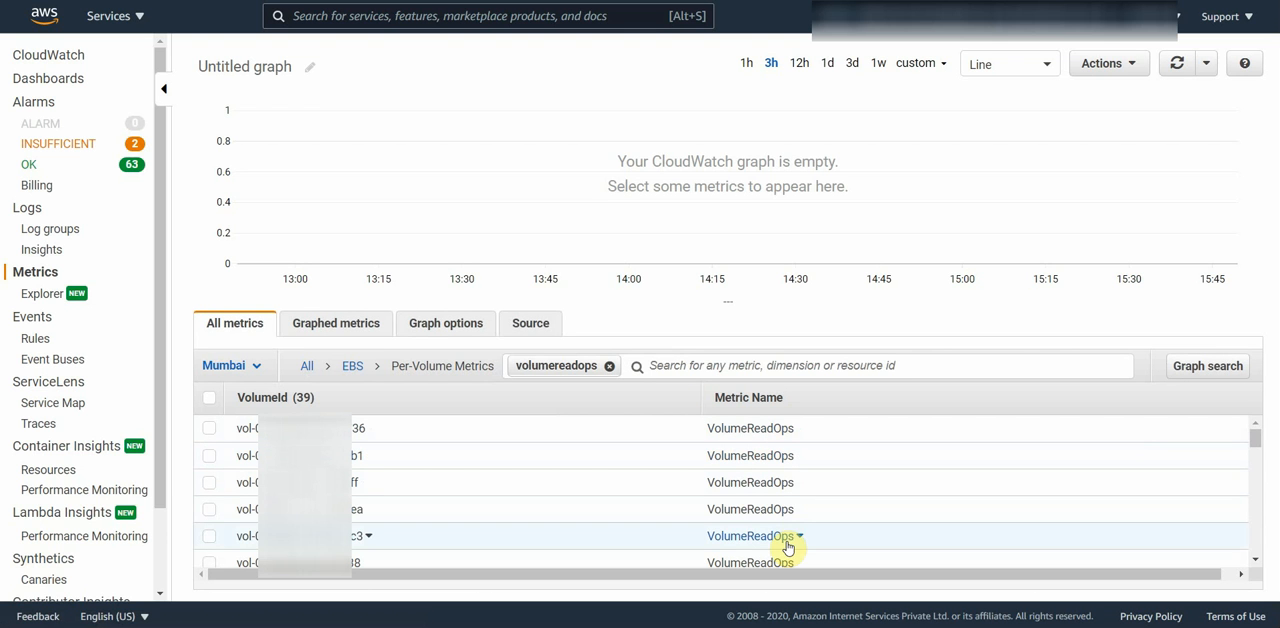
# Step: Filter the per-volume metrics by volumewriteops instead of volumereadops, and clear the filter to list all EBS volume metrics
pyautogui.click(660, 366)
pyautogui.write('vide')
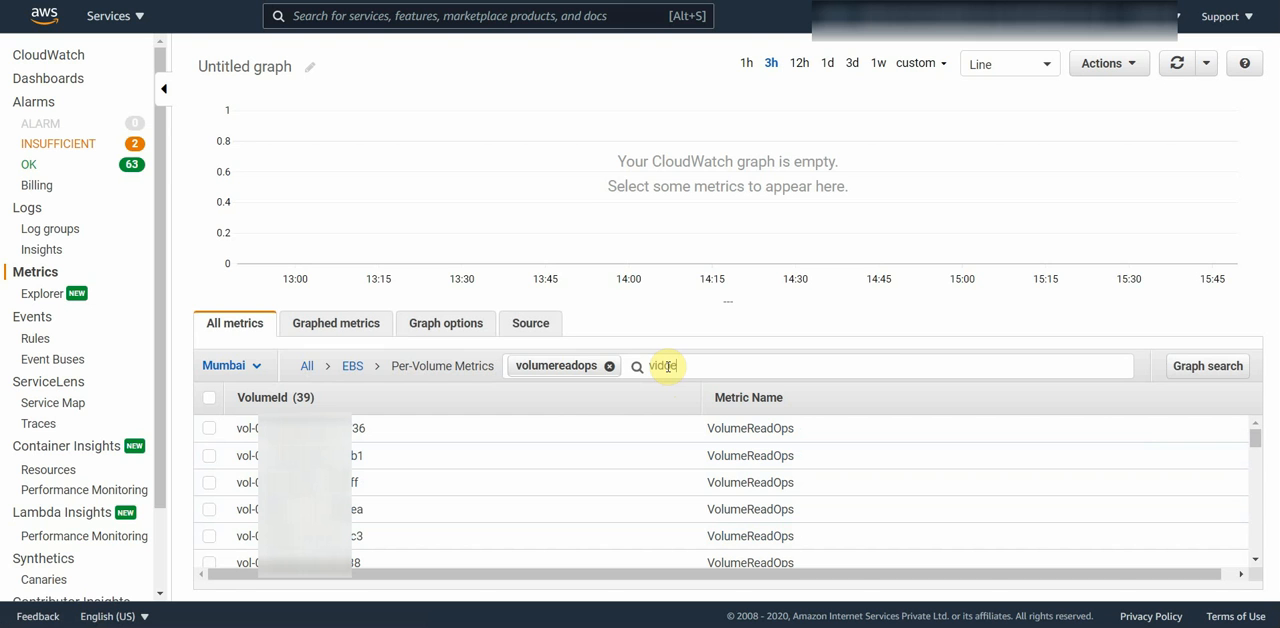
pyautogui.press('BackSpace')
pyautogui.press('BackSpace')
pyautogui.press('BackSpace')
pyautogui.write('olumewriteops')
pyautogui.press('BackSpace')
pyautogui.press('BackSpace')
pyautogui.write('ps')
pyautogui.press('Return')
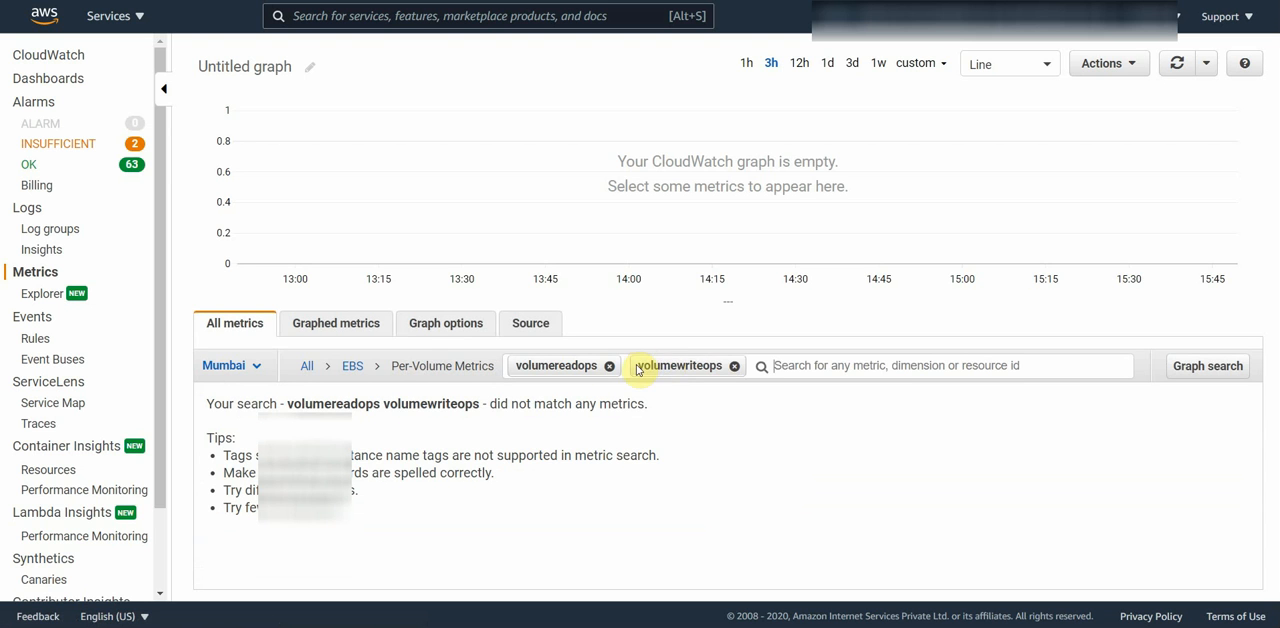
pyautogui.click(609, 366)
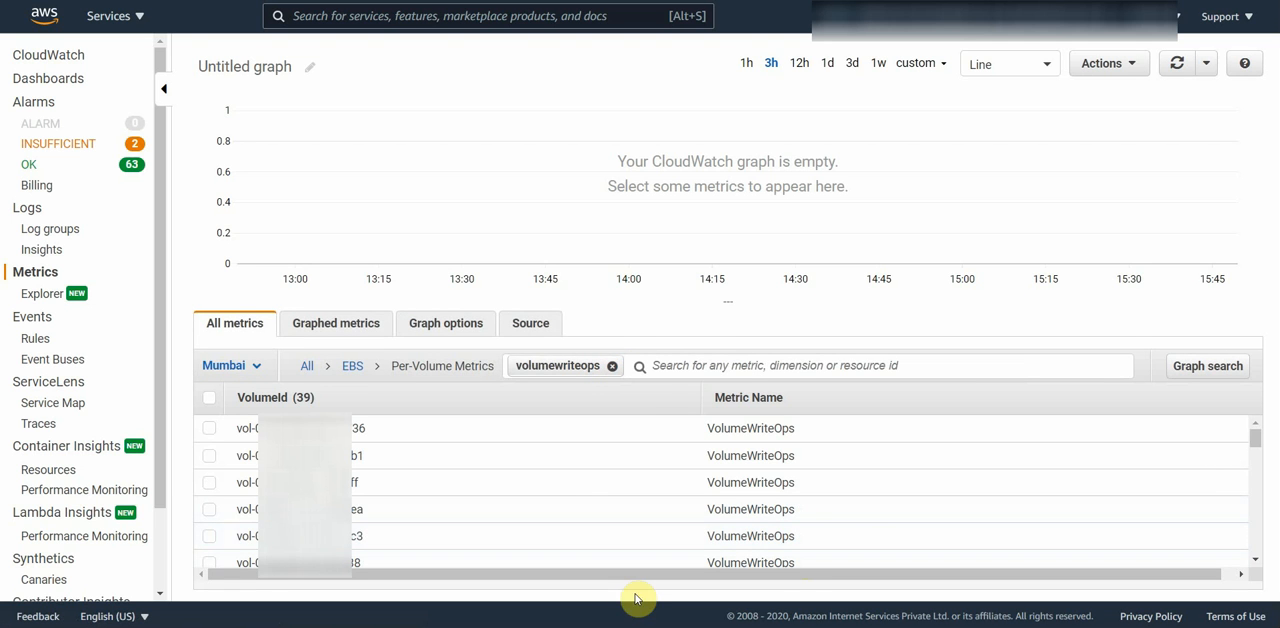
pyautogui.click(611, 366)
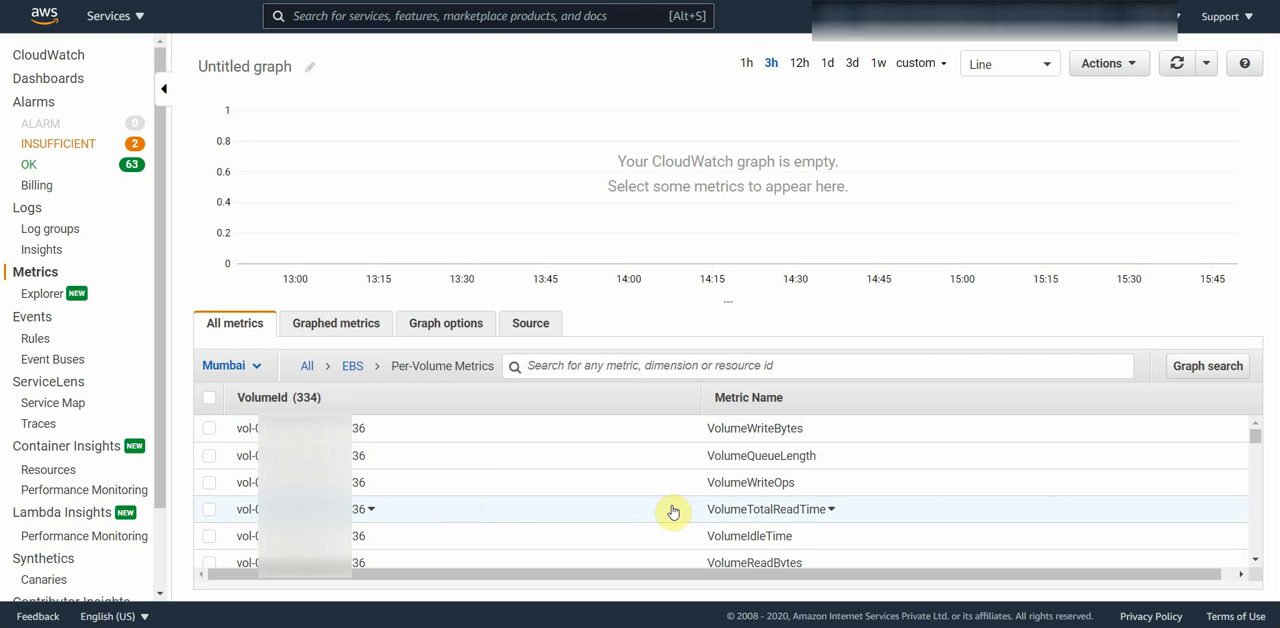
# Step: Graph the VolumeWriteOps and VolumeReadOps metrics of the first listed volume and open the list of graphed metrics
pyautogui.click(428, 485)
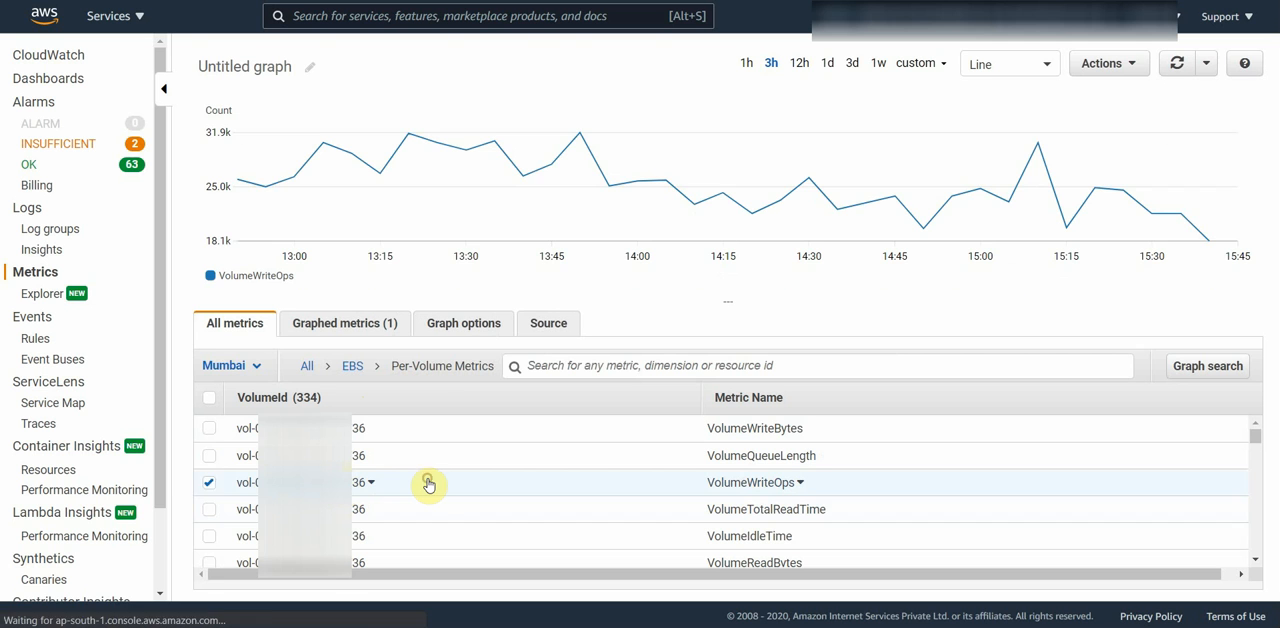
pyautogui.scroll(-2, 429, 522)
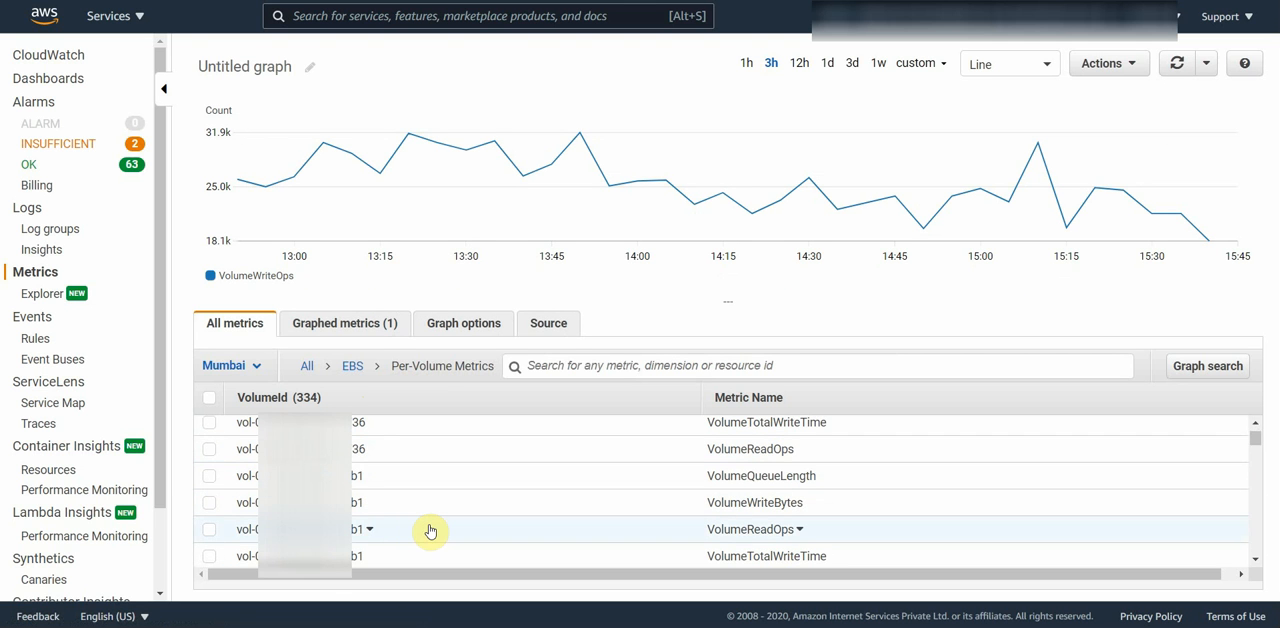
pyautogui.scroll(2, 429, 530)
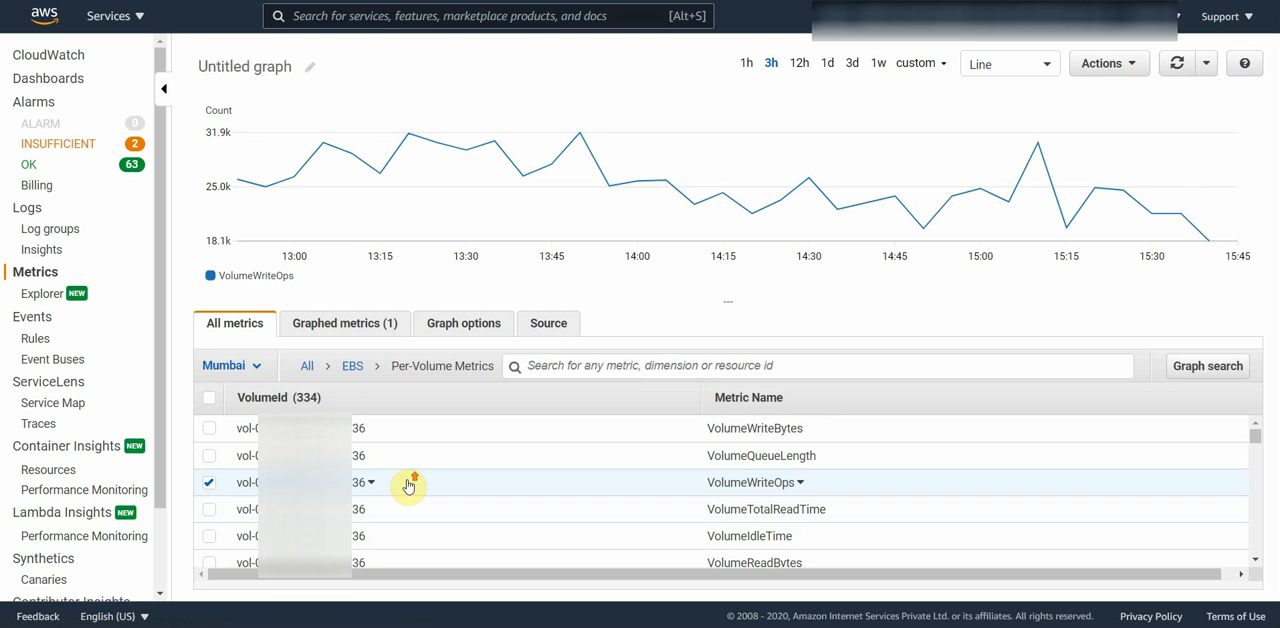
pyautogui.scroll(-1, 408, 486)
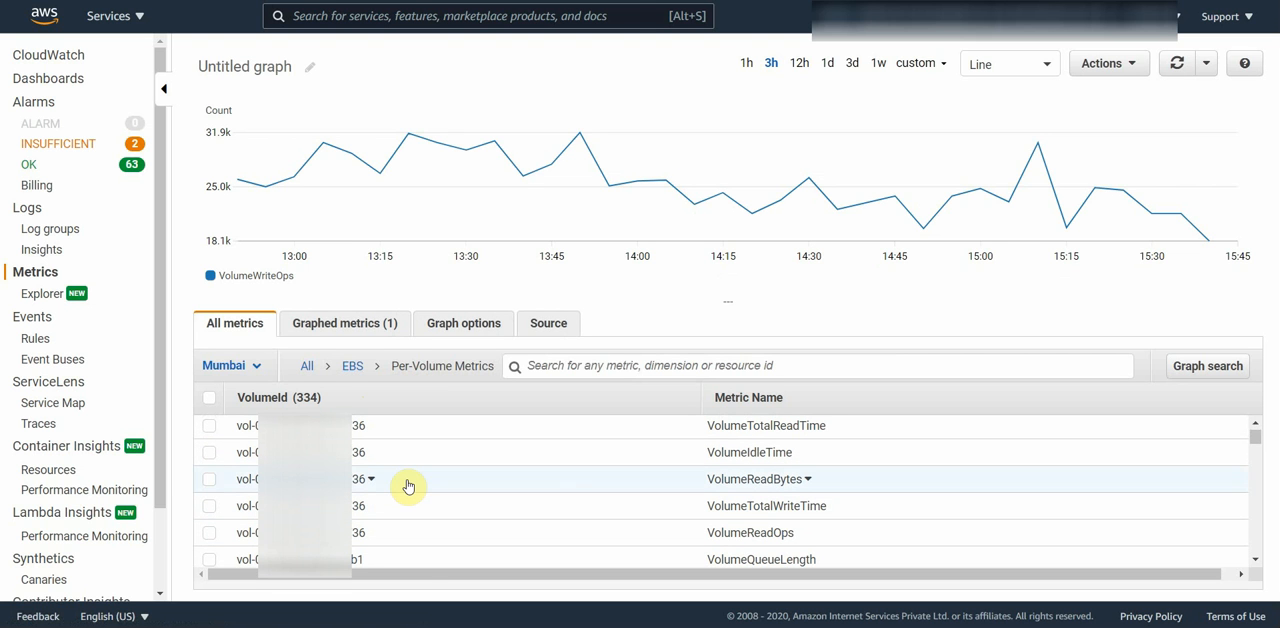
pyautogui.click(408, 533)
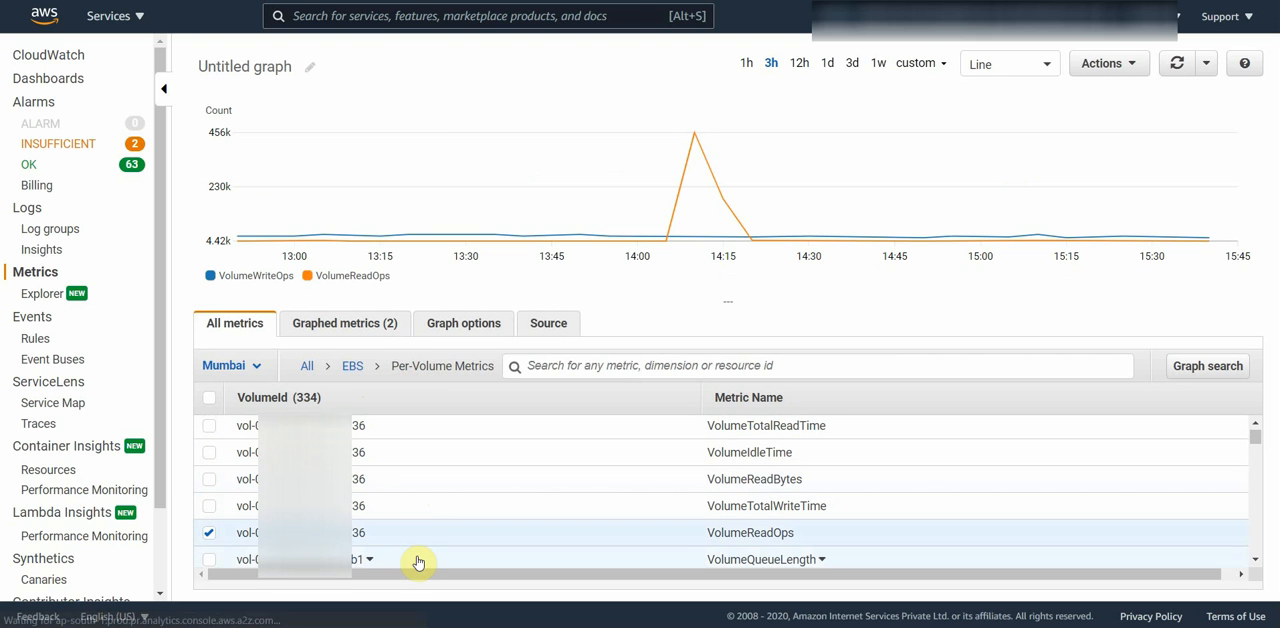
pyautogui.click(352, 326)
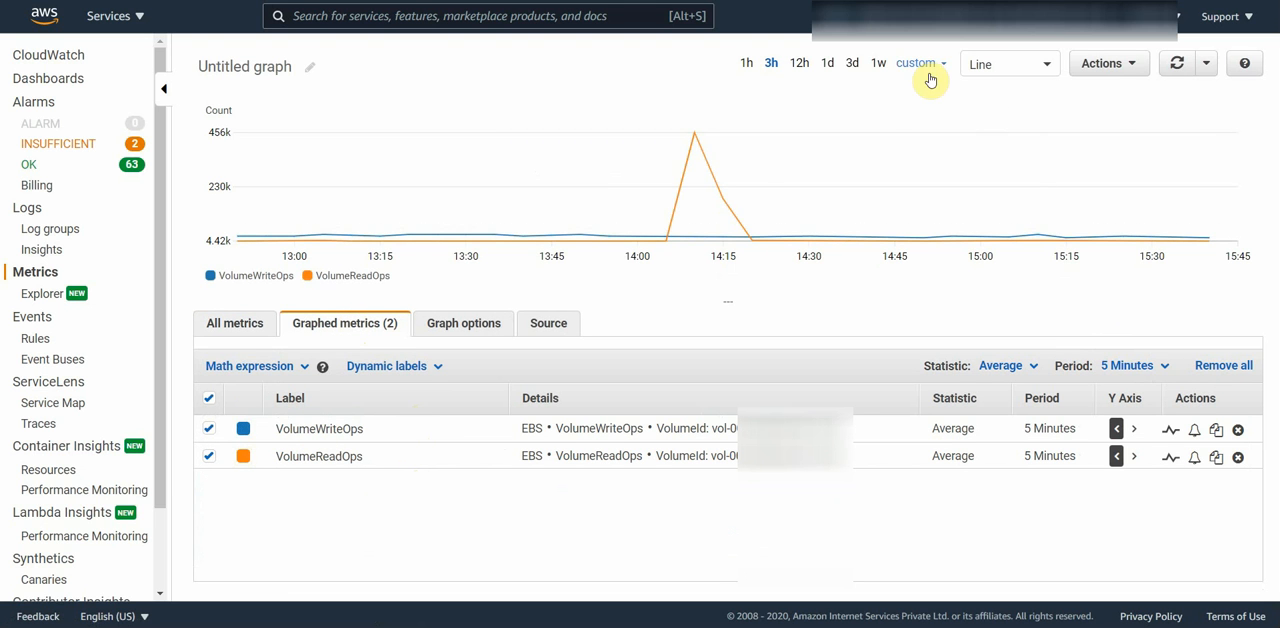
# Step: Try the Stacked area, Number, Bar and Pie graph types and return the graph to Line
pyautogui.click(985, 68)
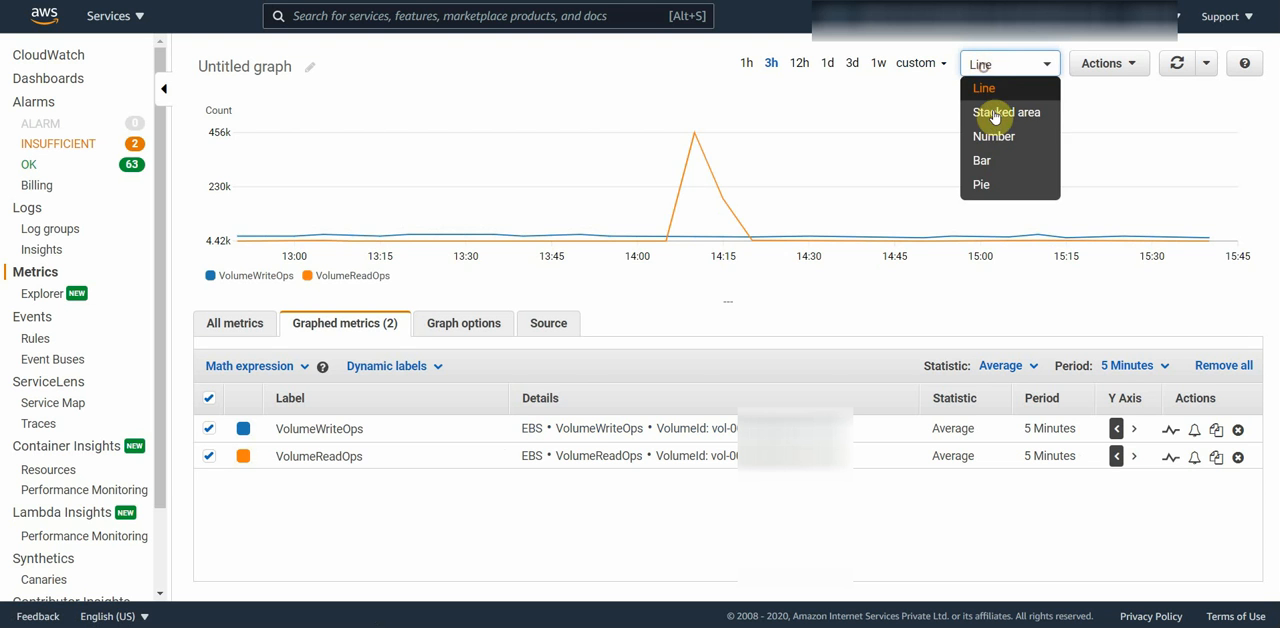
pyautogui.click(1000, 111)
pyautogui.click(993, 70)
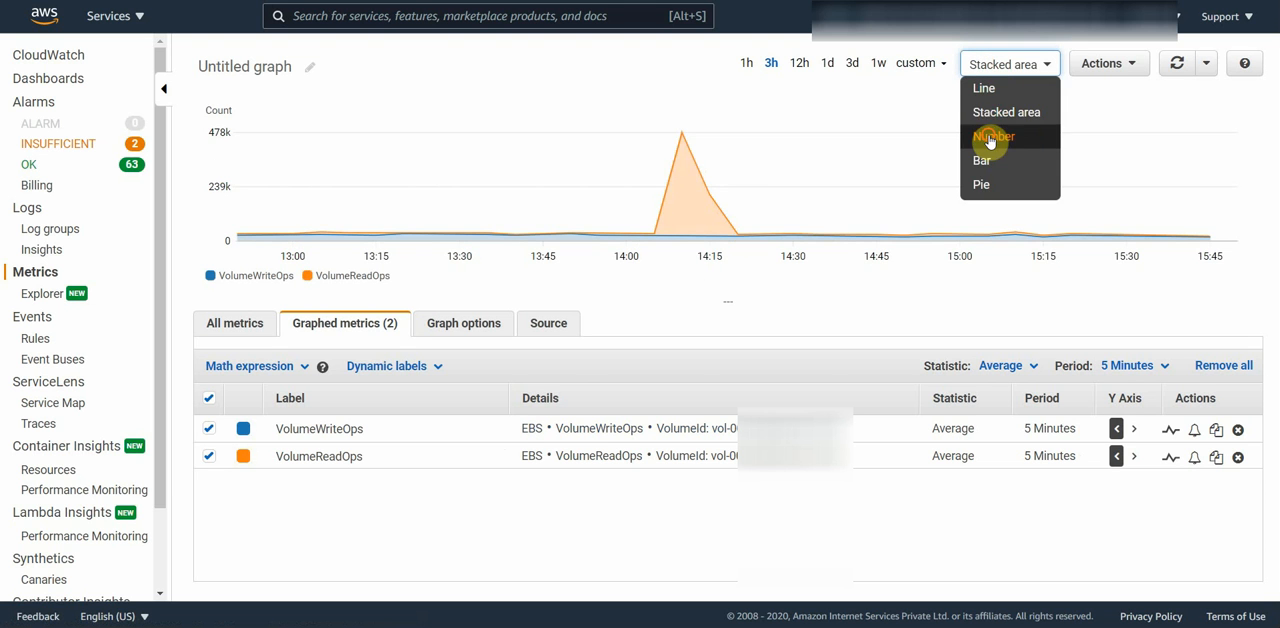
pyautogui.click(990, 136)
pyautogui.click(995, 66)
pyautogui.click(981, 160)
pyautogui.click(990, 64)
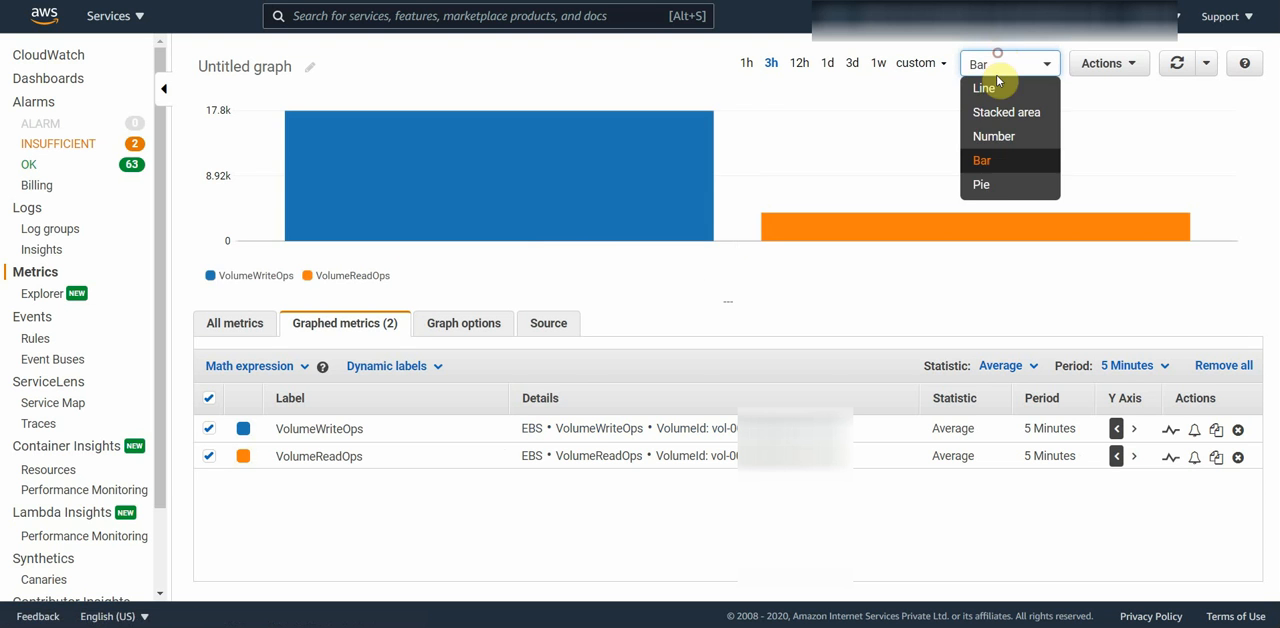
pyautogui.click(982, 184)
pyautogui.click(990, 64)
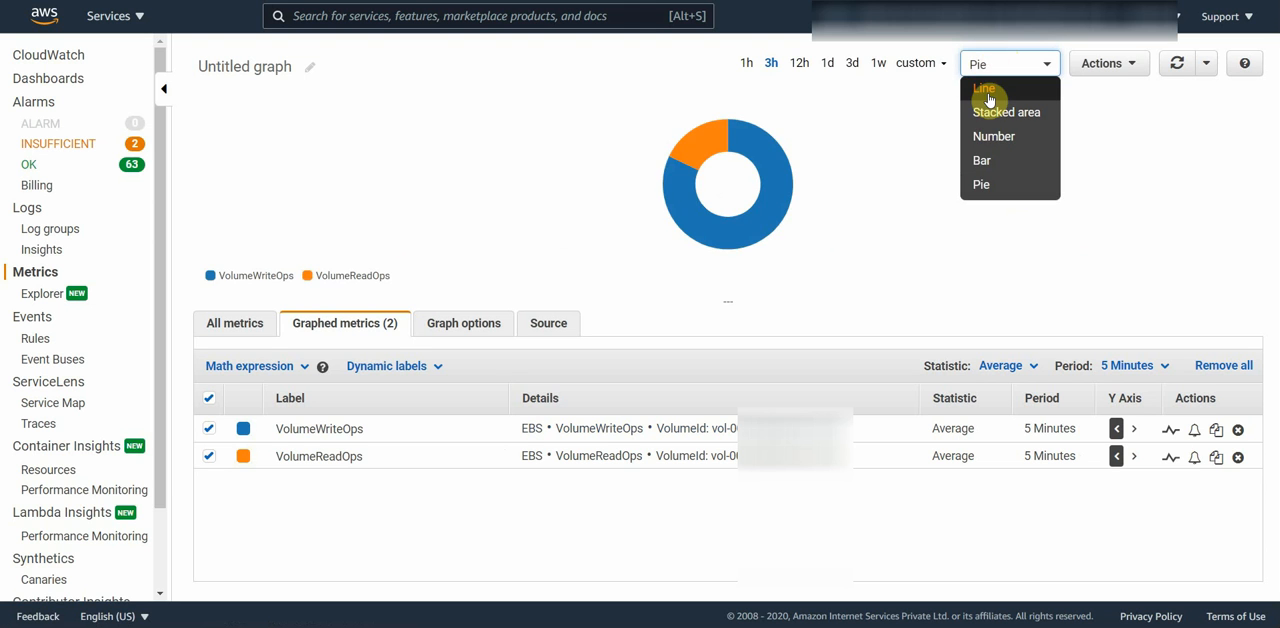
pyautogui.click(985, 90)
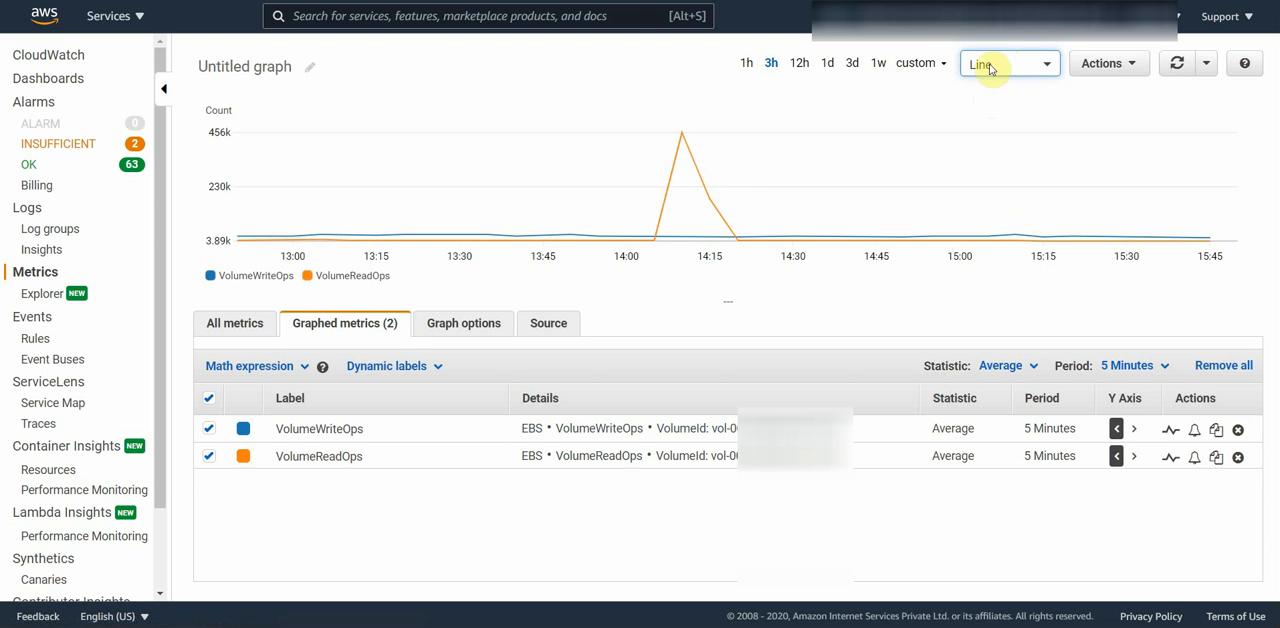
pyautogui.click(990, 64)
pyautogui.click(943, 85)
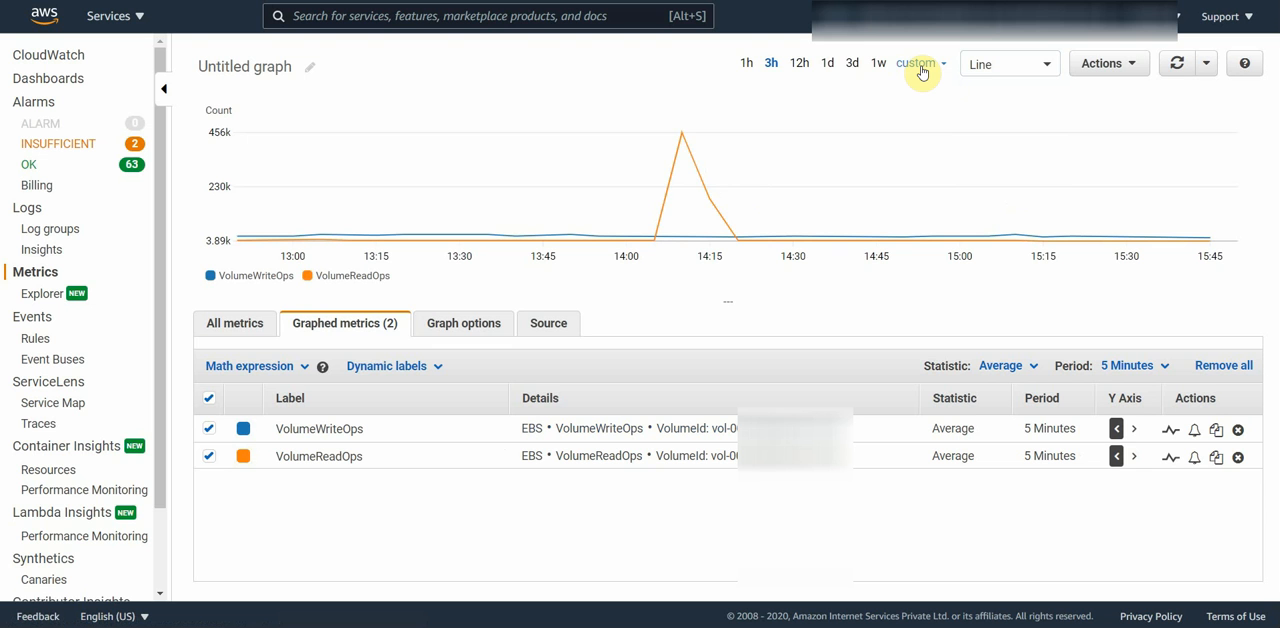
# Step: Set the graph to a relative time range of 4 weeks and the metrics' period to 1 Minute
pyautogui.click(920, 66)
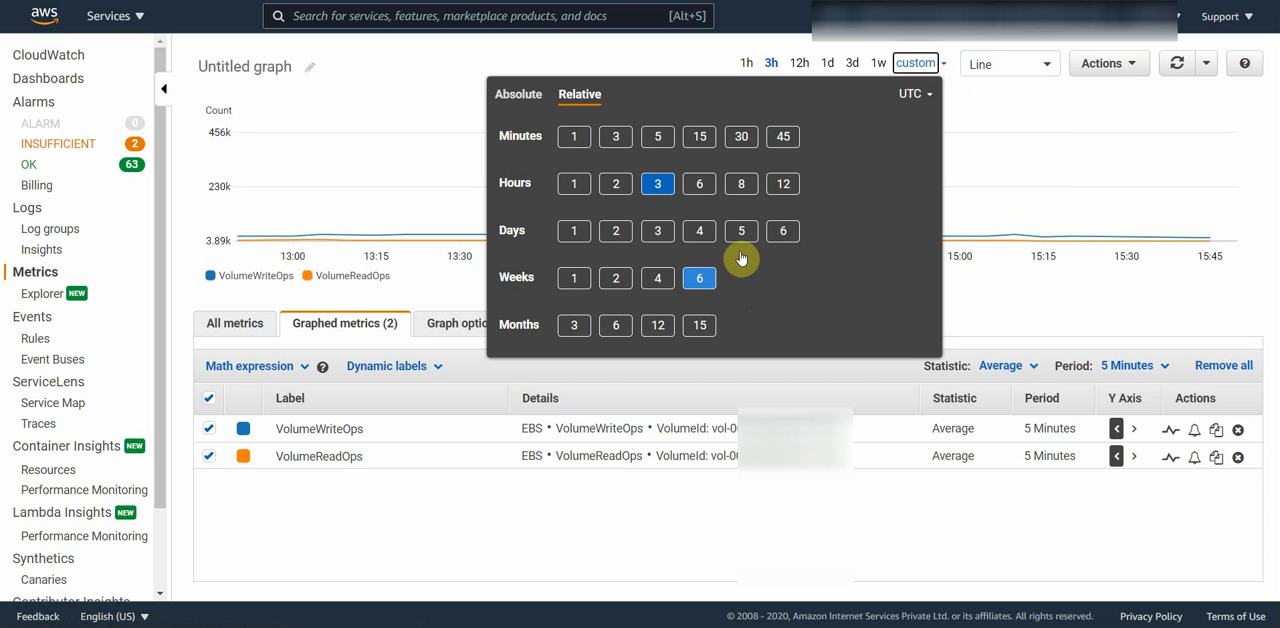
pyautogui.click(658, 278)
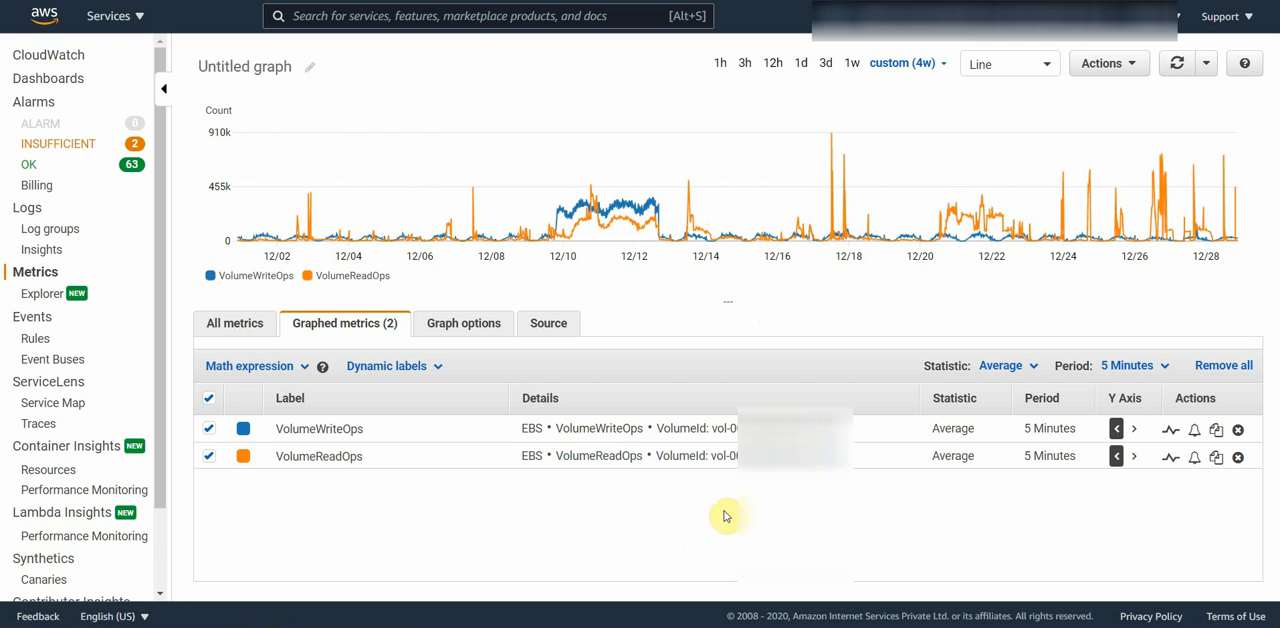
pyautogui.click(1015, 368)
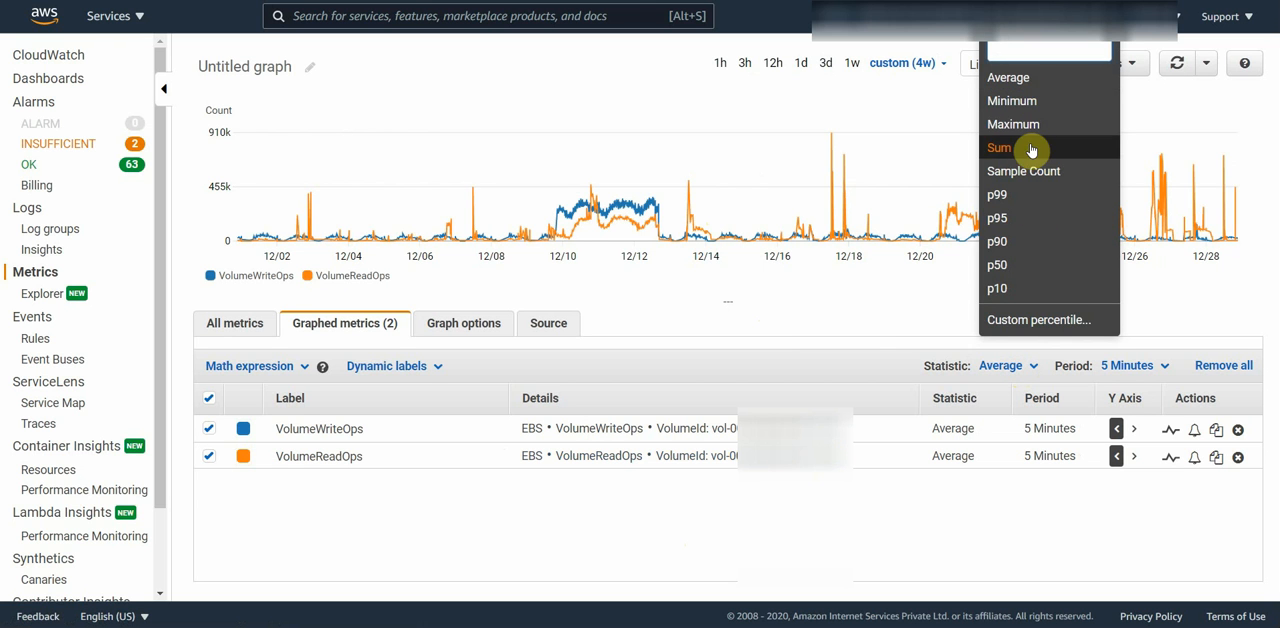
pyautogui.click(1141, 375)
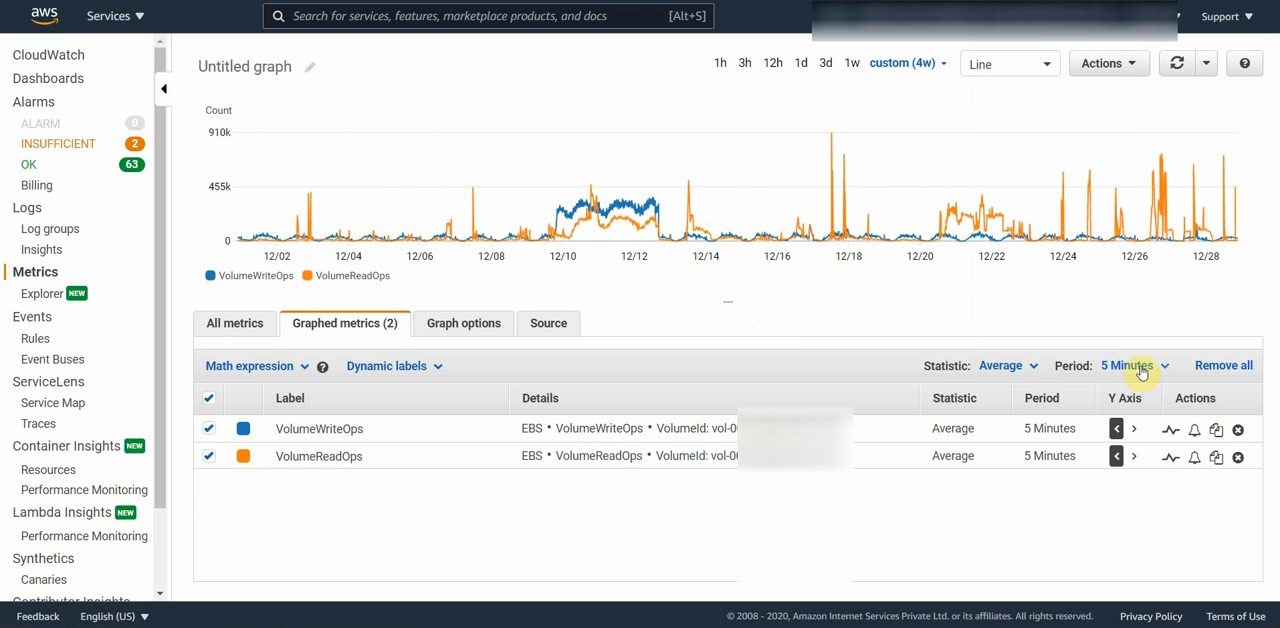
pyautogui.click(1139, 372)
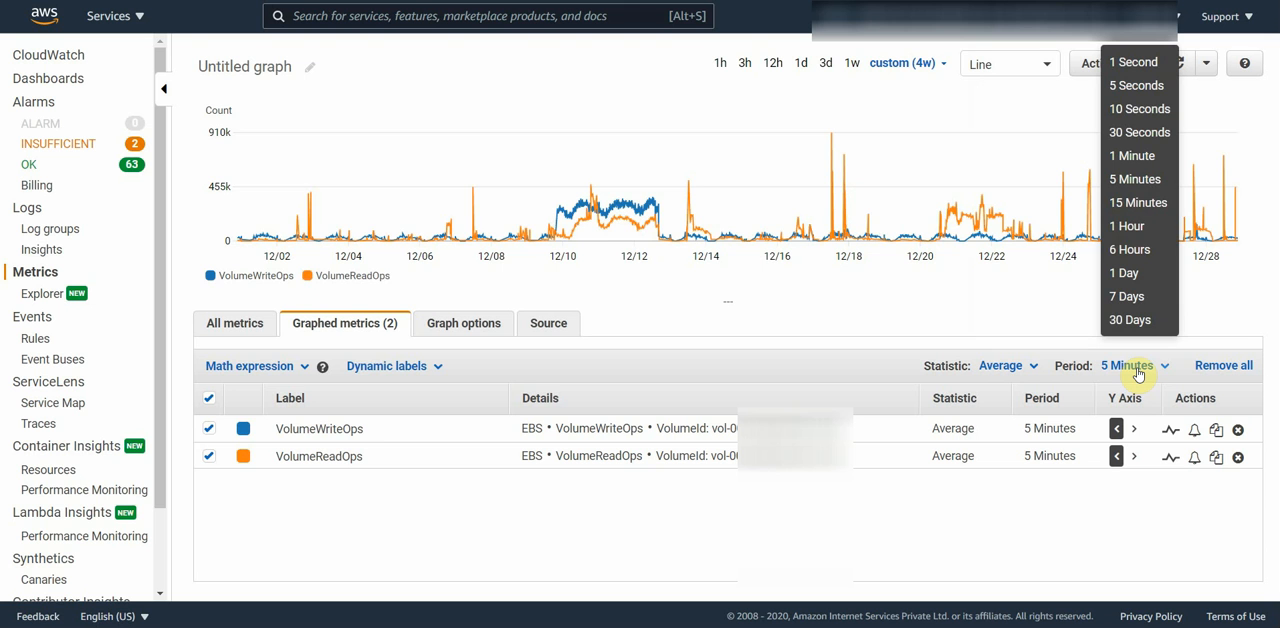
pyautogui.click(1130, 157)
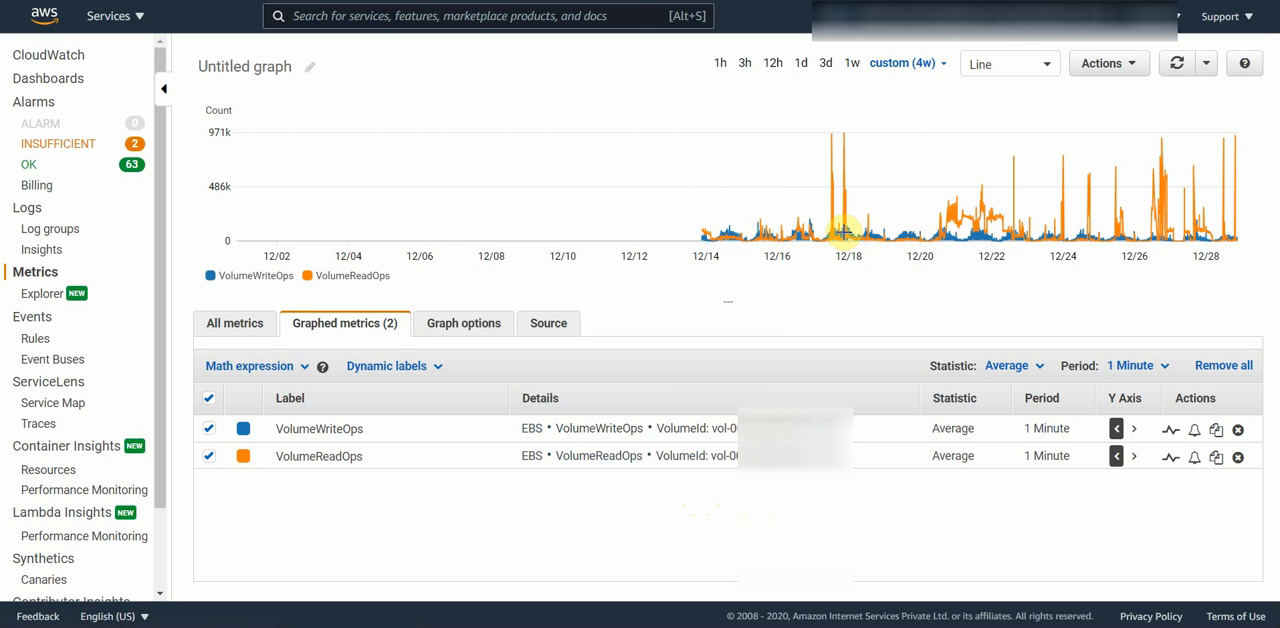
# Step: Add a math expression to the graph using the common Sum function
pyautogui.moveTo(843, 232)
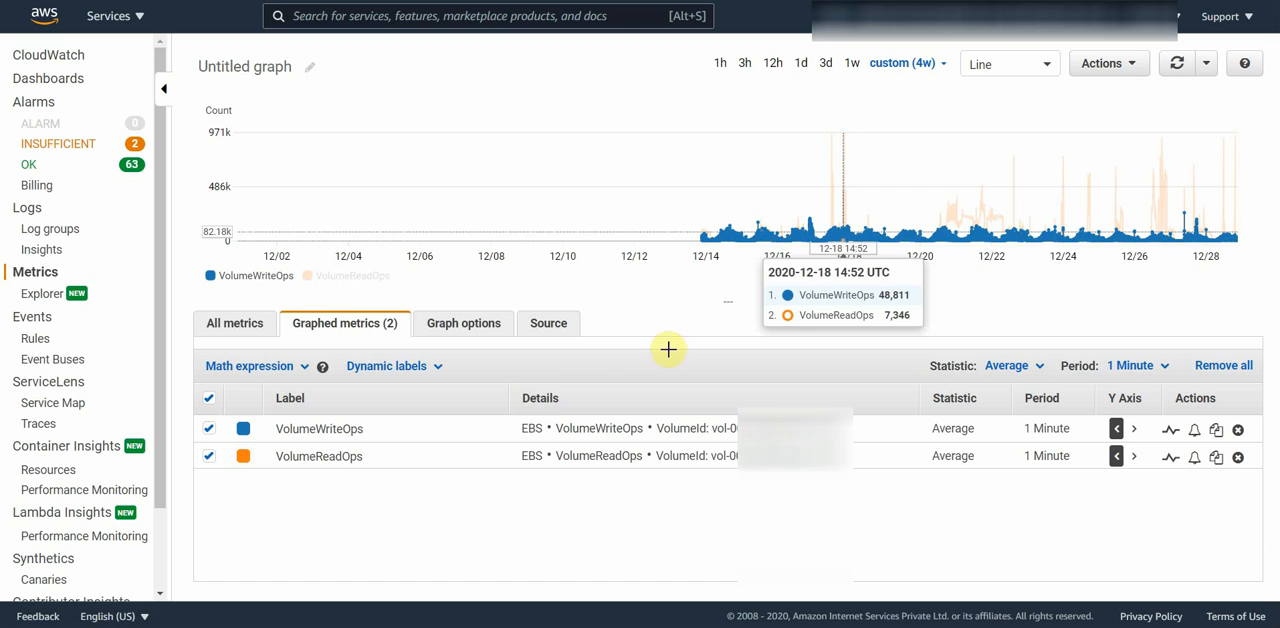
pyautogui.click(271, 375)
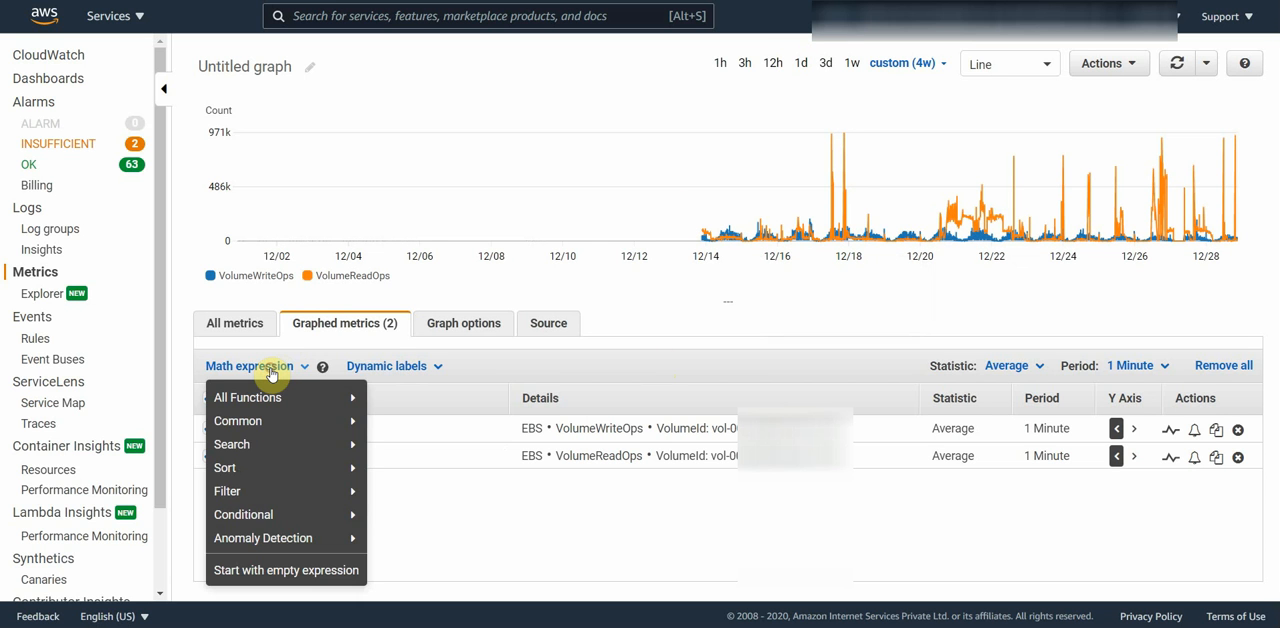
pyautogui.moveTo(276, 397)
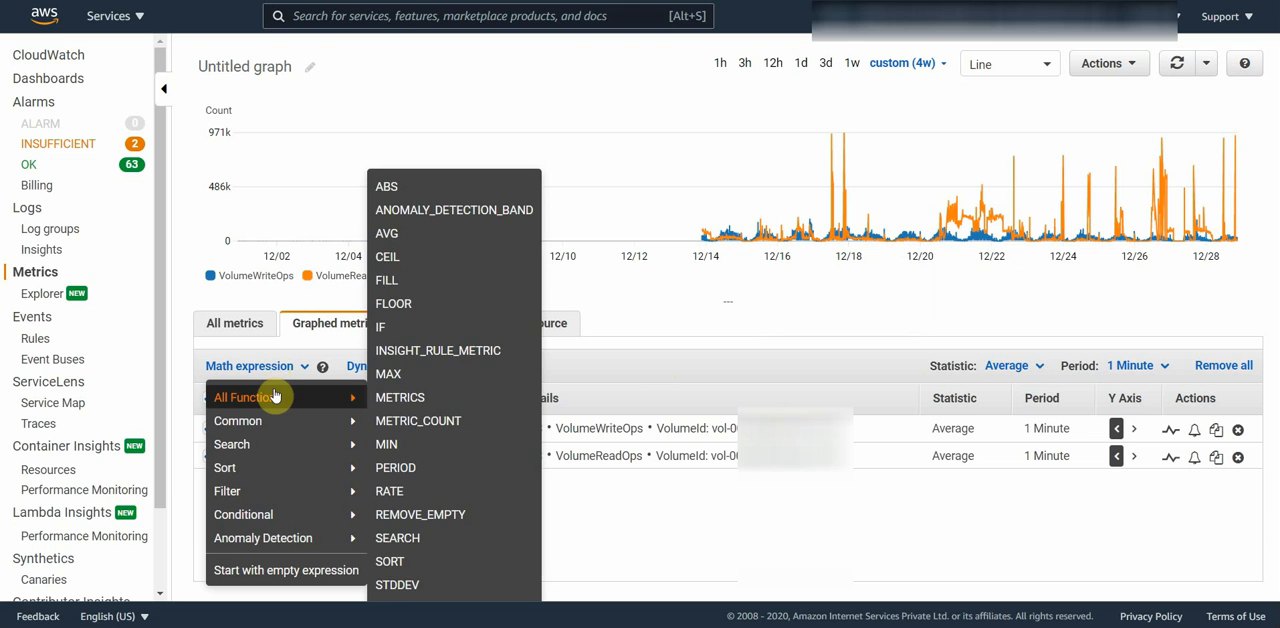
pyautogui.moveTo(277, 421)
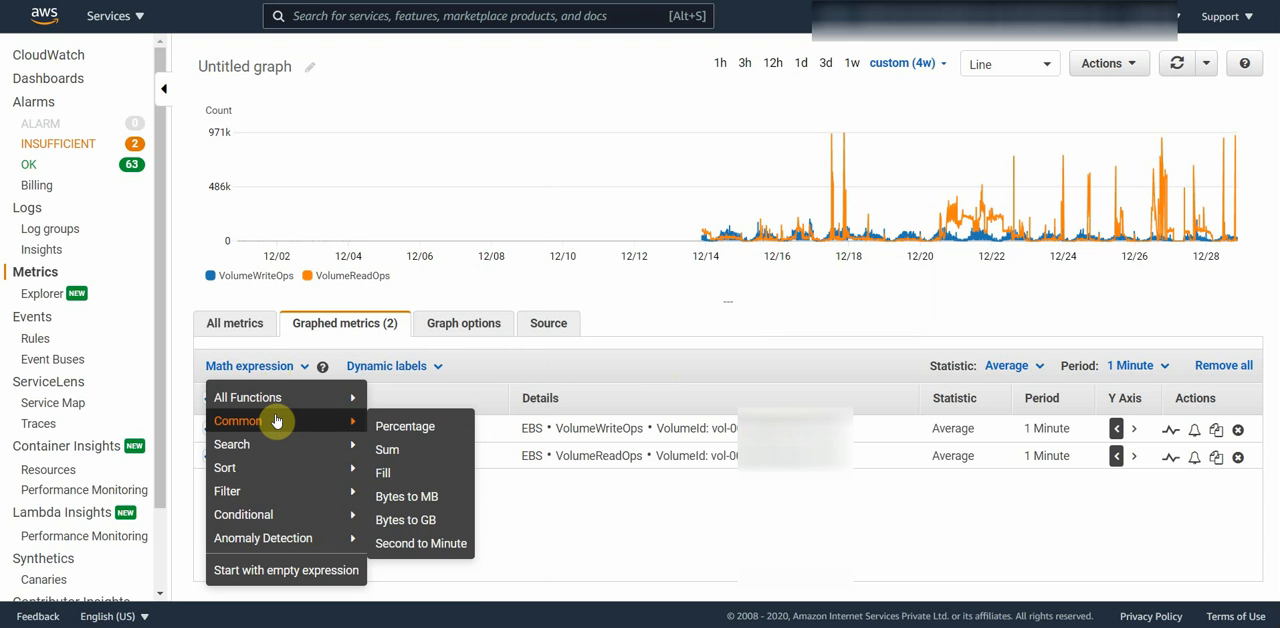
pyautogui.click(420, 455)
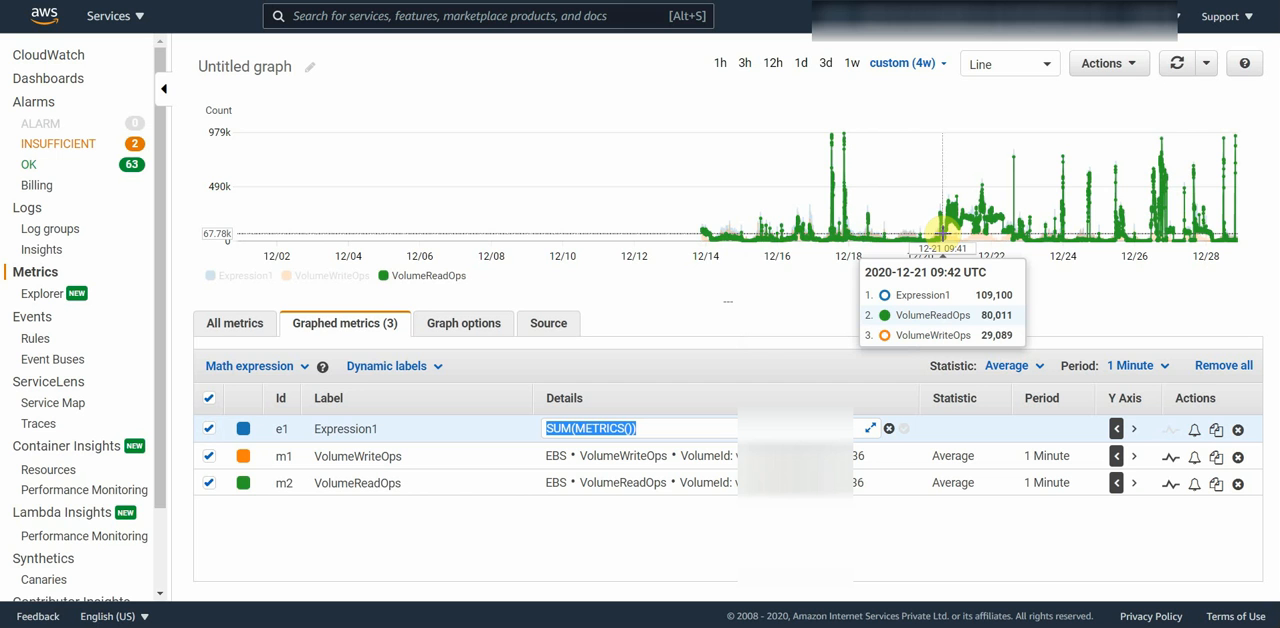
# Step: Add an empty math expression with the formula m1+m2 and remove the SUM(METRICS()) expression
pyautogui.click(250, 367)
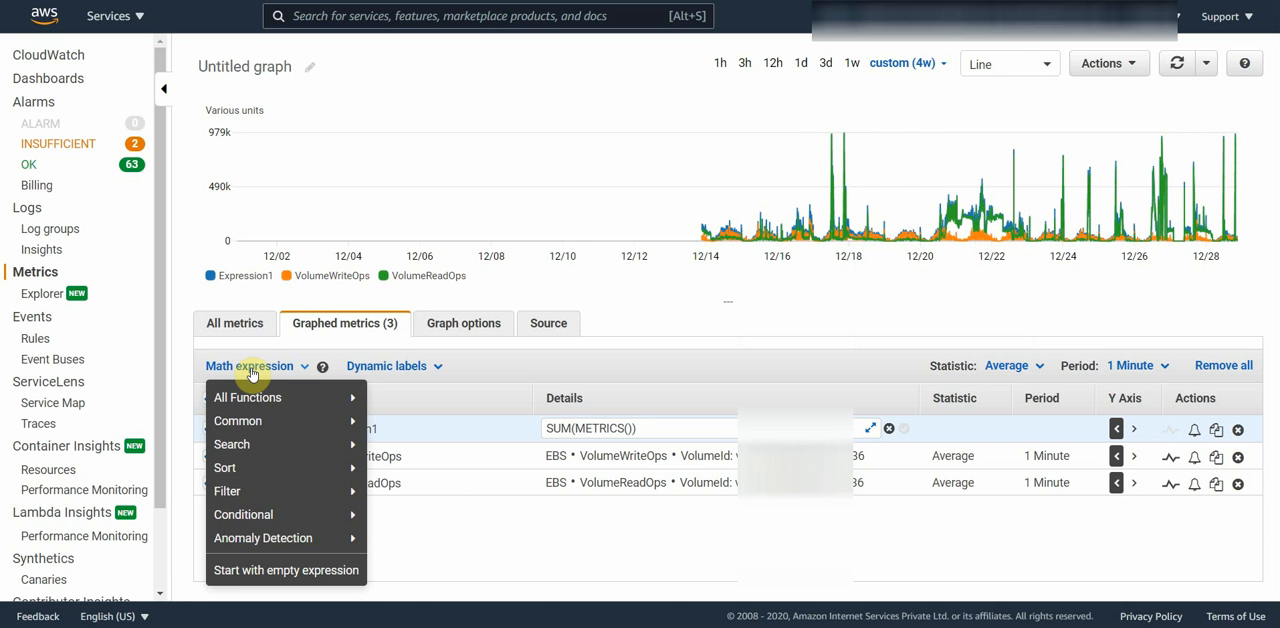
pyautogui.click(262, 572)
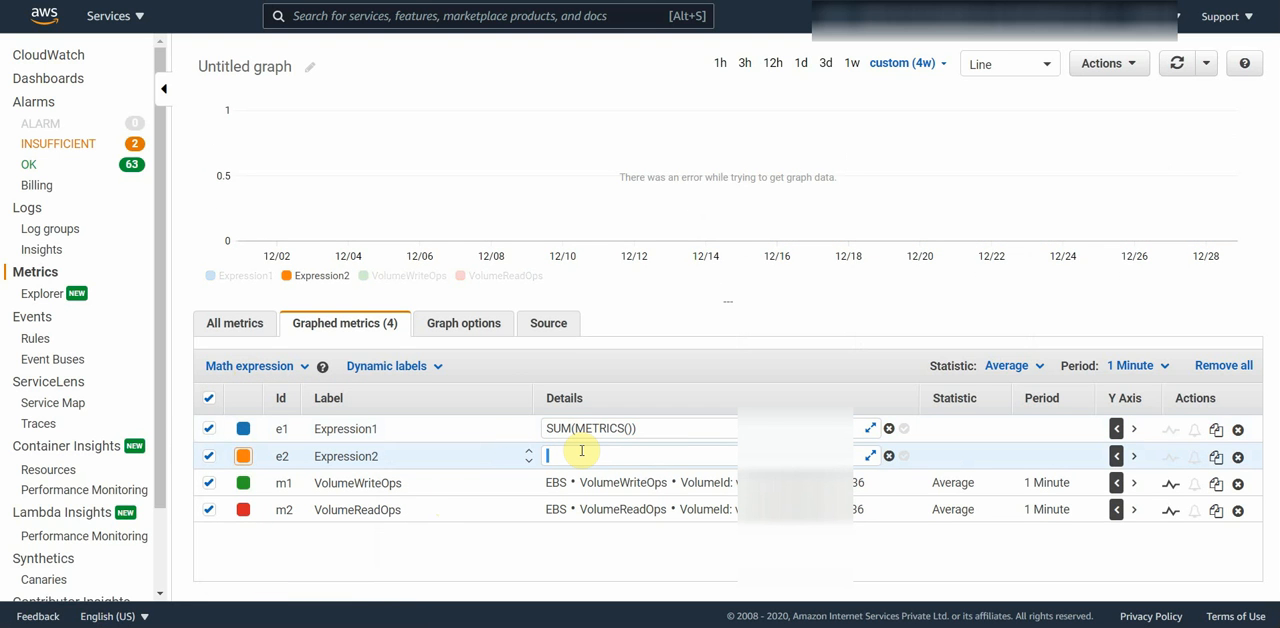
pyautogui.write('m1+m')
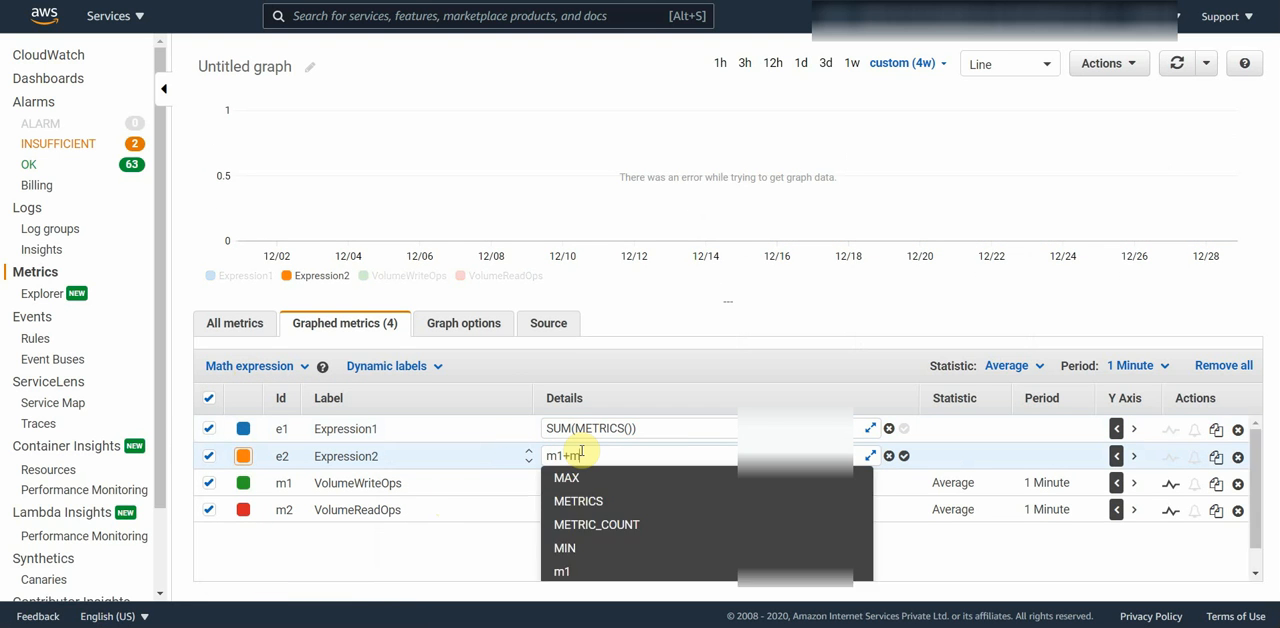
pyautogui.write('2')
pyautogui.press('Return')
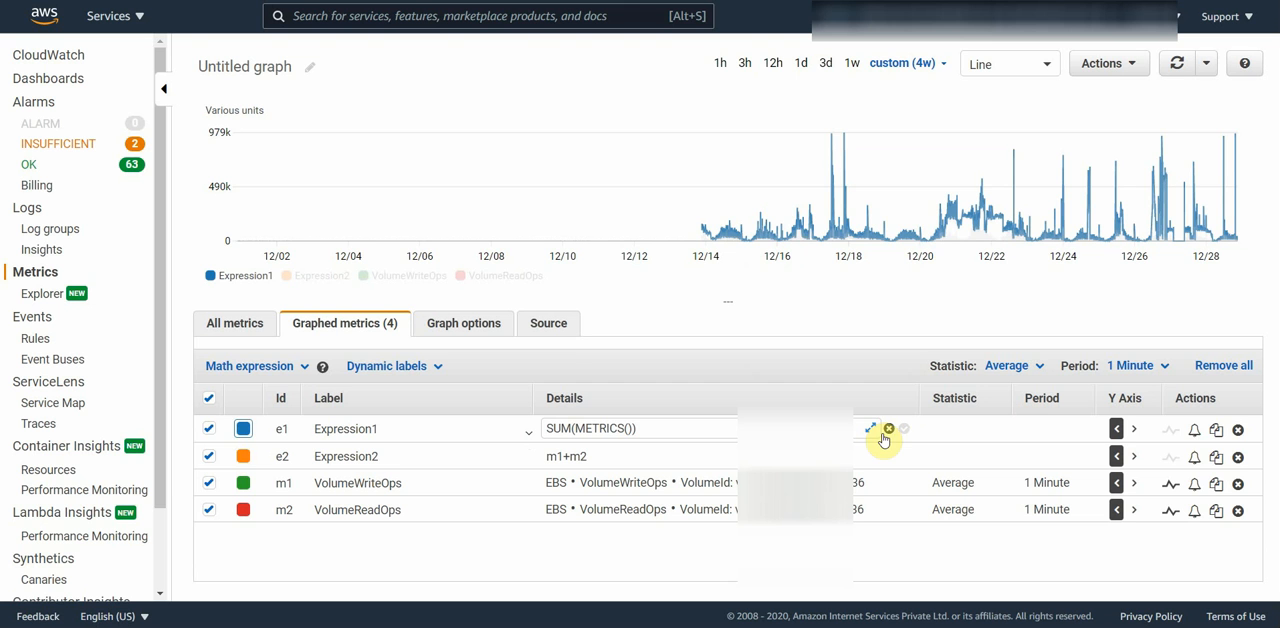
pyautogui.click(1239, 429)
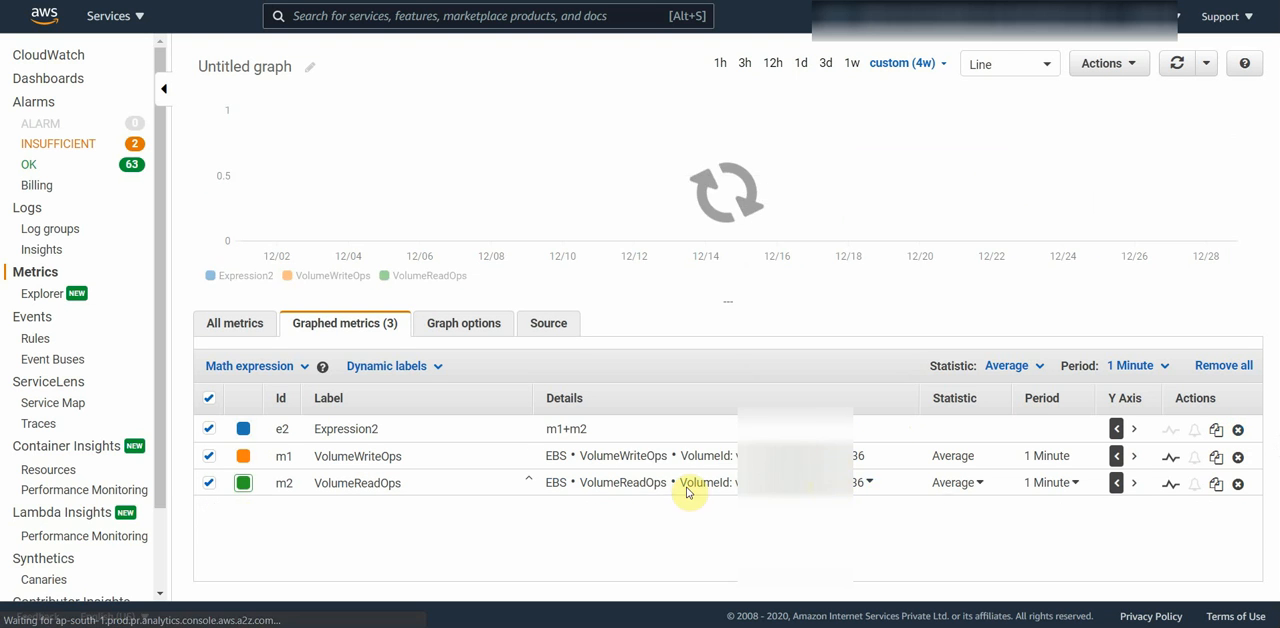
# Step: Rename the m1+m2 expression's label to "Total of ReadOPS + WriteOPS"
pyautogui.click(385, 429)
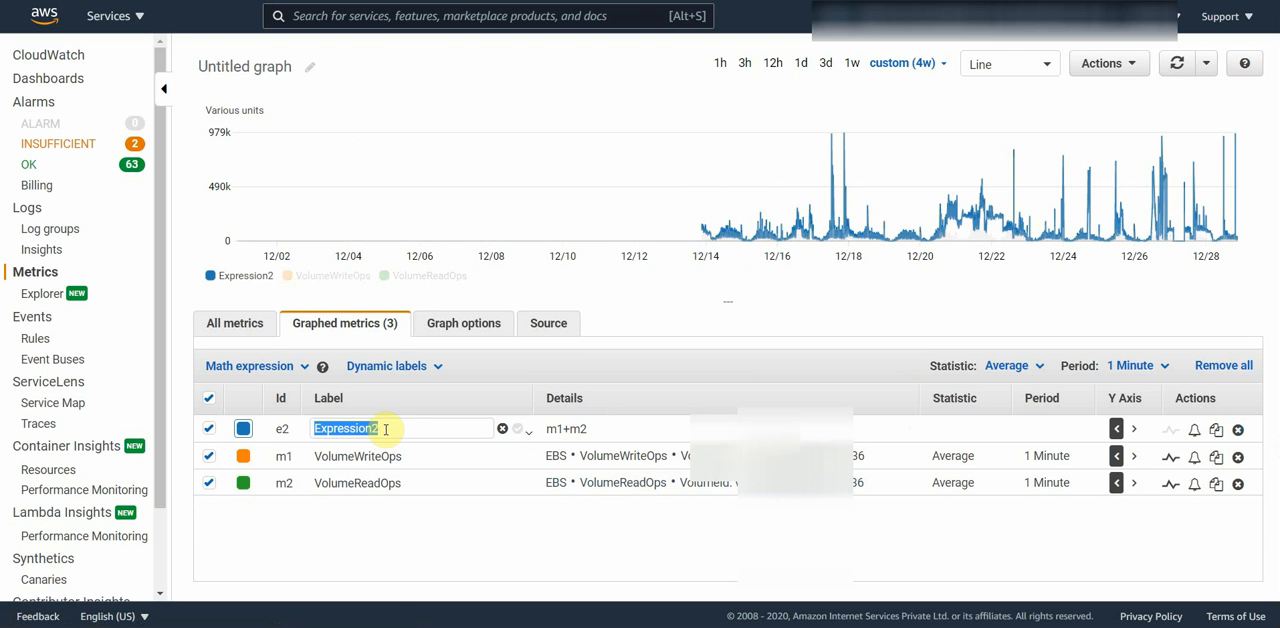
pyautogui.write('Toat')
pyautogui.press('BackSpace')
pyautogui.press('BackSpace')
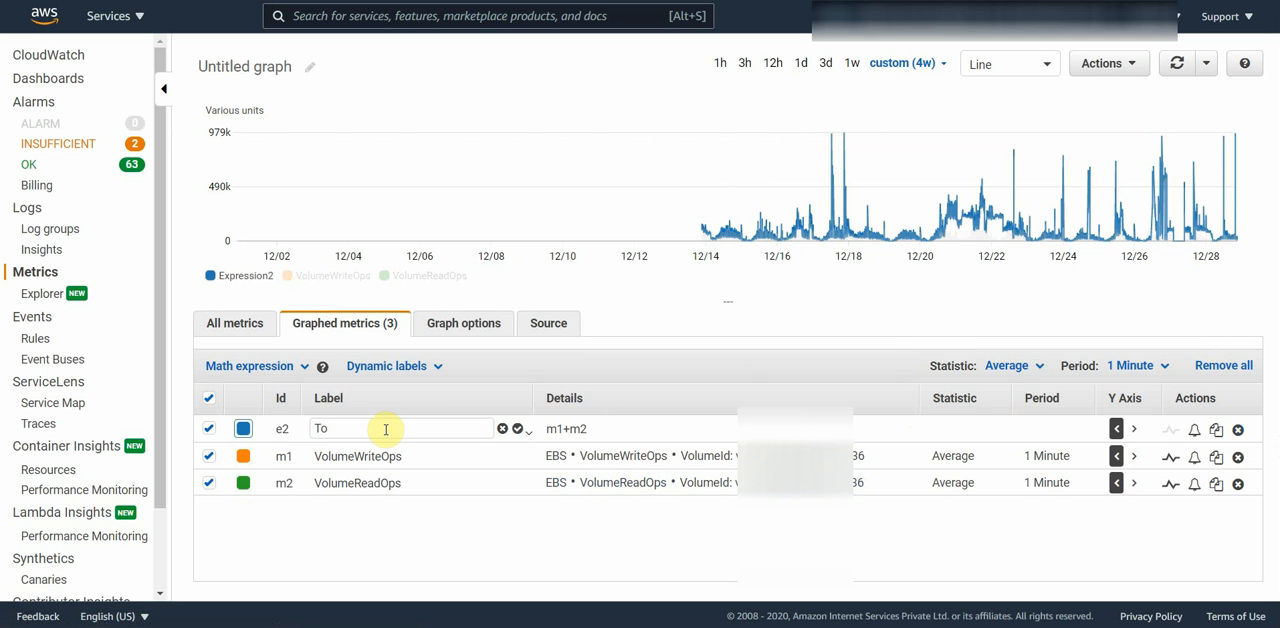
pyautogui.write('tal of Read')
pyautogui.write('s')
pyautogui.write(' + Wtire')
pyautogui.press('BackSpace')
pyautogui.press('BackSpace')
pyautogui.press('BackSpace')
pyautogui.press('BackSpace')
pyautogui.write('rite OPS')
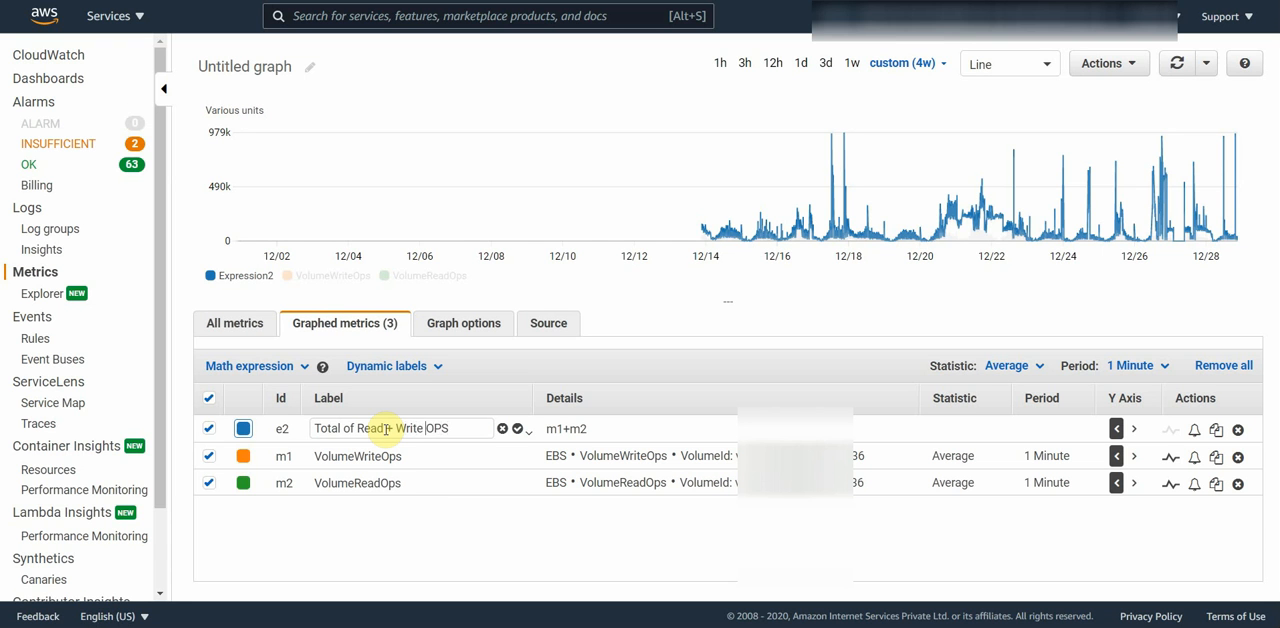
pyautogui.press('BackSpace')
pyautogui.press('Left')
pyautogui.press('Left')
pyautogui.press('Left')
pyautogui.write('Op')
pyautogui.press('BackSpace')
pyautogui.write('PS')
pyautogui.press('Return')
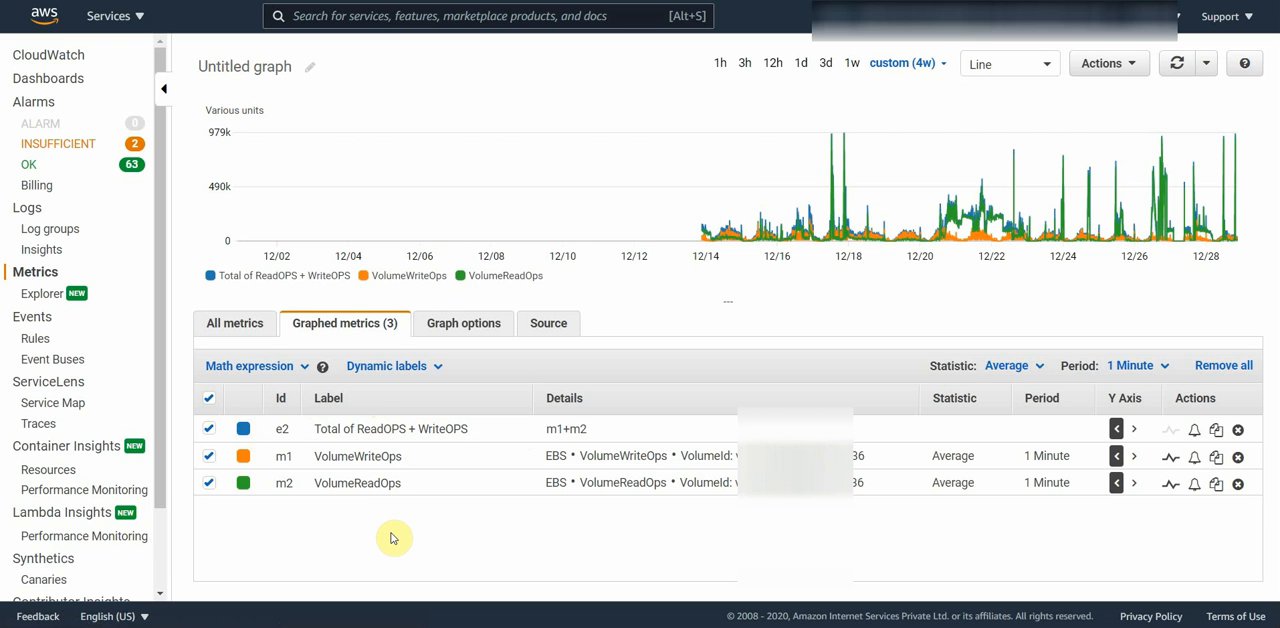
# Step: Add another empty math expression and label it "Read Percentage"
pyautogui.click(286, 366)
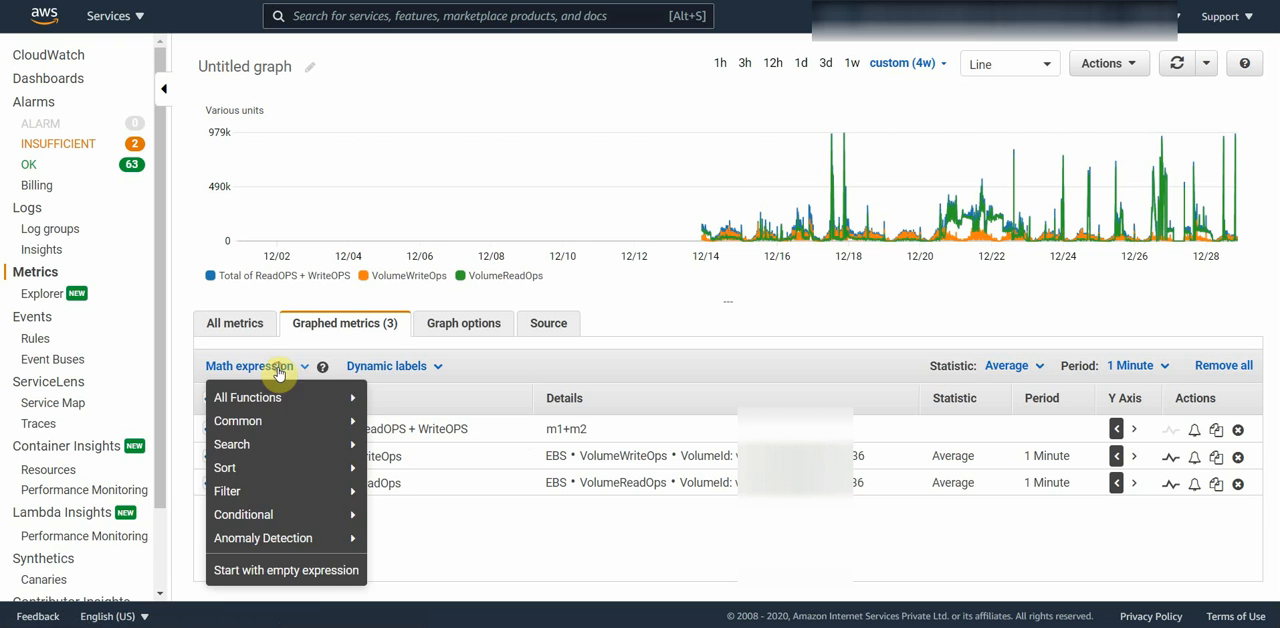
pyautogui.click(298, 571)
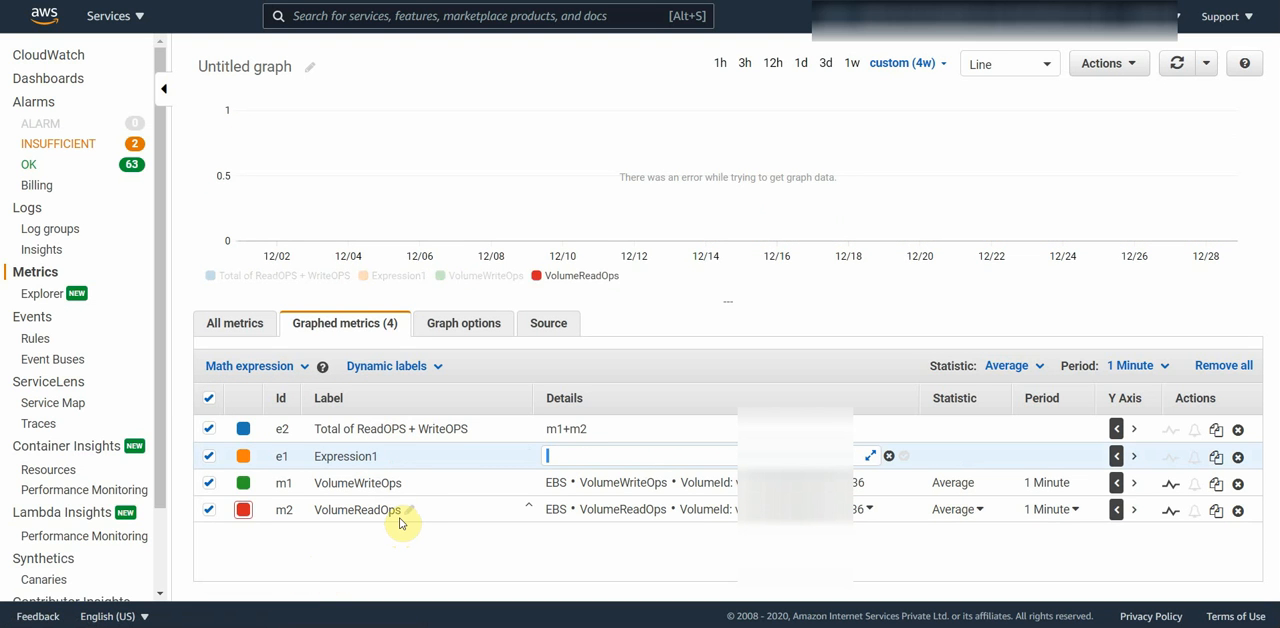
pyautogui.click(385, 455)
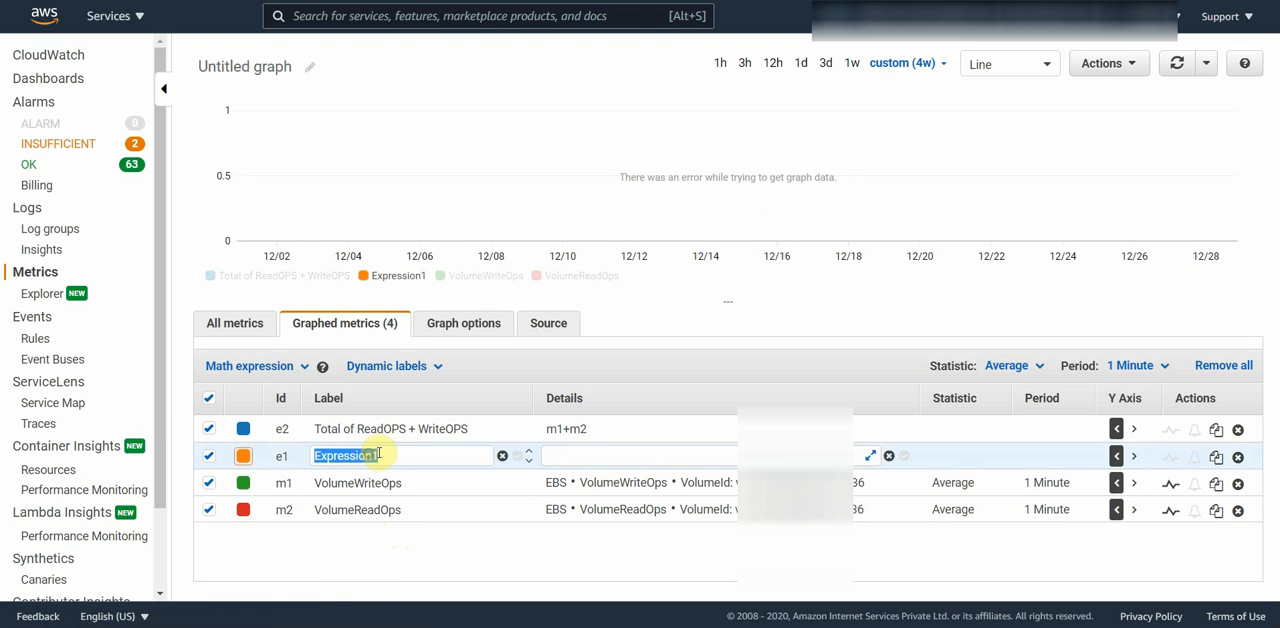
pyautogui.write('Read')
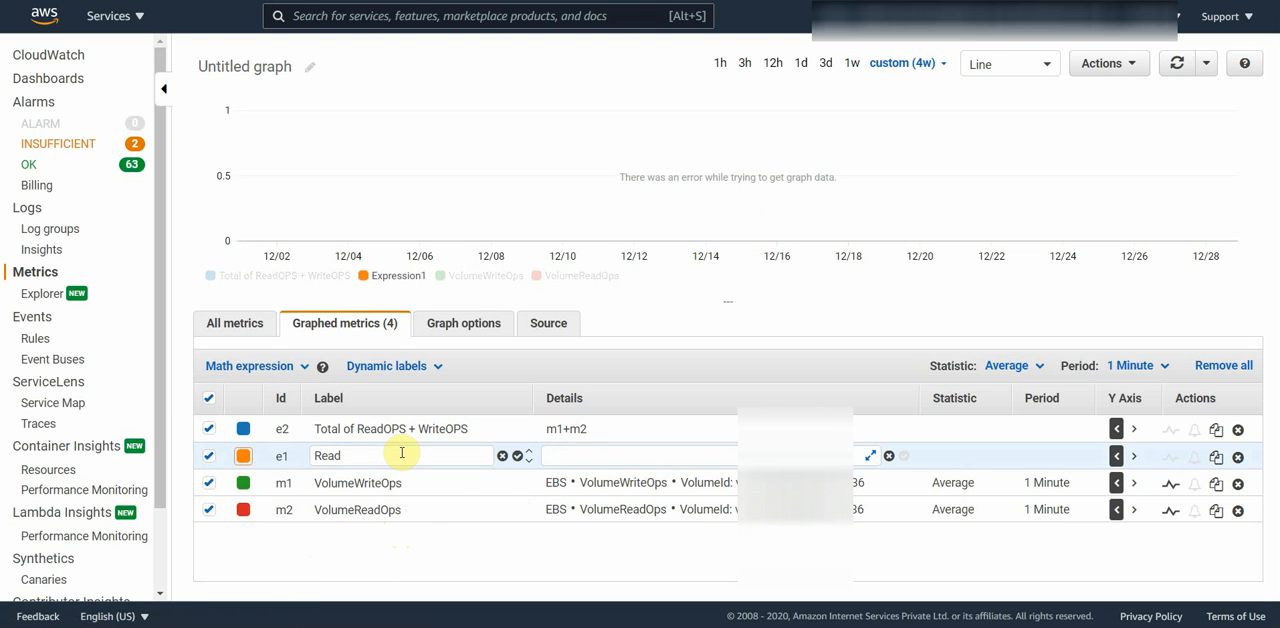
pyautogui.write(' Percentage')
pyautogui.press('Return')
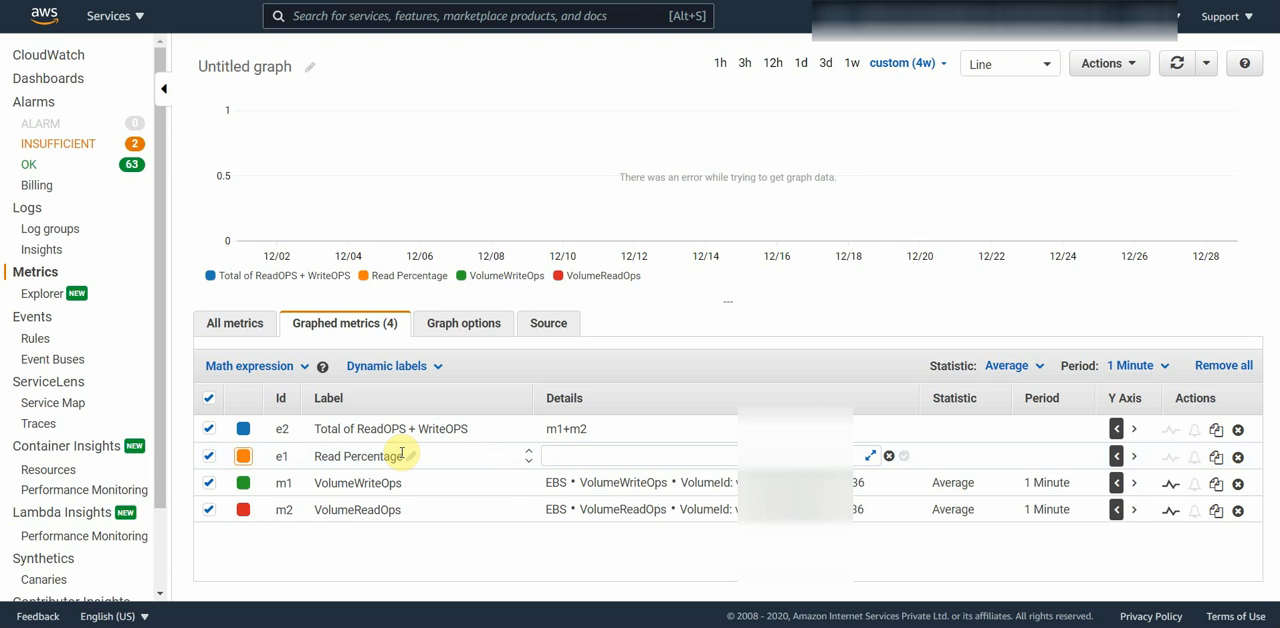
# Step: Set the Read Percentage expression's formula to m2/e2*100
pyautogui.click(583, 456)
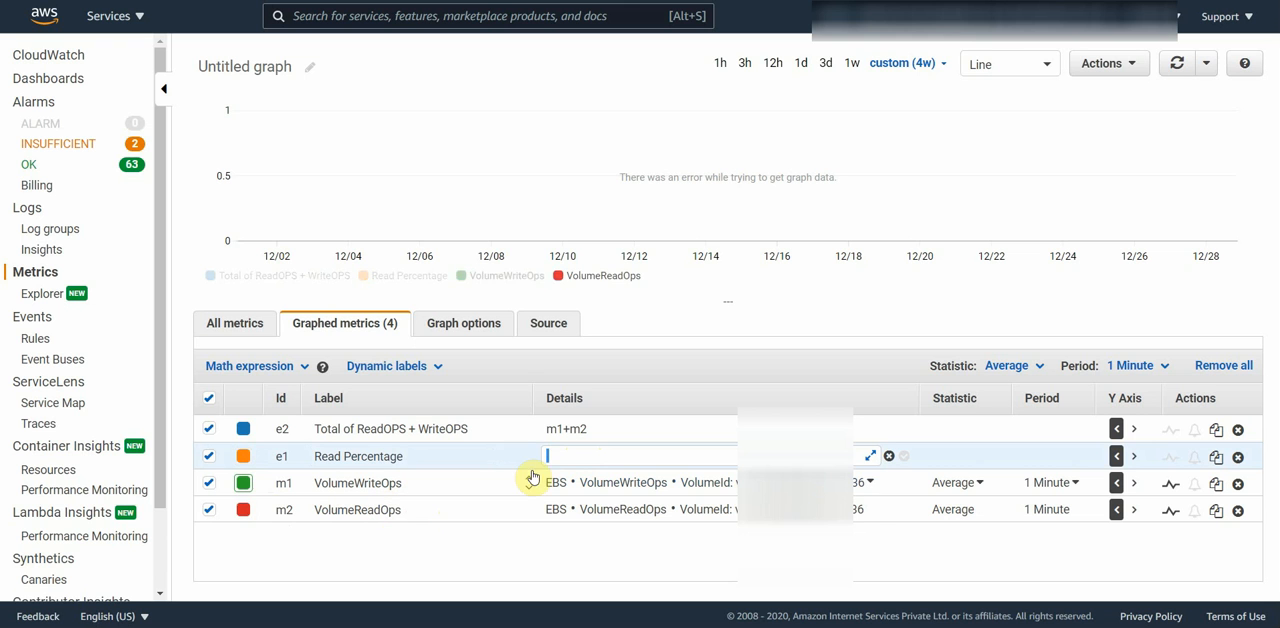
pyautogui.write('m2')
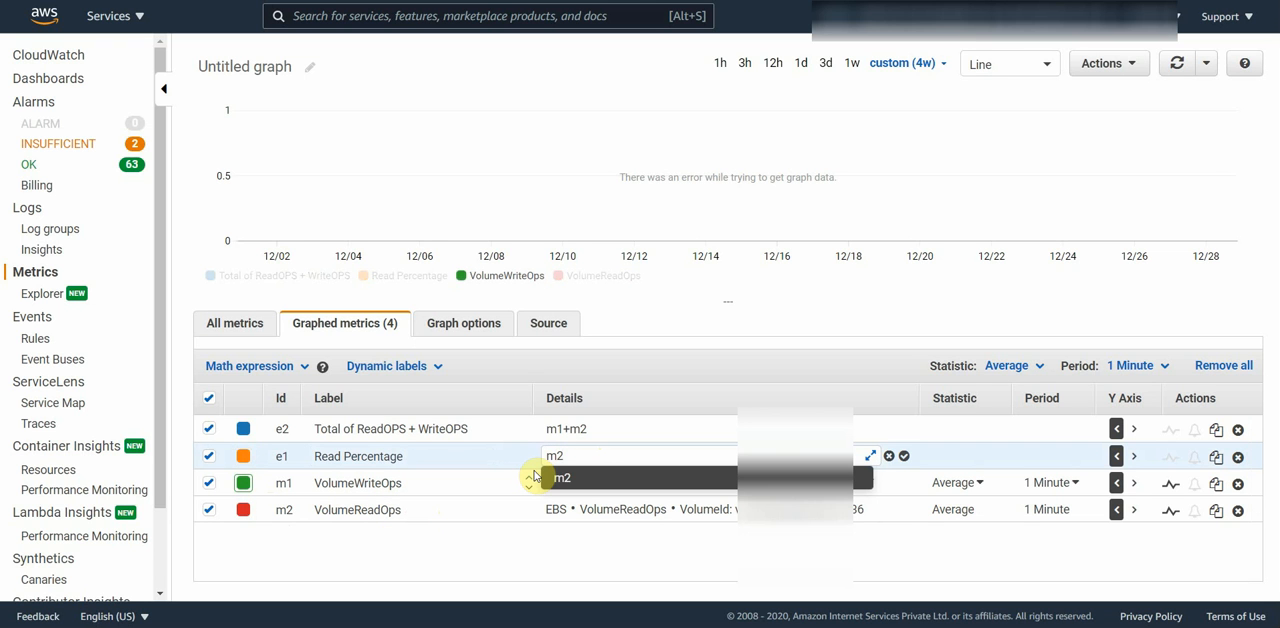
pyautogui.write('/')
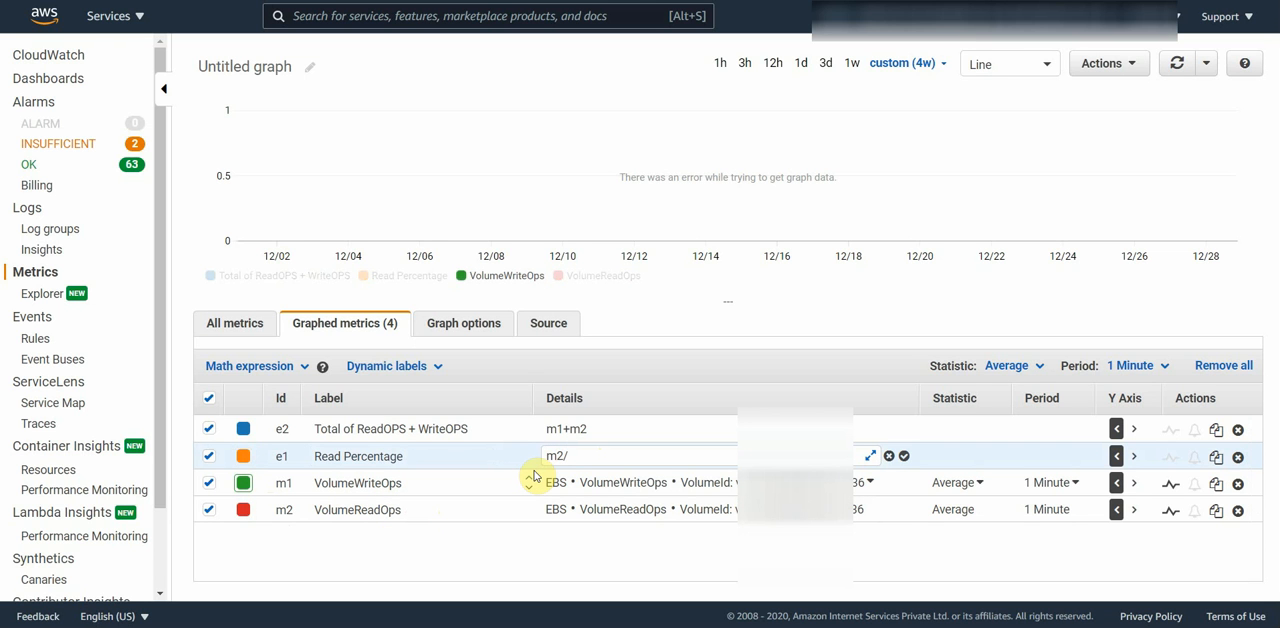
pyautogui.write('e2')
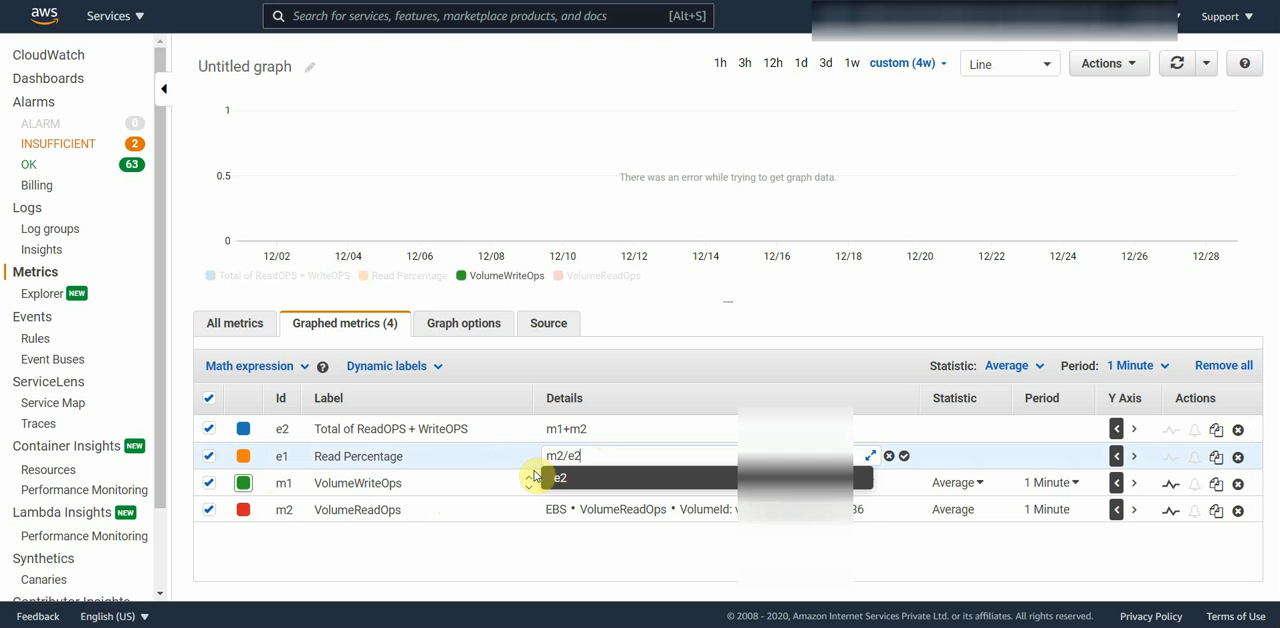
pyautogui.write('*100')
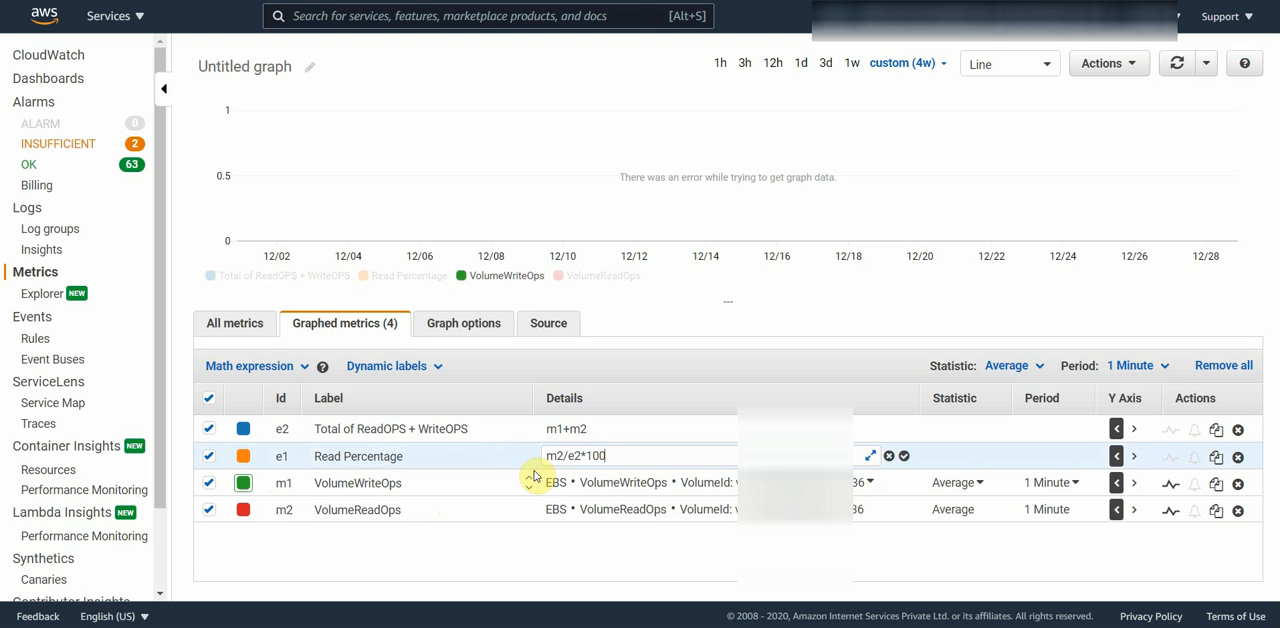
pyautogui.press('Return')
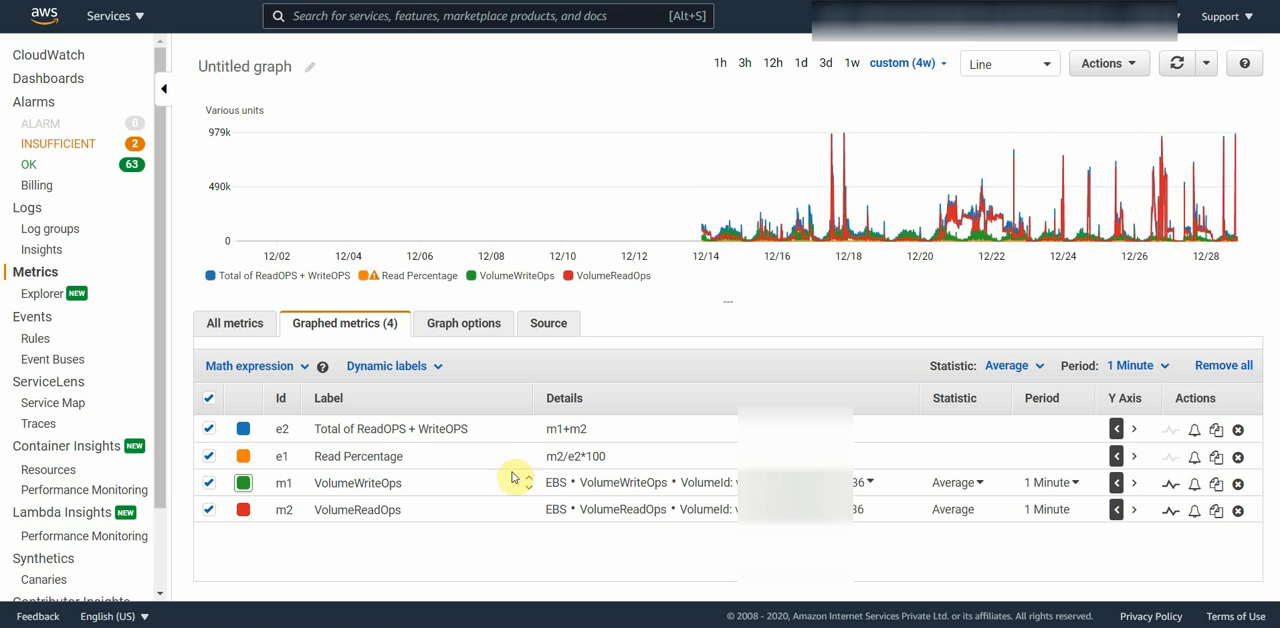
# Step: Change the Read Percentage expression's label to "ReadOPS Percentage"
pyautogui.click(408, 456)
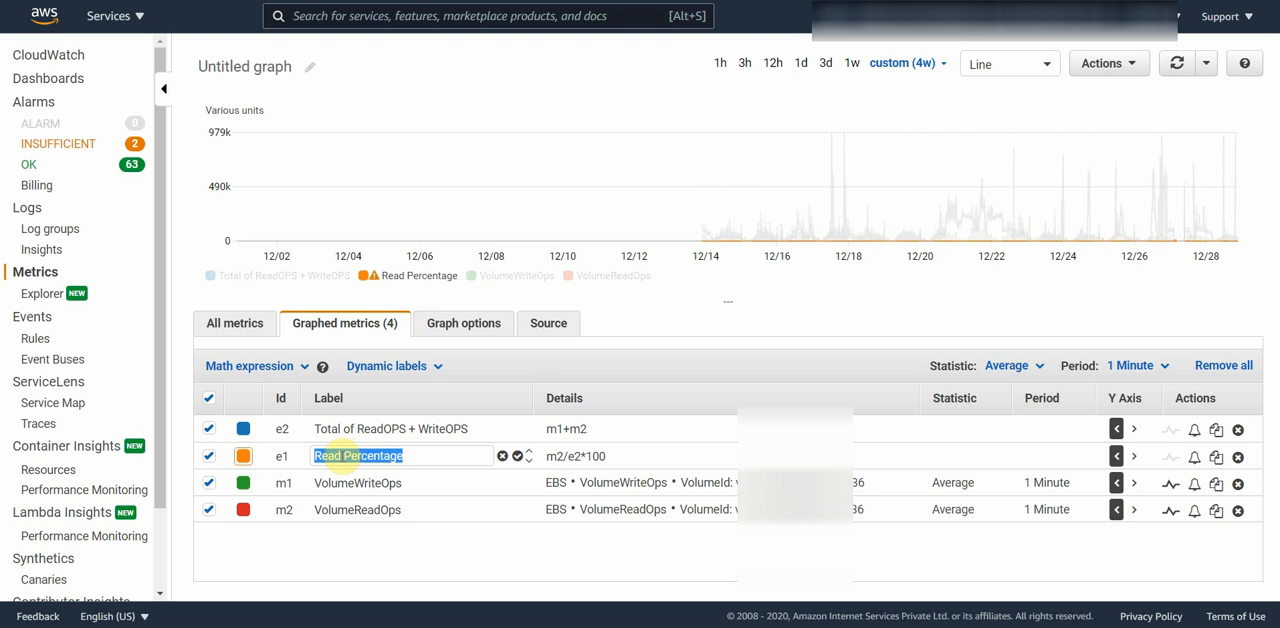
pyautogui.click(341, 456)
pyautogui.write('OPS')
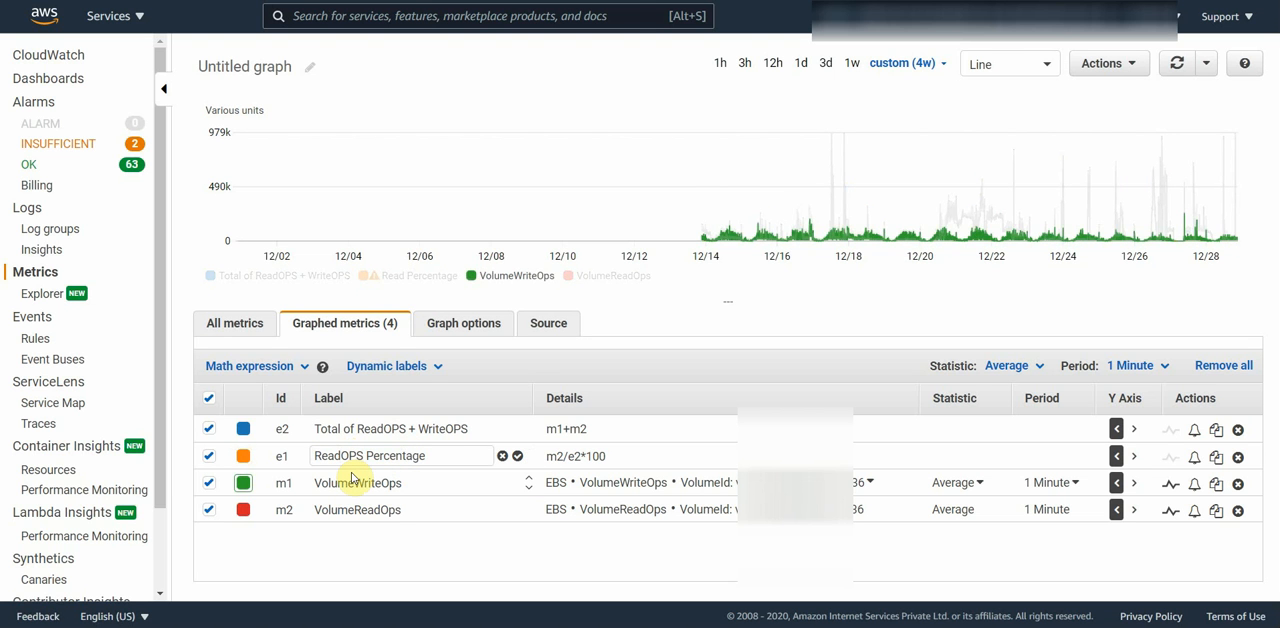
pyautogui.press('Return')
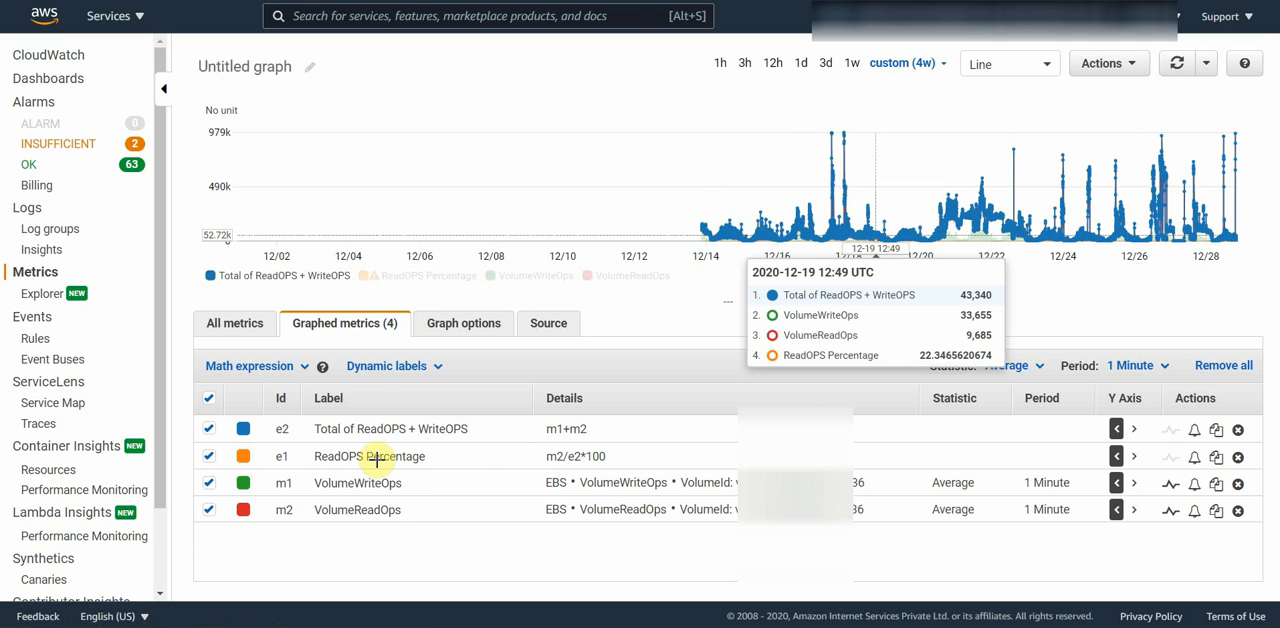
# Step: Add a third empty math expression and label it "WriteOPS percentage"
pyautogui.click(247, 367)
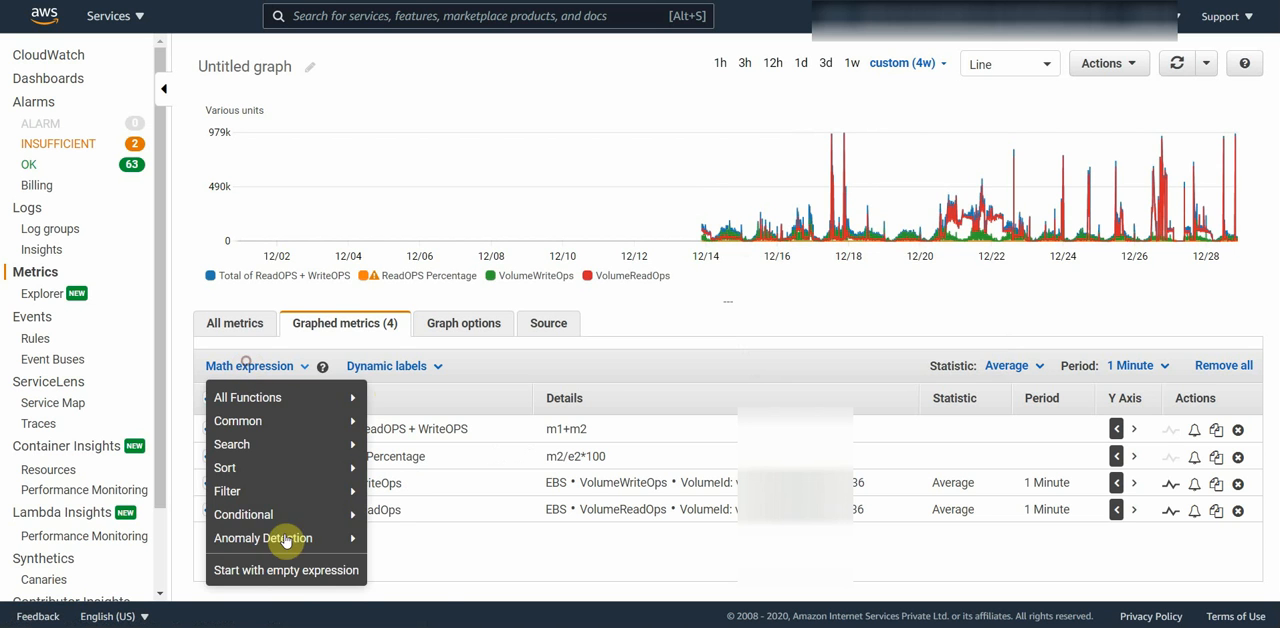
pyautogui.click(285, 570)
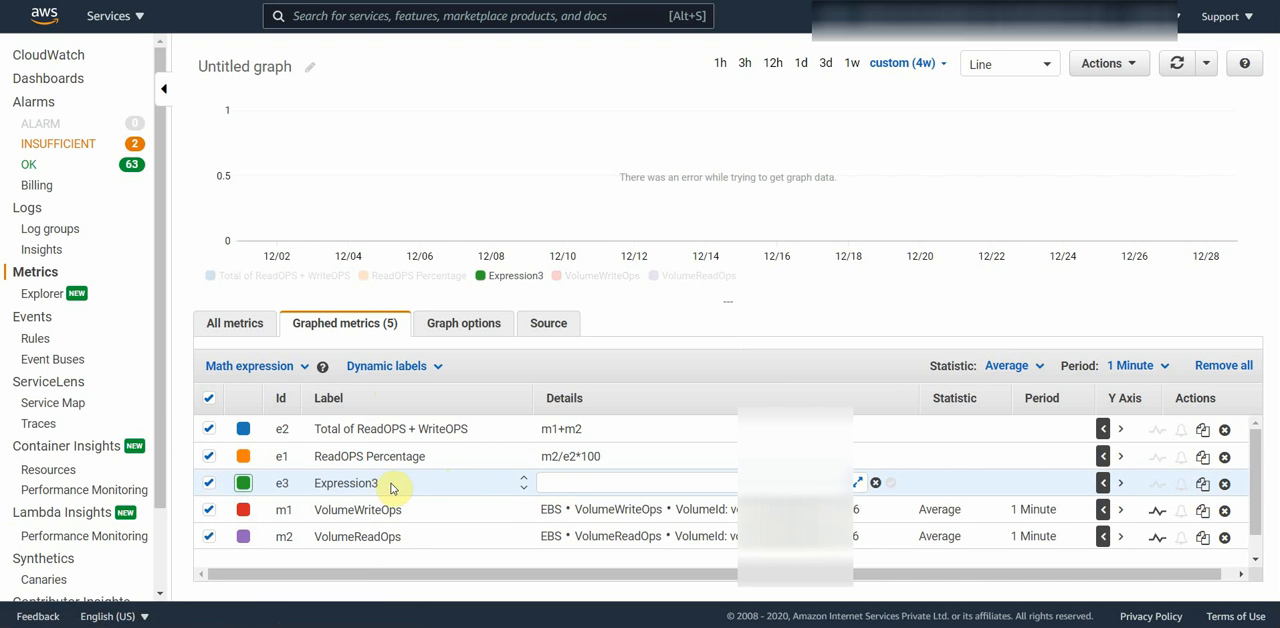
pyautogui.click(349, 484)
pyautogui.doubleClick(380, 482)
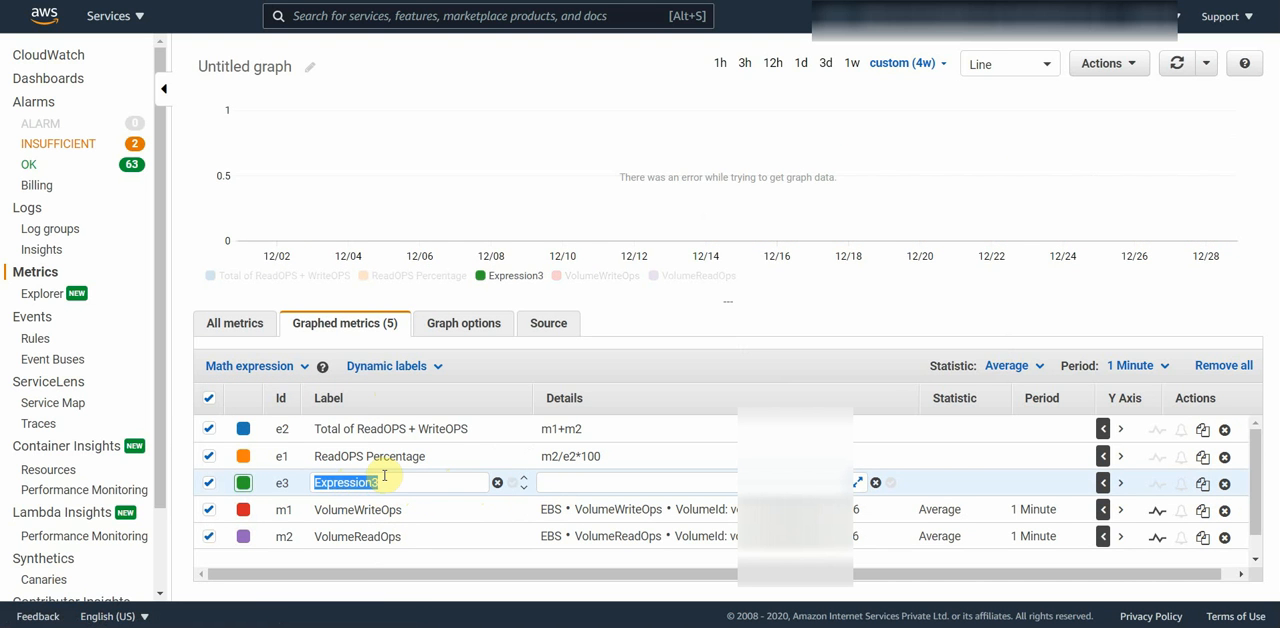
pyautogui.write('WriteO')
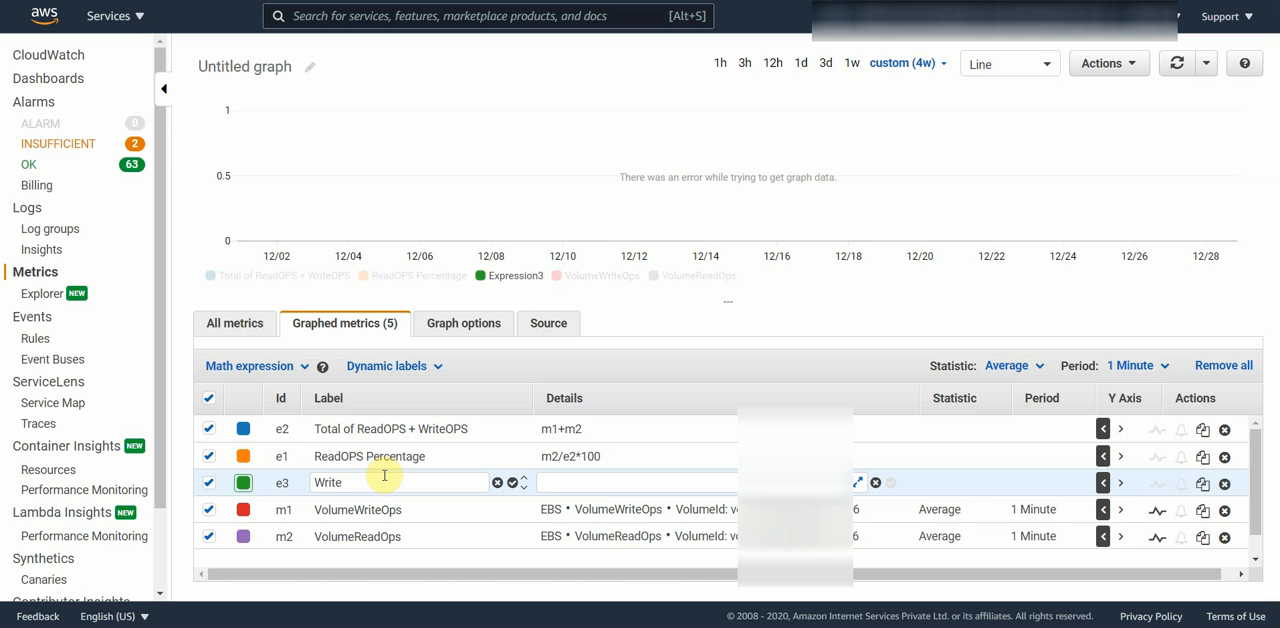
pyautogui.write('PS percemn')
pyautogui.press('BackSpace')
pyautogui.press('BackSpace')
pyautogui.write('ntage')
pyautogui.press('Return')
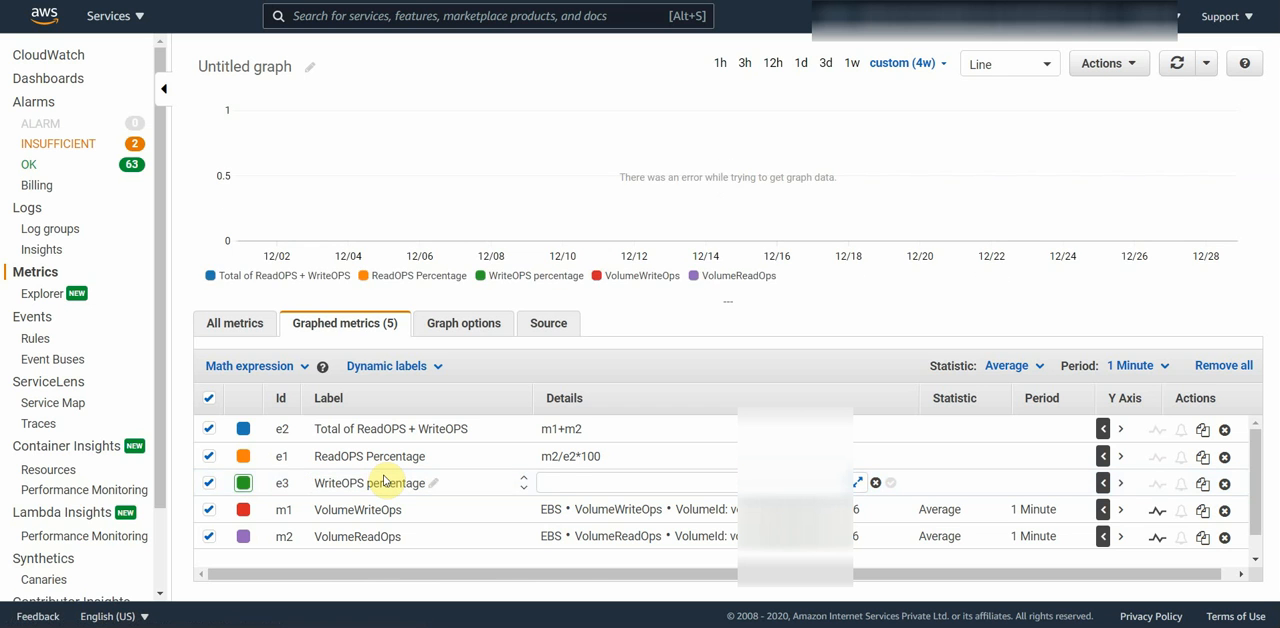
# Step: Set the WriteOPS percentage expression's formula to m1/(m1+m2)*100
pyautogui.click(550, 483)
pyautogui.write('m1')
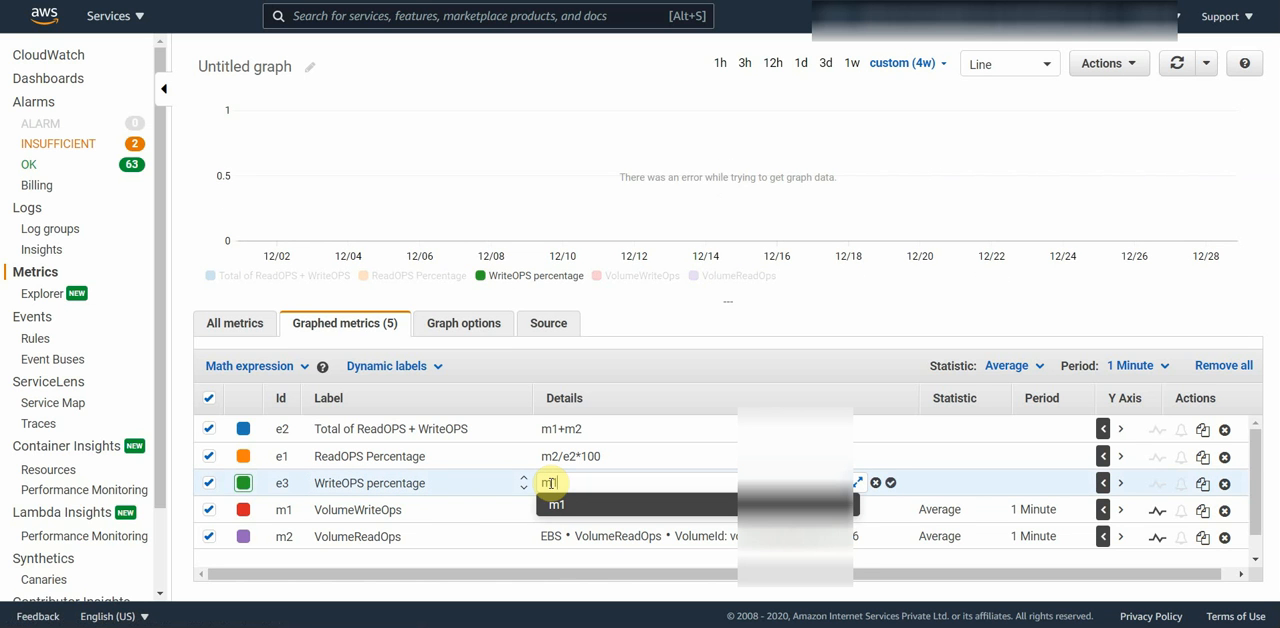
pyautogui.write('/2')
pyautogui.press('BackSpace')
pyautogui.write('e2')
pyautogui.press('BackSpace')
pyautogui.press('BackSpace')
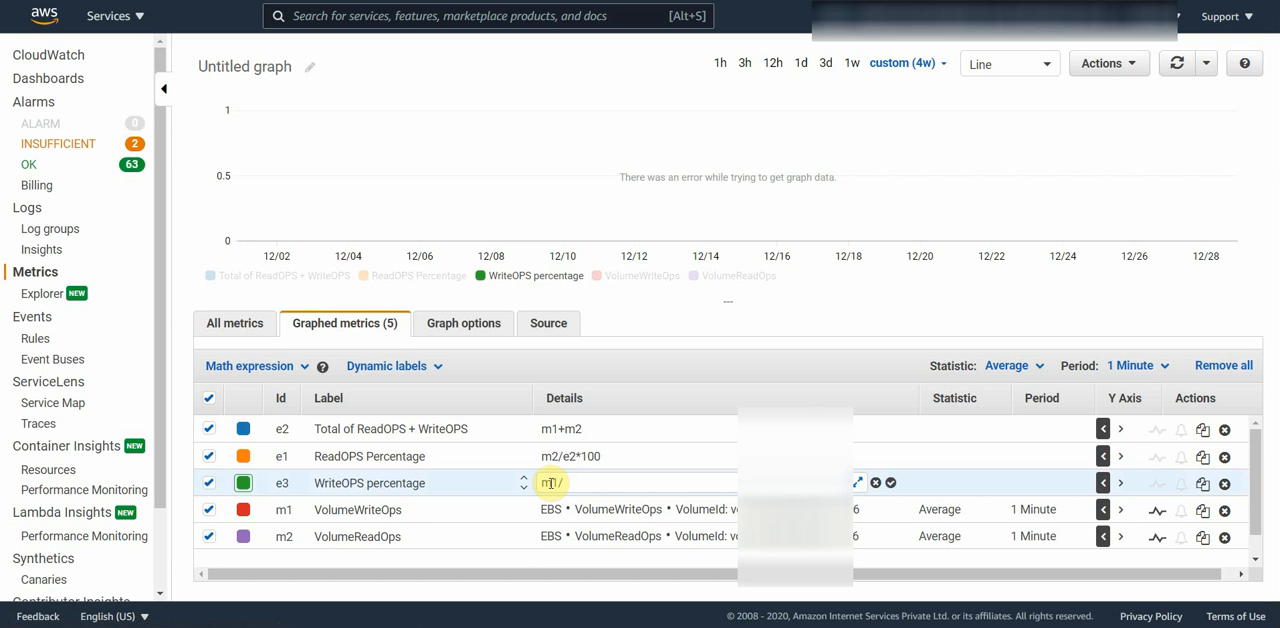
pyautogui.write('(m2')
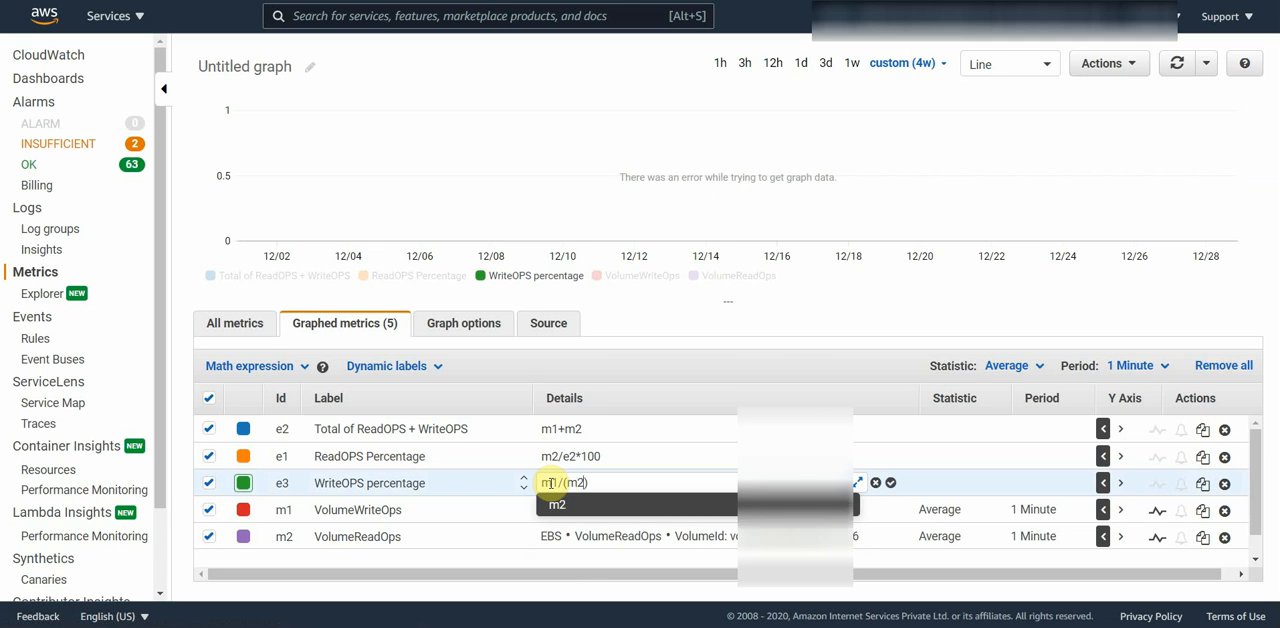
pyautogui.press('BackSpace')
pyautogui.write('1+m2)*100')
pyautogui.press('Return')
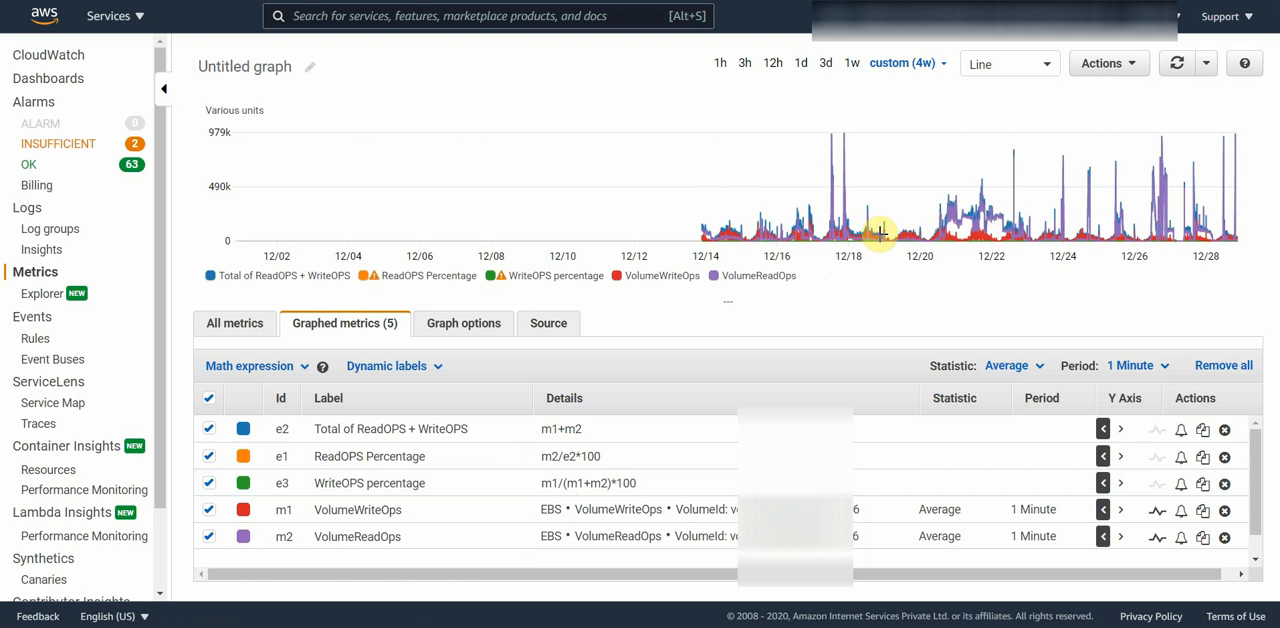
# Step: Hide the total expression, VolumeWriteOps and VolumeReadOps so only the ReadOPS and WriteOPS percentages are graphed
pyautogui.moveTo(879, 228)
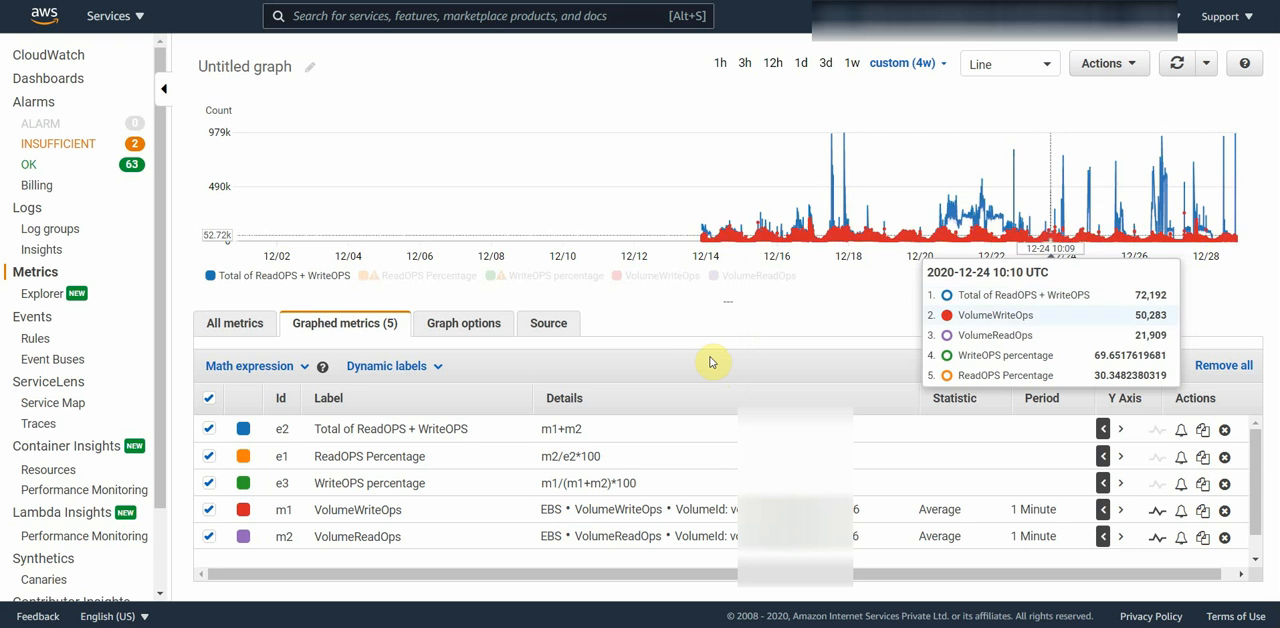
pyautogui.click(209, 429)
pyautogui.click(209, 456)
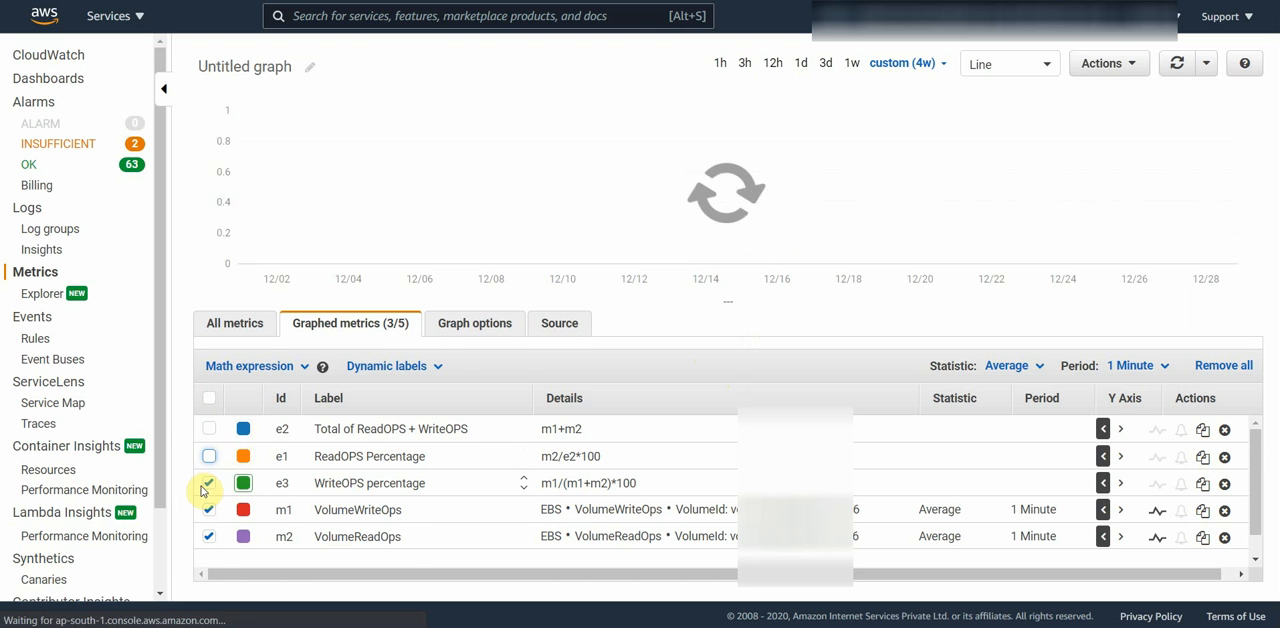
pyautogui.click(209, 456)
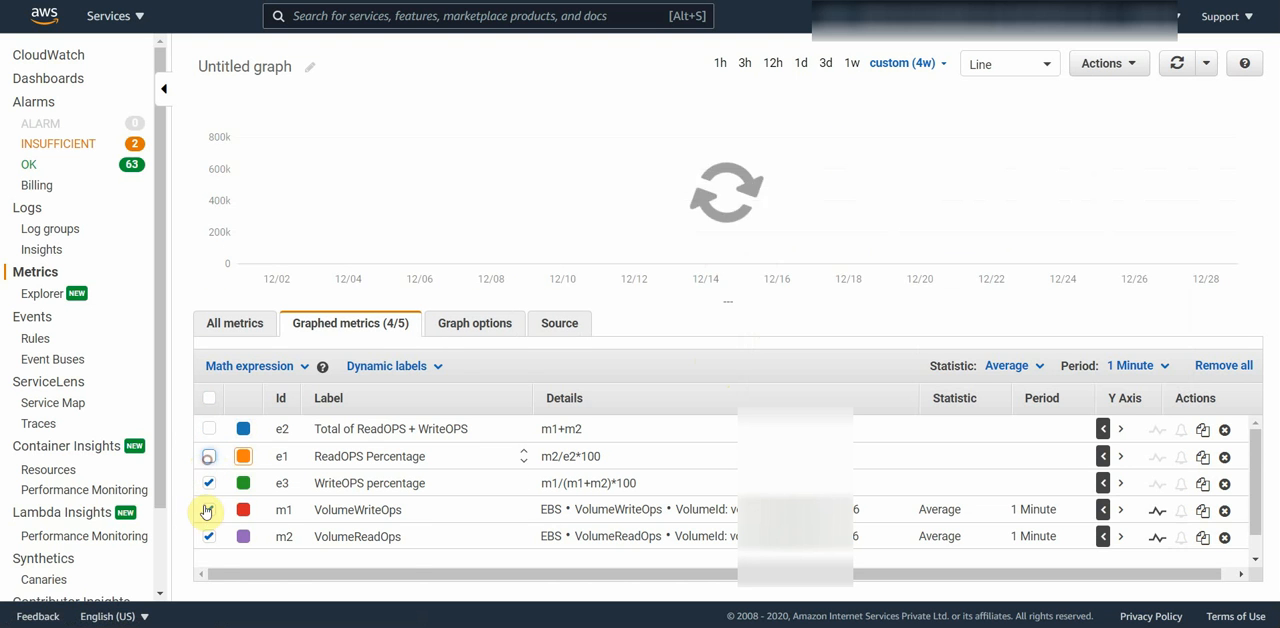
pyautogui.click(209, 510)
pyautogui.click(209, 536)
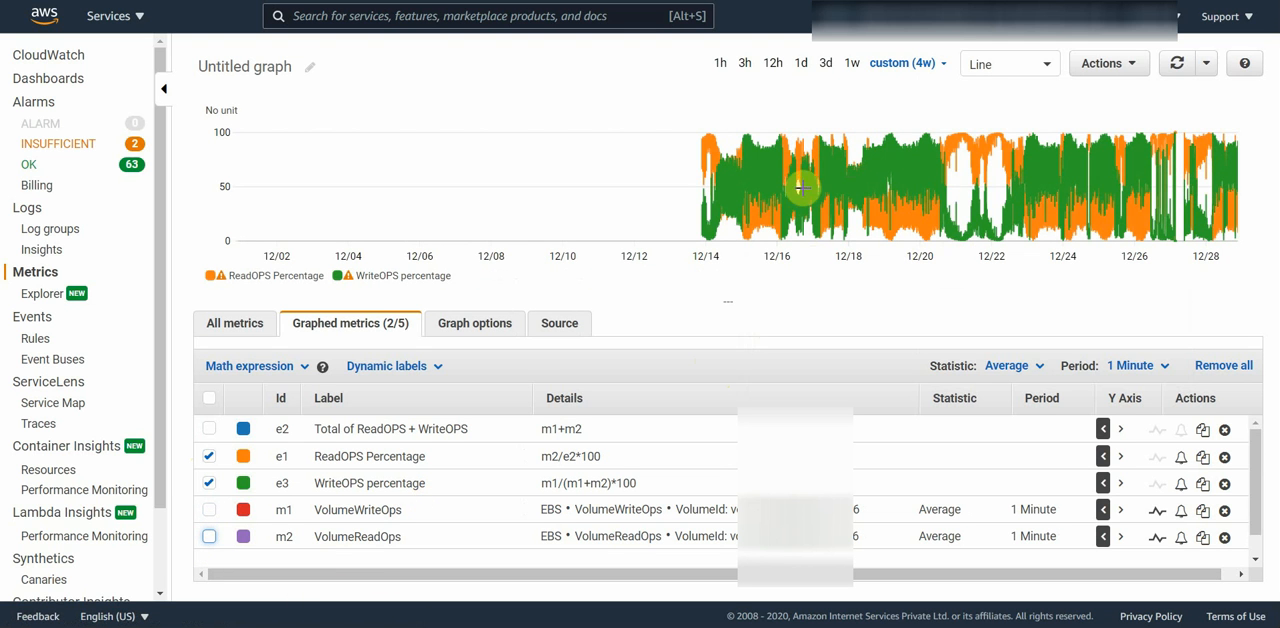
pyautogui.click(739, 205)
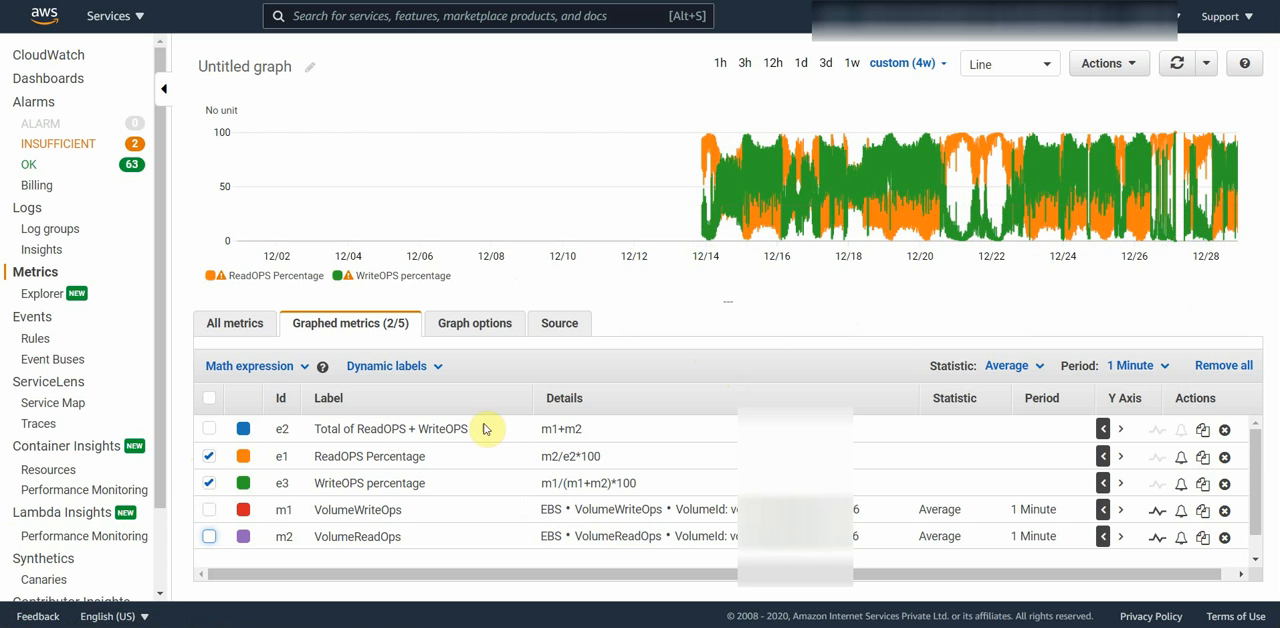
# Step: Hide both percentage expressions from the graph and add a fourth empty math expression
pyautogui.click(208, 456)
pyautogui.click(208, 483)
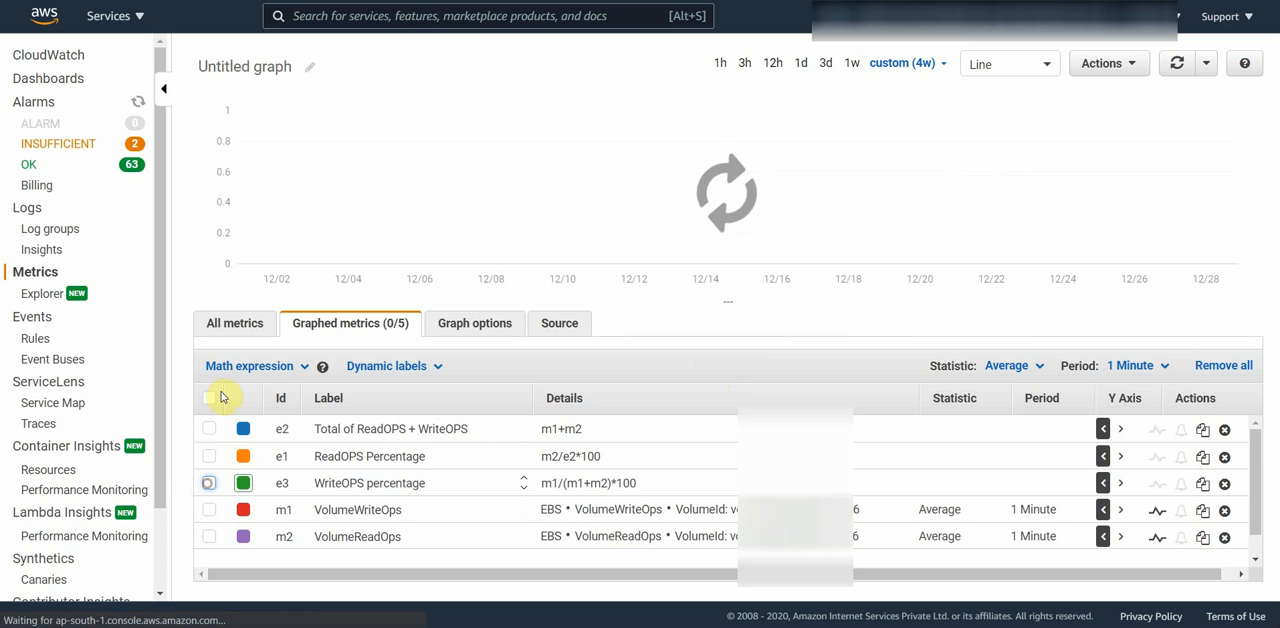
pyautogui.click(230, 367)
pyautogui.click(257, 566)
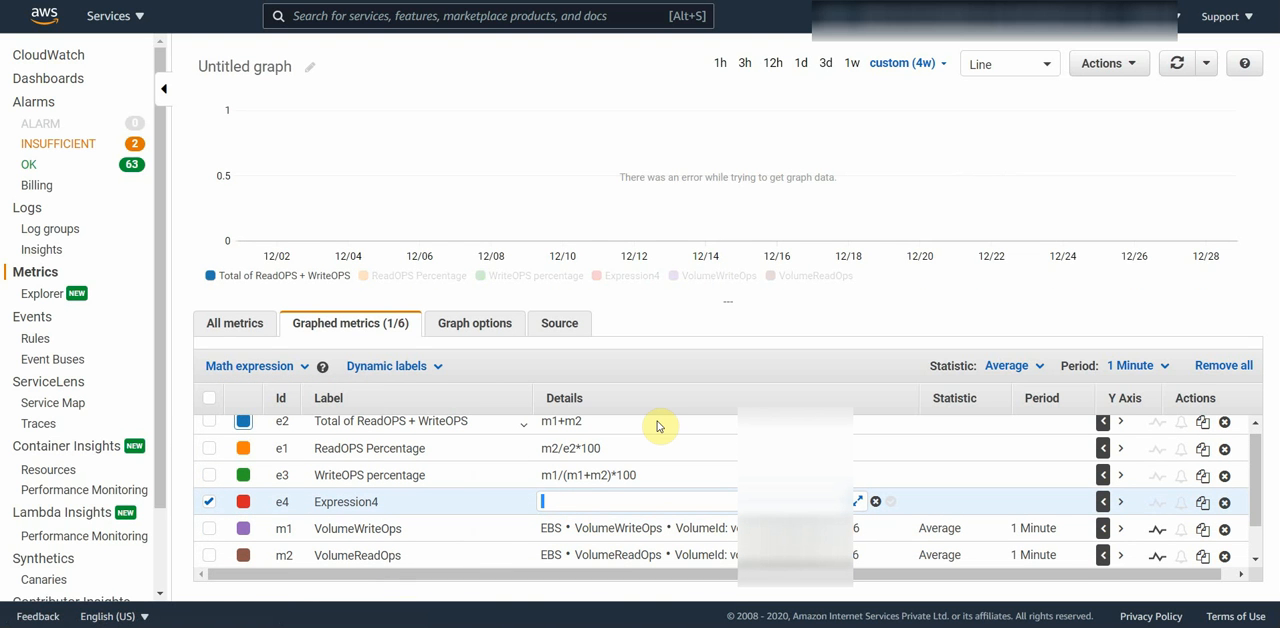
# Step: Set the fourth math expression's formula to IF(e3>50, 100, 0)
pyautogui.write('if')
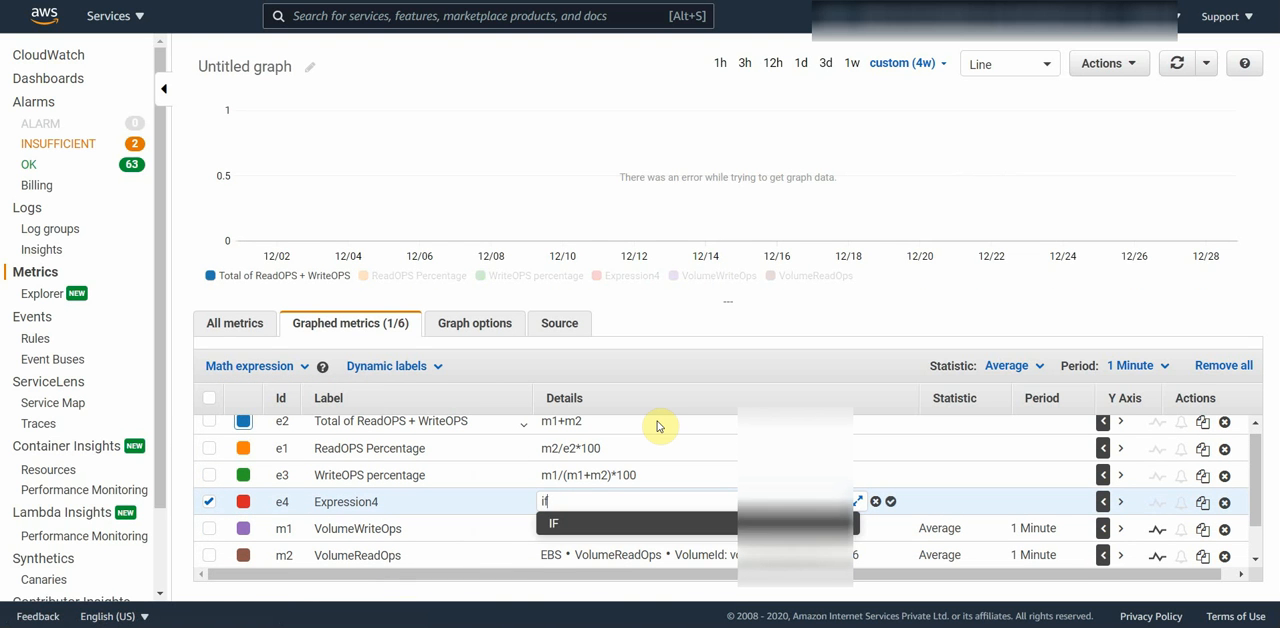
pyautogui.press('Return')
pyautogui.press('Right')
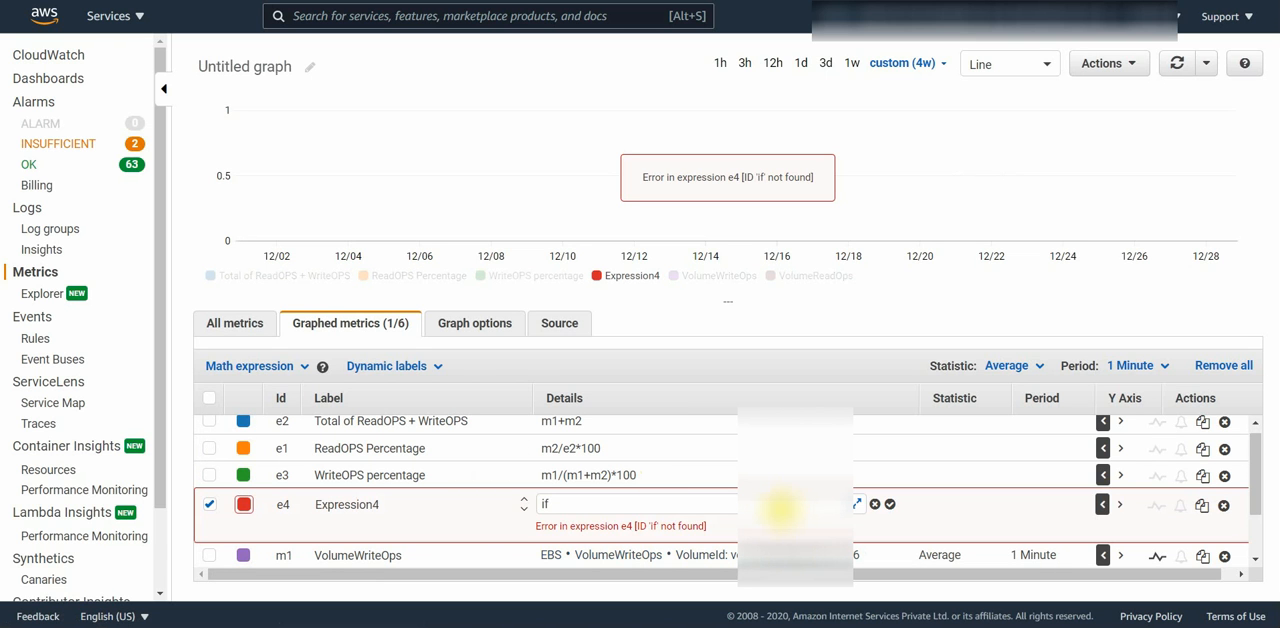
pyautogui.write('(')
pyautogui.write('e3')
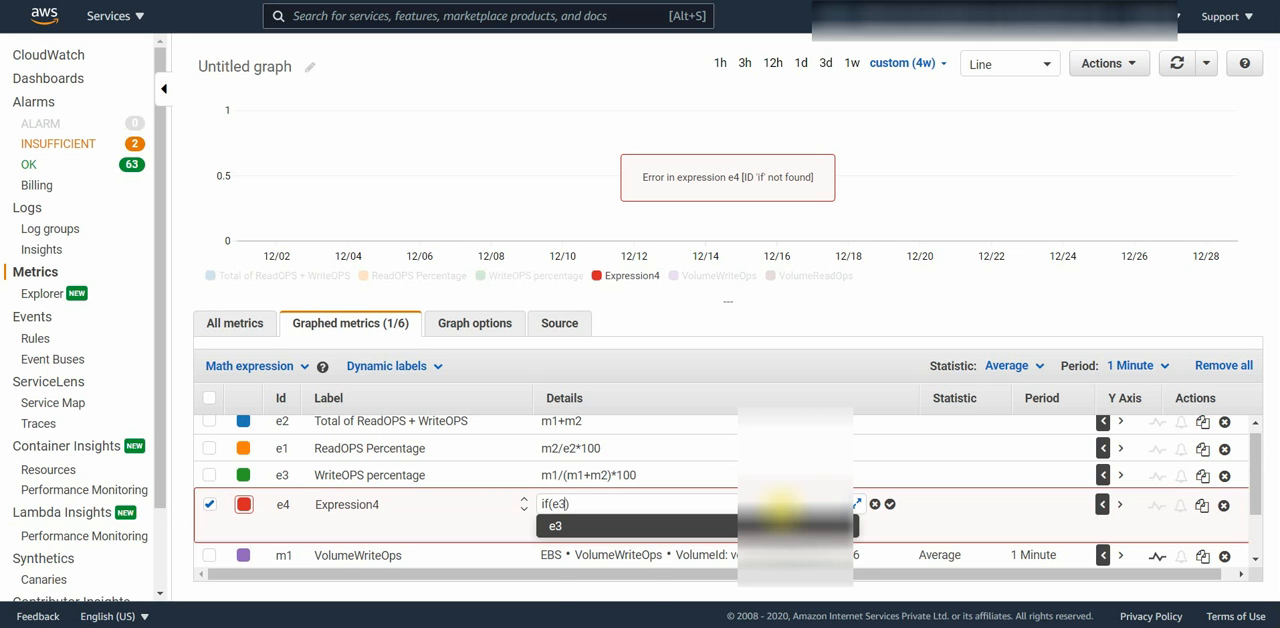
pyautogui.write('>50')
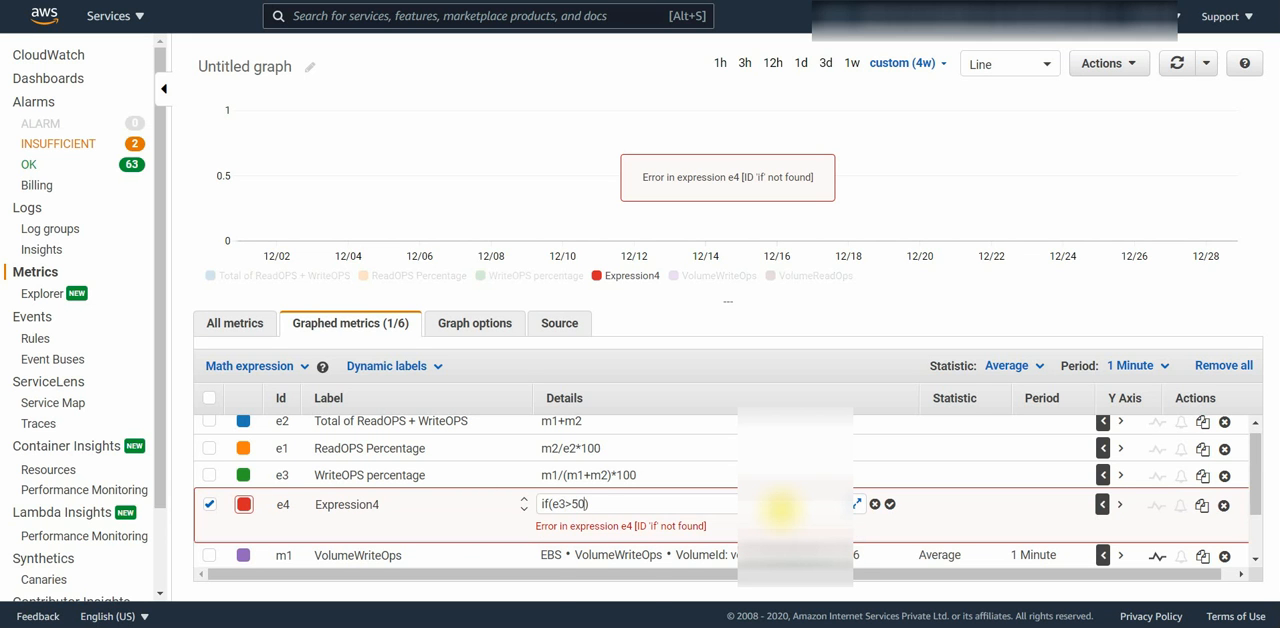
pyautogui.write(",'")
pyautogui.write('100')
pyautogui.write(', 0')
pyautogui.press('Return')
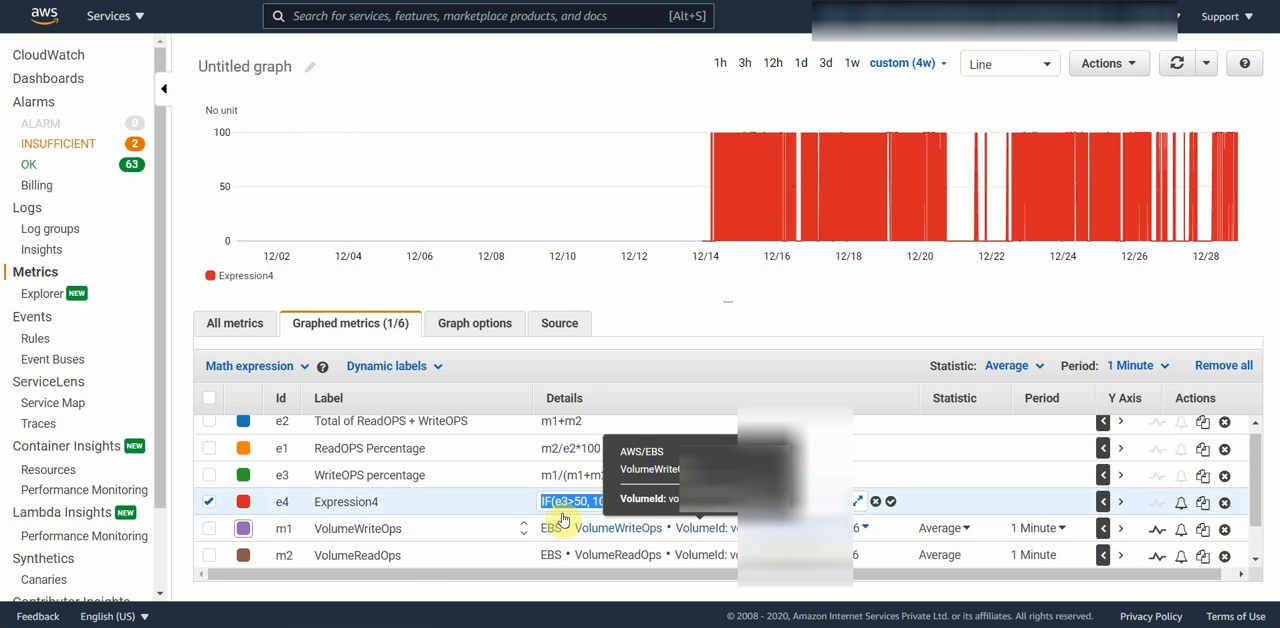
# Step: Try the IF formula in expression e4 with the function name spelled in lowercase and as "If"
pyautogui.click(551, 504)
pyautogui.hotkey('shift', 'Left')
pyautogui.hotkey('shift', 'Left')
pyautogui.write('if')
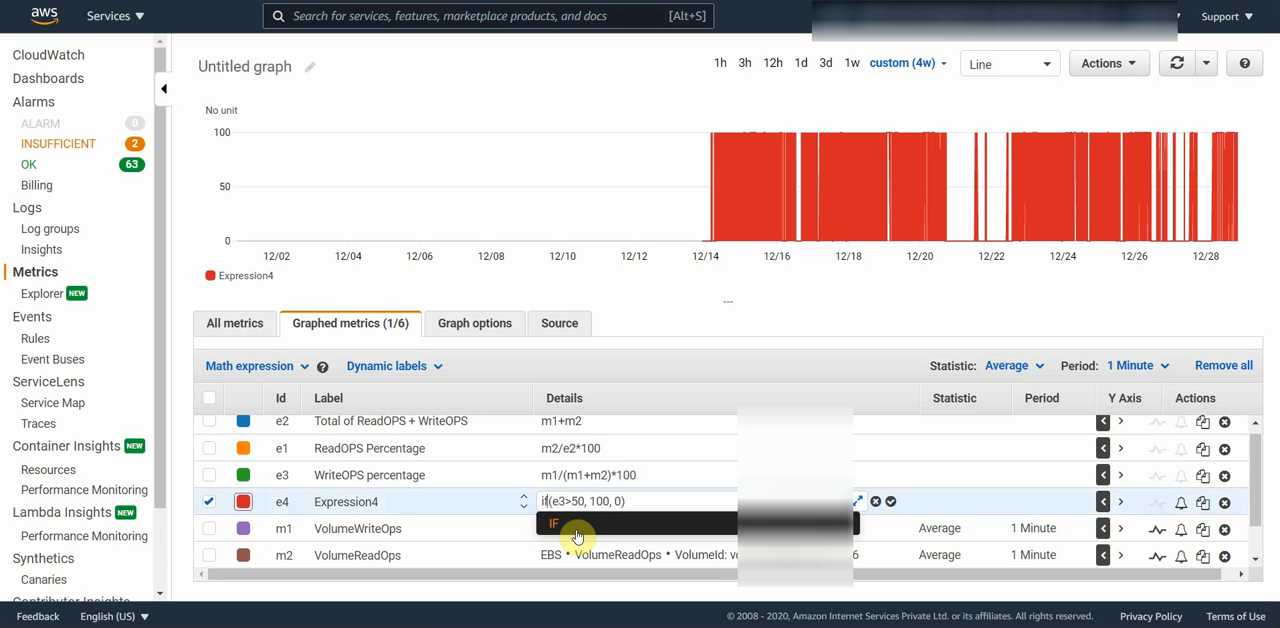
pyautogui.press('Escape')
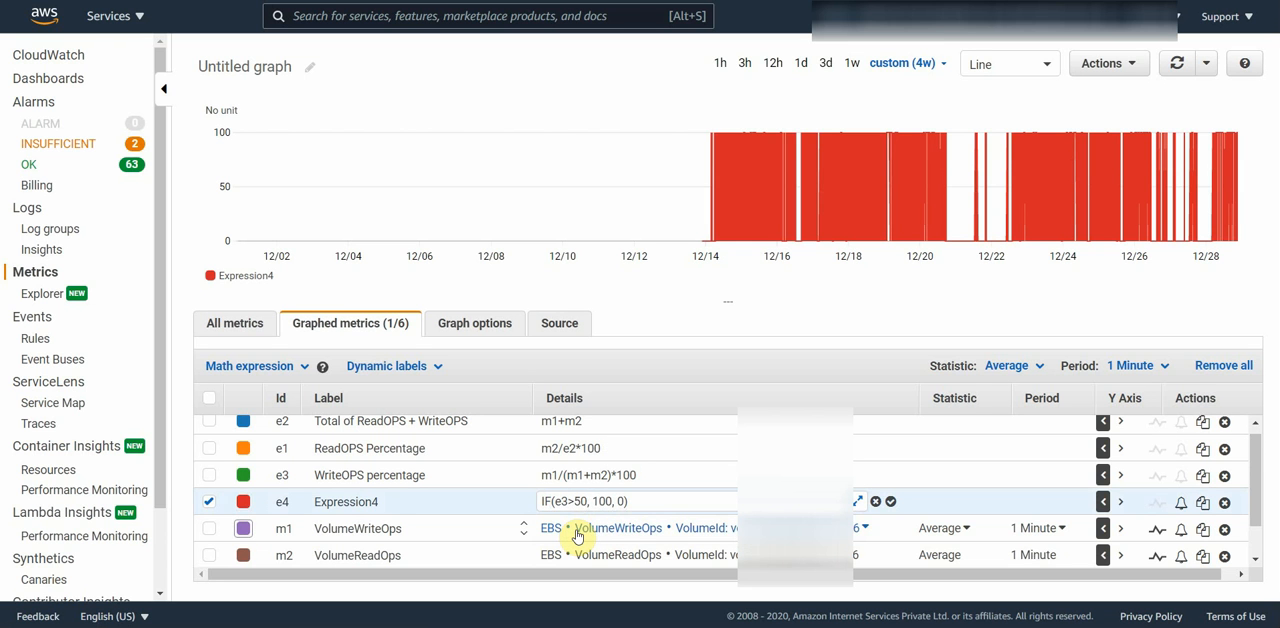
pyautogui.press('BackSpace')
pyautogui.press('BackSpace')
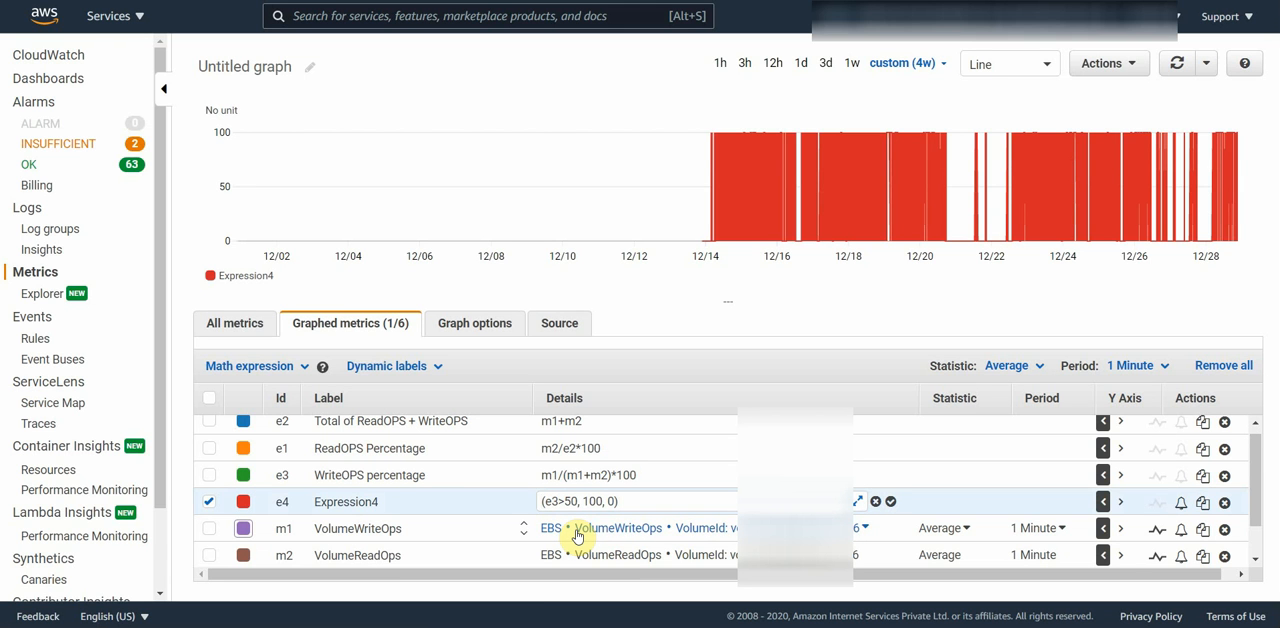
pyautogui.write('if')
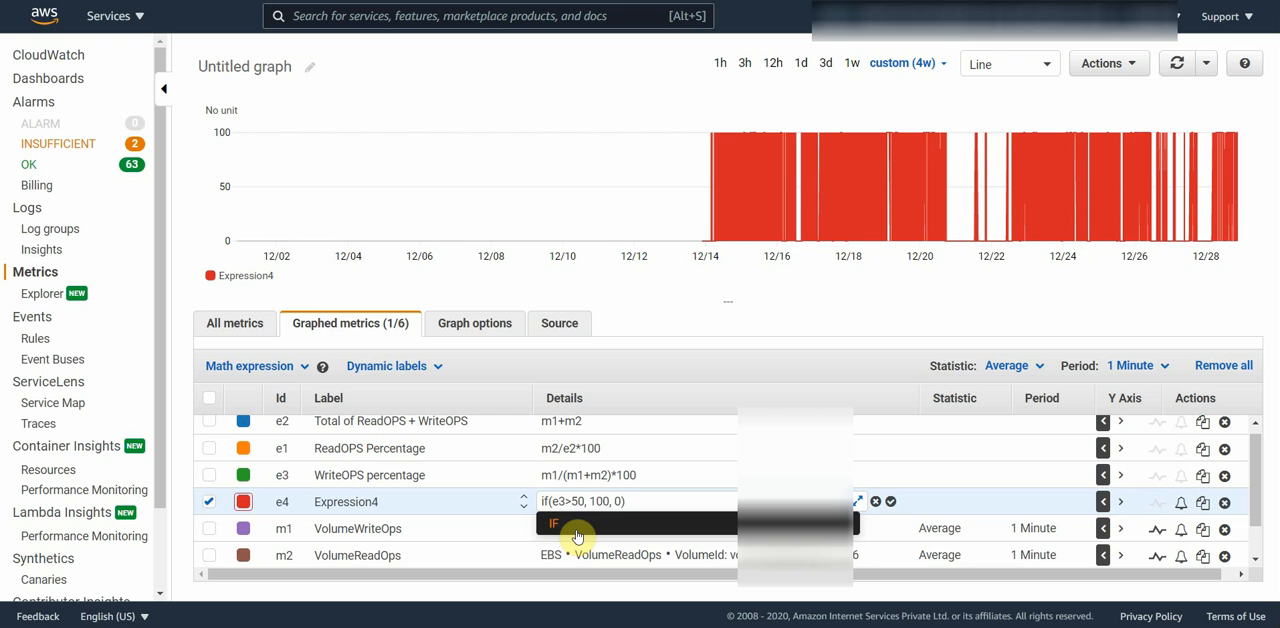
pyautogui.click(577, 537)
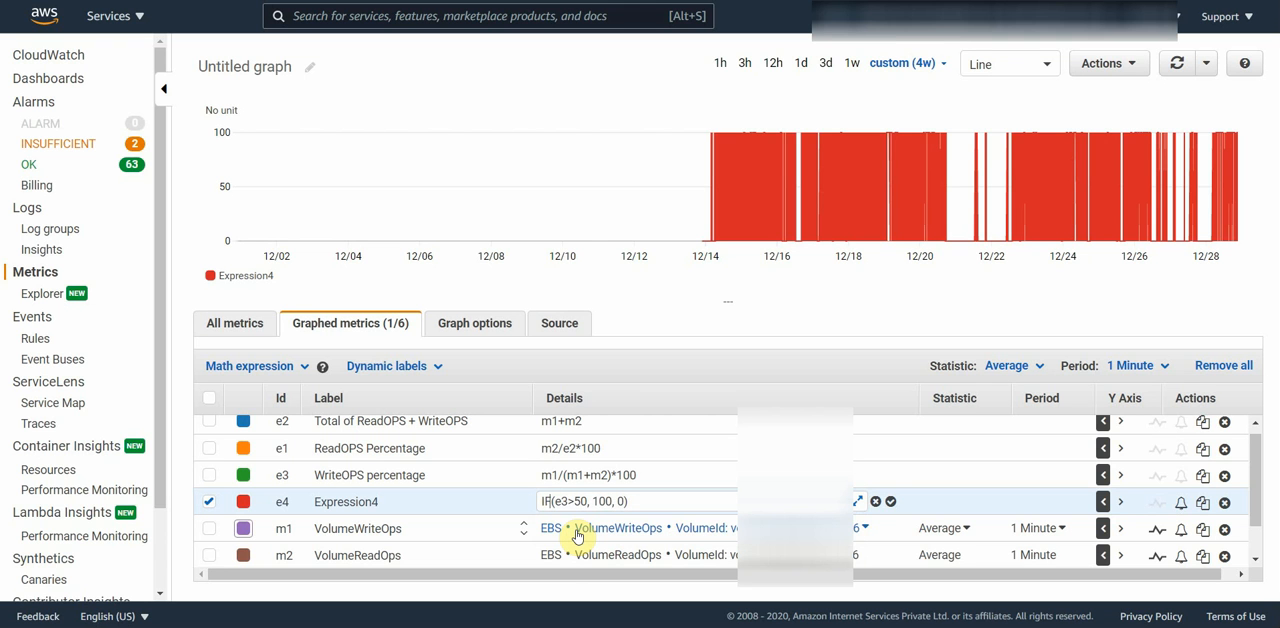
pyautogui.press('BackSpace')
pyautogui.write('f')
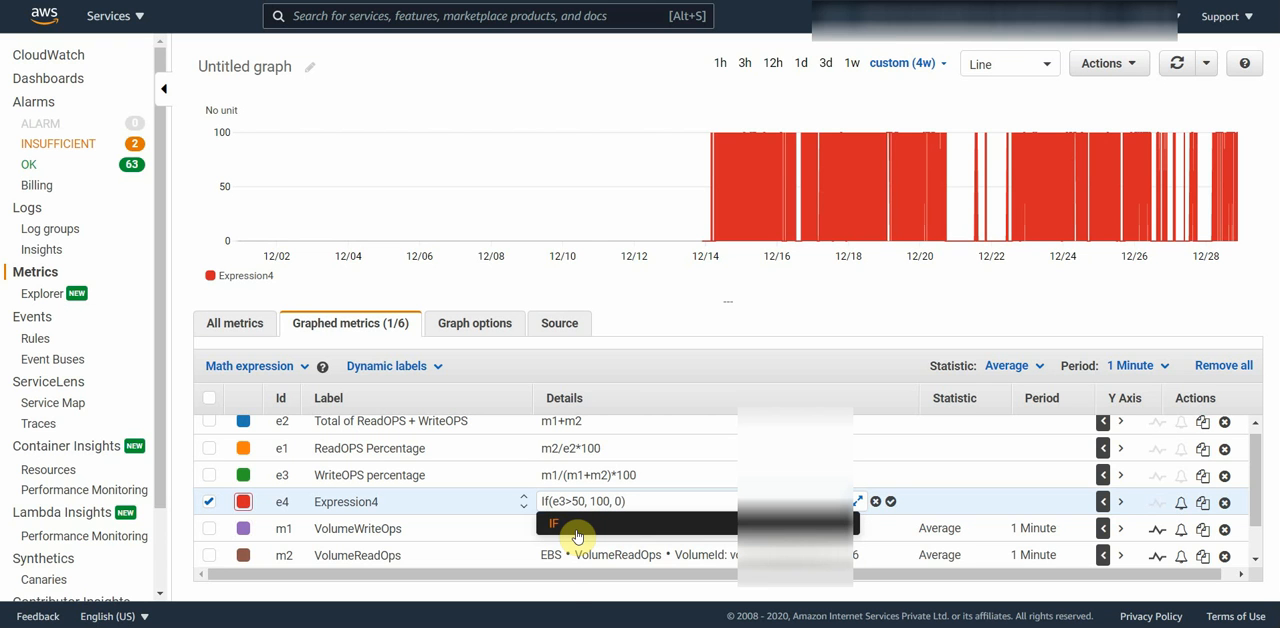
pyautogui.press('Escape')
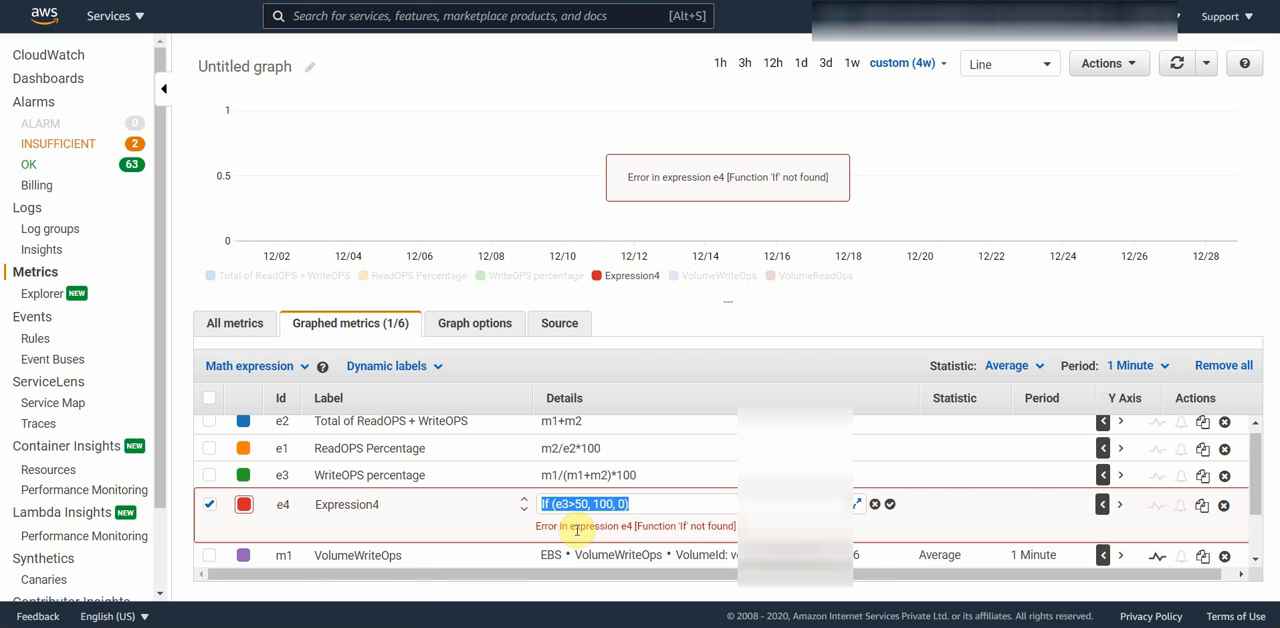
# Step: Correct the function name in expression e4 to uppercase so the formula reads IF(e3>50, 100, 0)
pyautogui.click(547, 506)
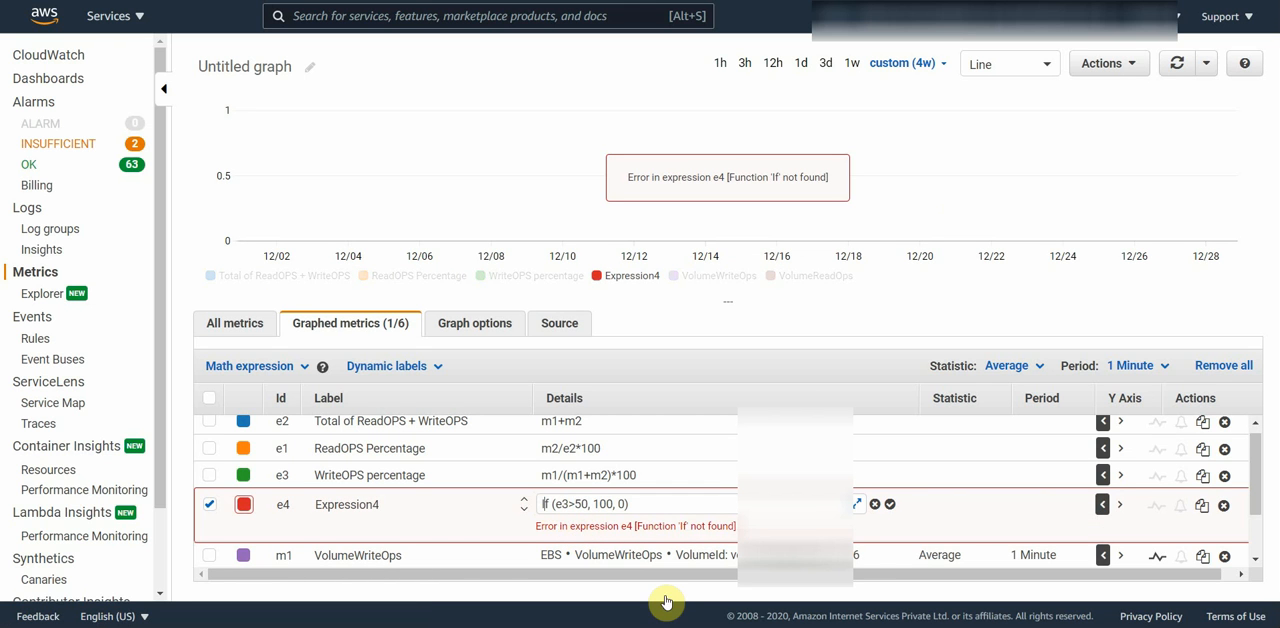
pyautogui.hotkey('shift', 'Right')
pyautogui.hotkey('shift', 'Right')
pyautogui.write('F')
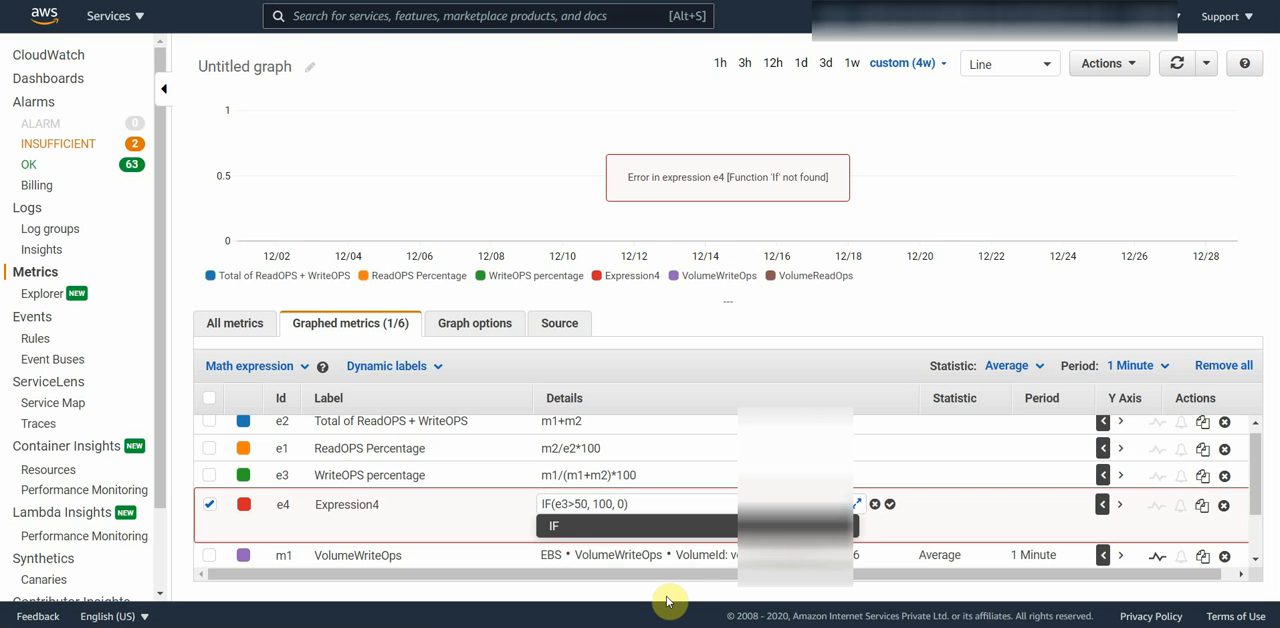
pyautogui.press('Return')
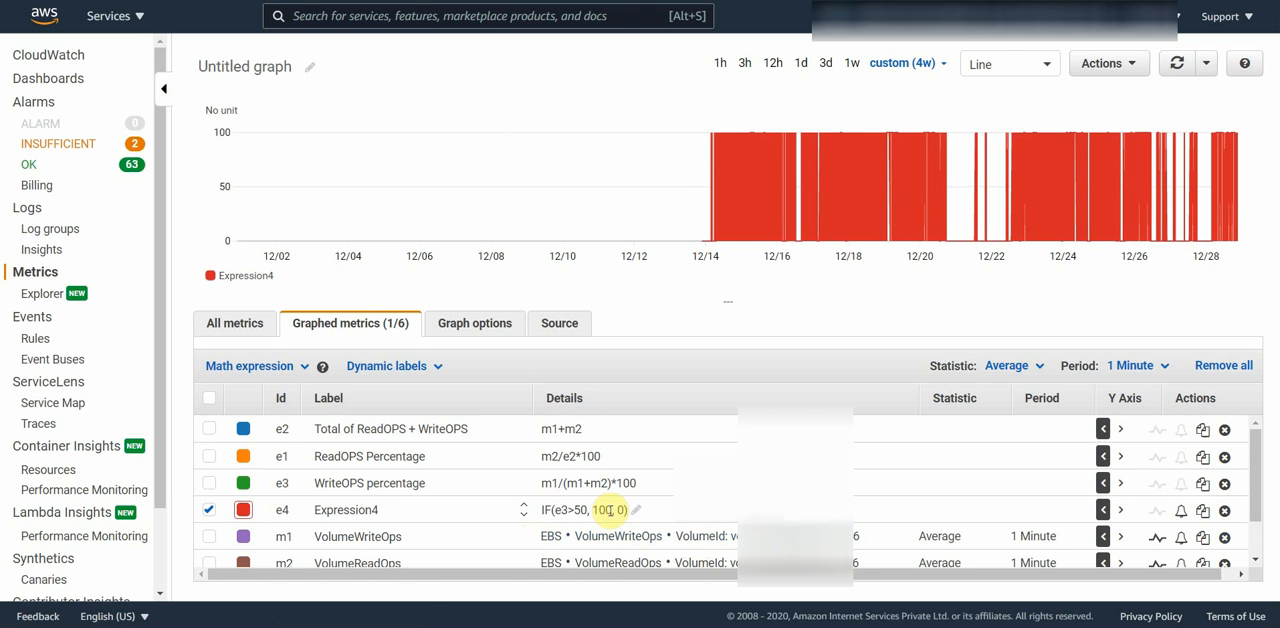
# Step: Remove expression e4 and graph the VolumeWriteOps and VolumeReadOps metrics
pyautogui.scroll(-1, 610, 510)
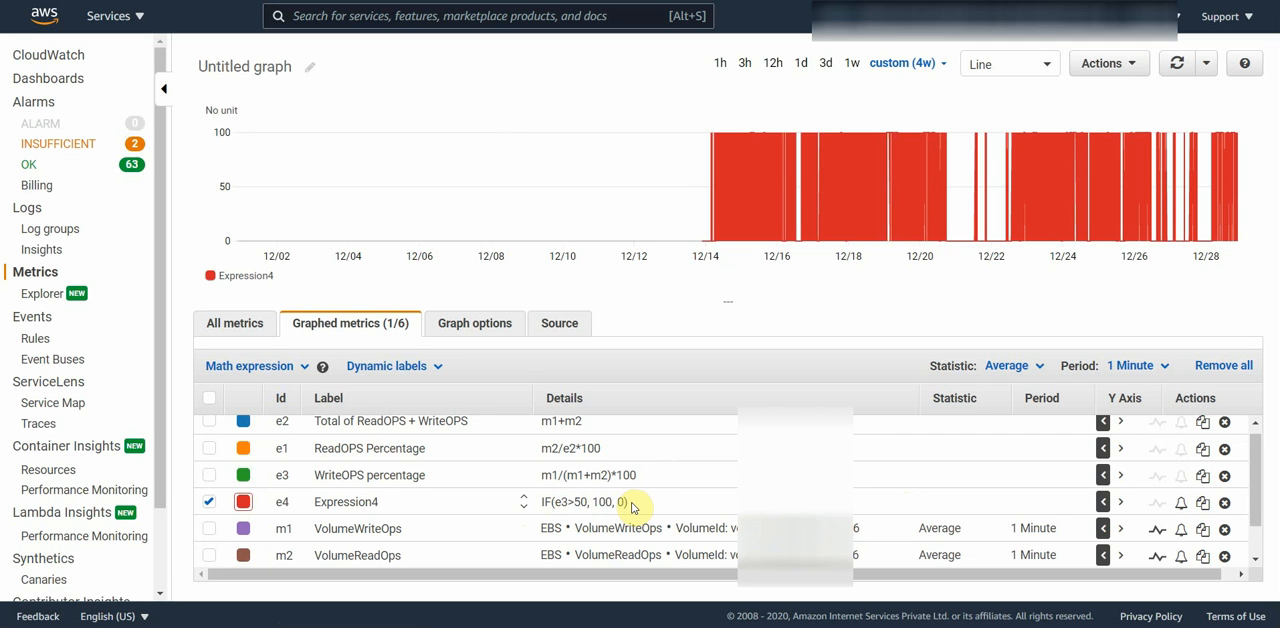
pyautogui.click(1225, 505)
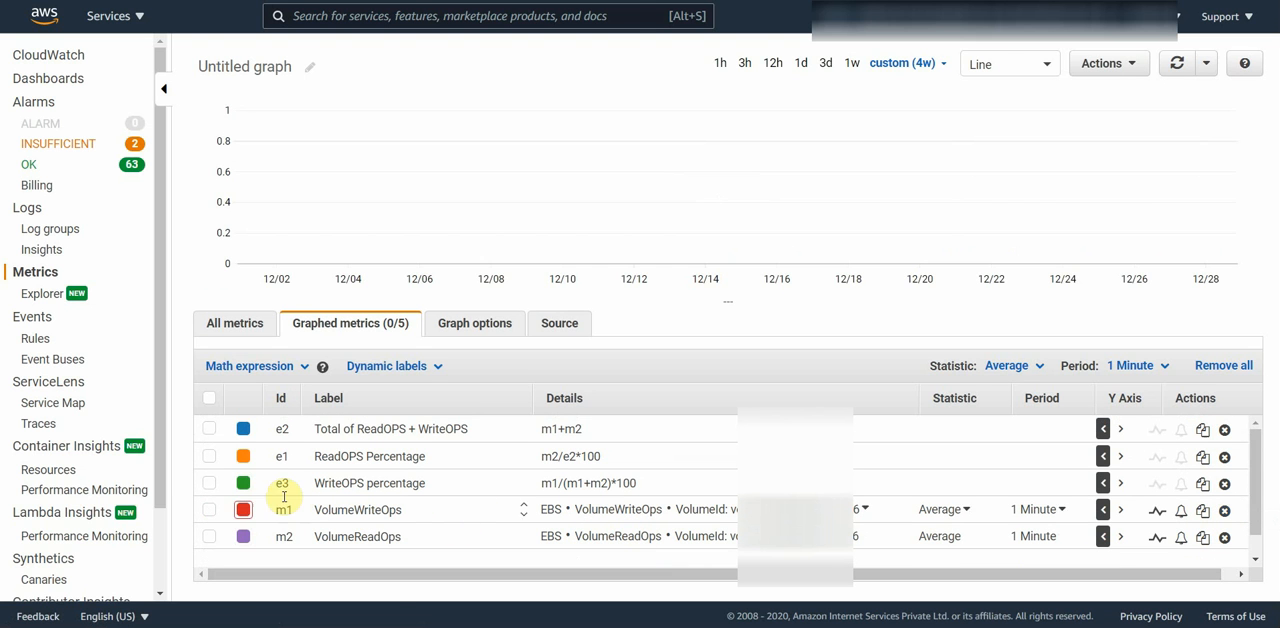
pyautogui.click(209, 510)
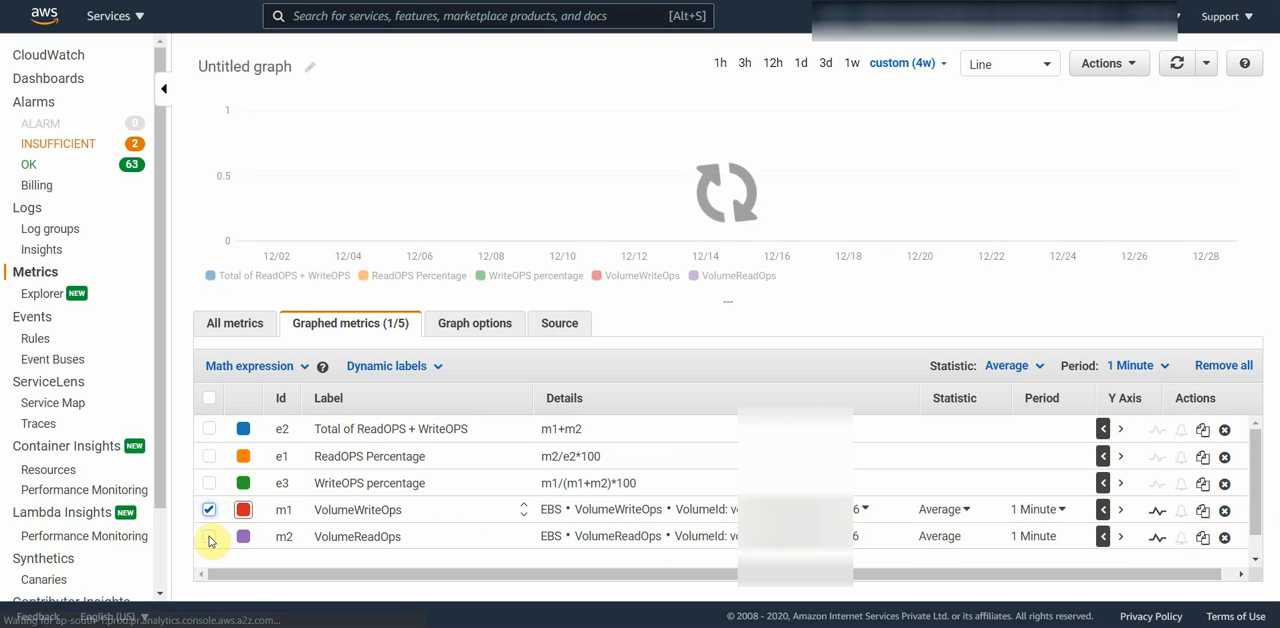
pyautogui.click(209, 542)
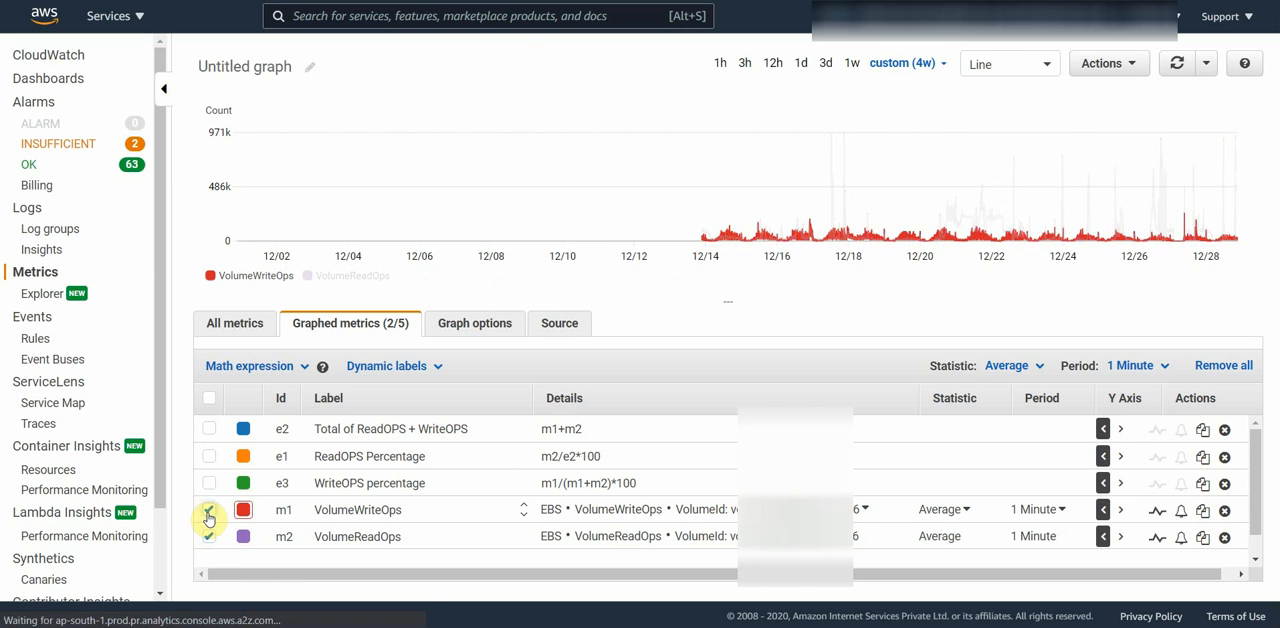
# Step: Hide the two volume metrics and graph the WriteOPS and ReadOPS percentage expressions instead
pyautogui.click(209, 510)
pyautogui.click(209, 537)
pyautogui.click(209, 483)
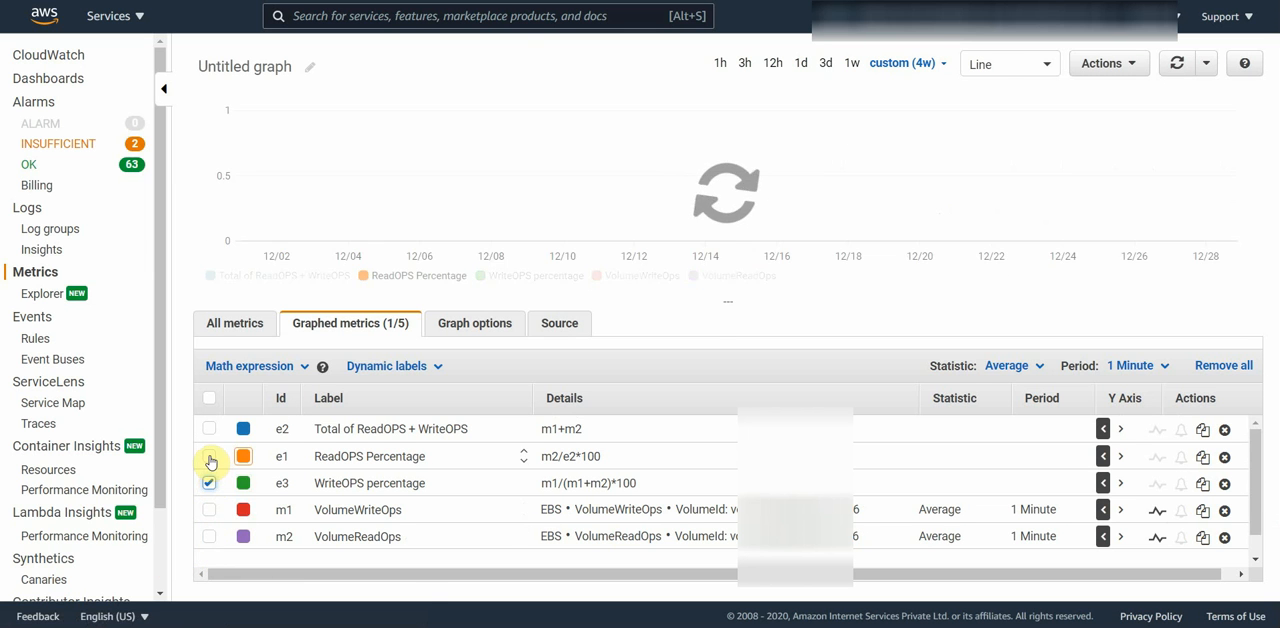
pyautogui.click(209, 457)
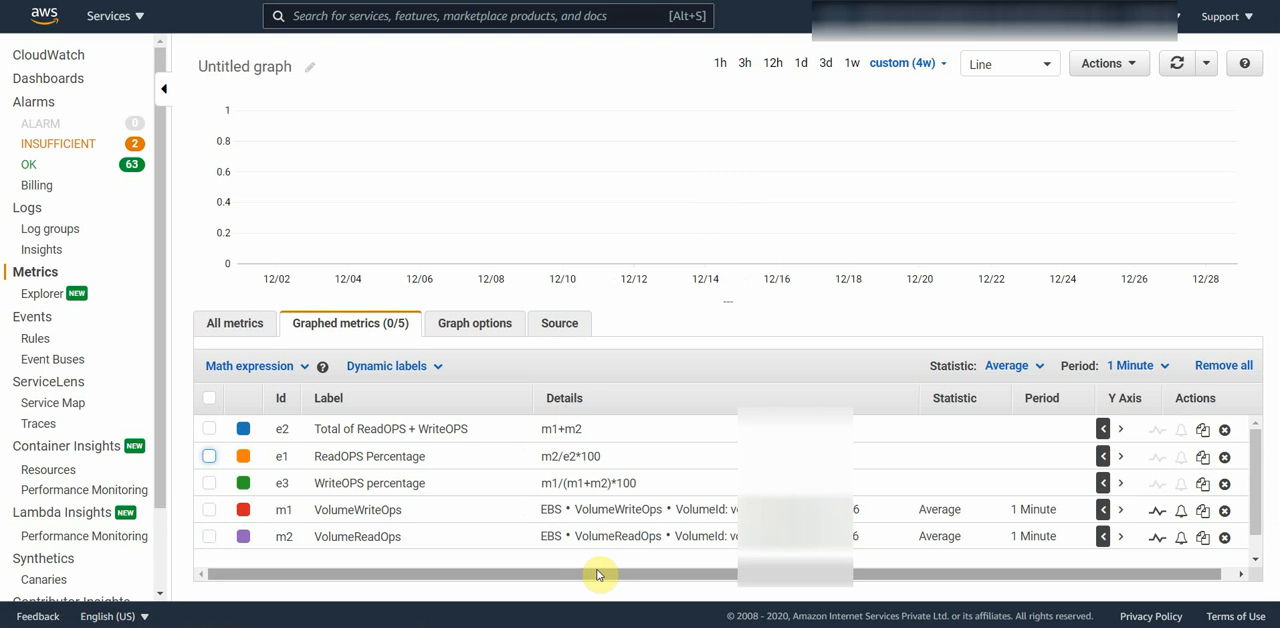
# Step: Show VolumeWriteOps and VolumeReadOps on the graph again and open the graph options
pyautogui.click(209, 510)
pyautogui.click(209, 537)
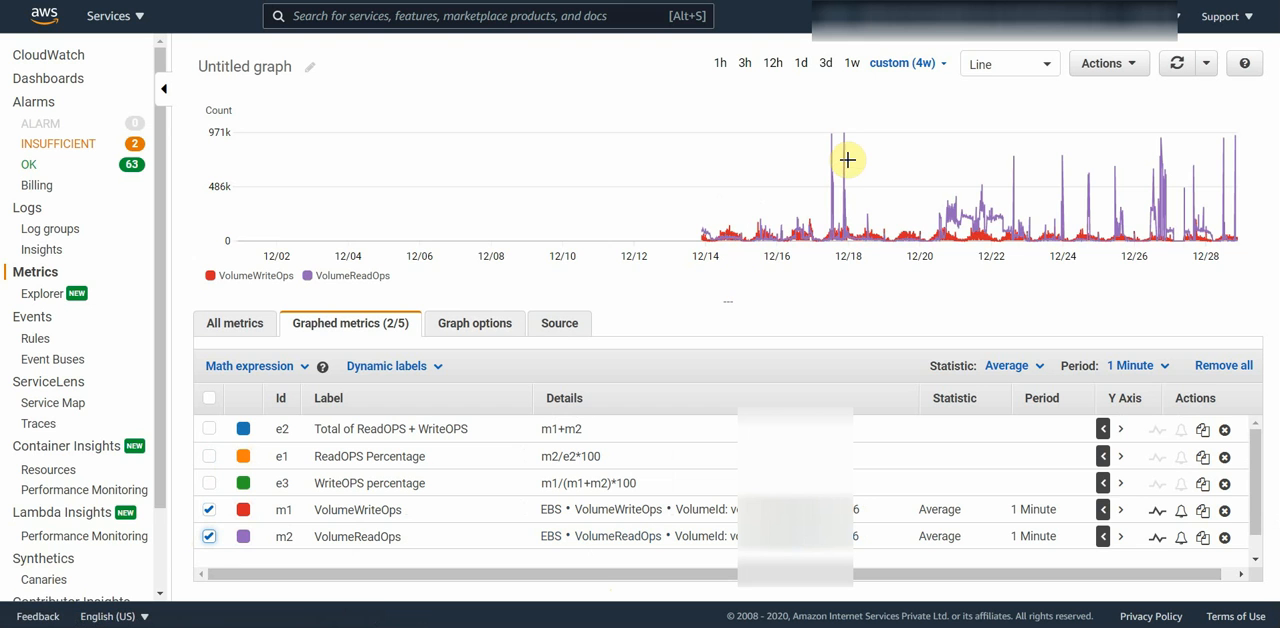
pyautogui.moveTo(833, 159)
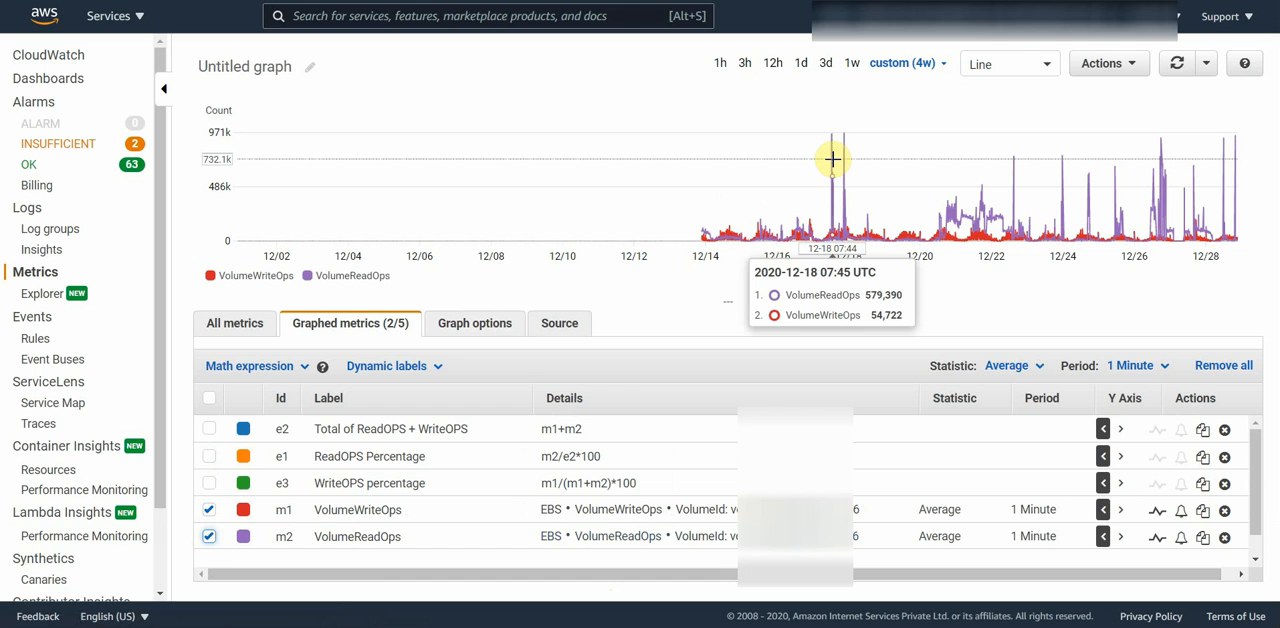
pyautogui.click(448, 330)
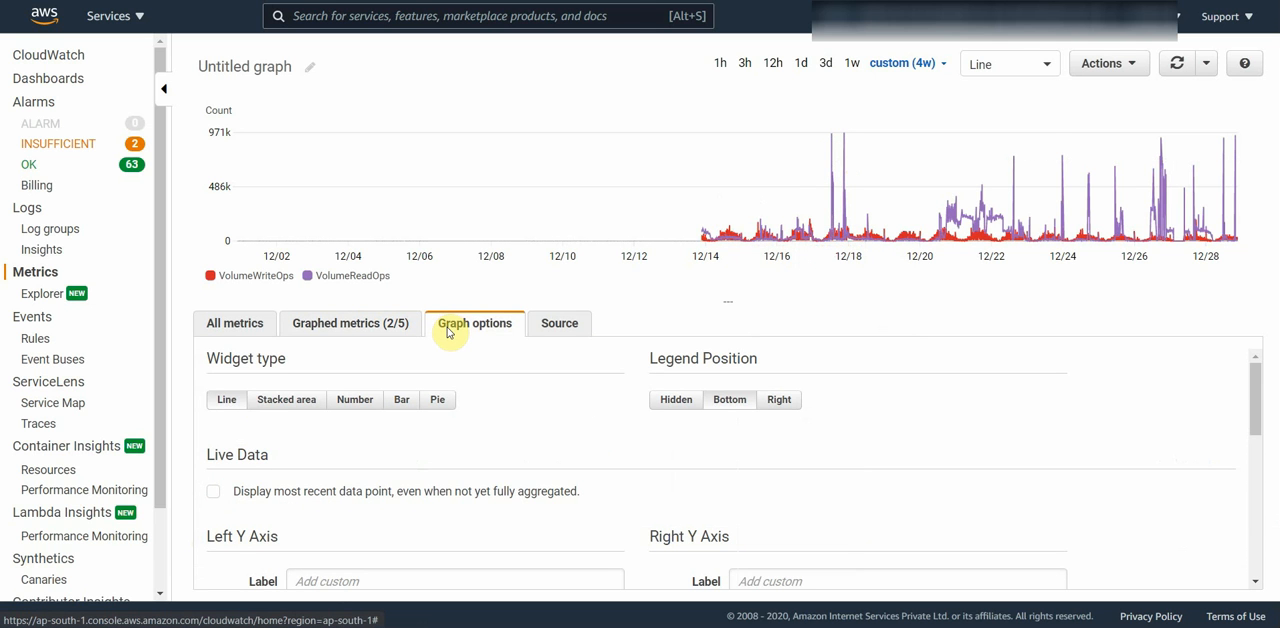
# Step: Add a horizontal annotation to the graph with its fill set to Below, and try a value of 30000
pyautogui.scroll(-3, 580, 450)
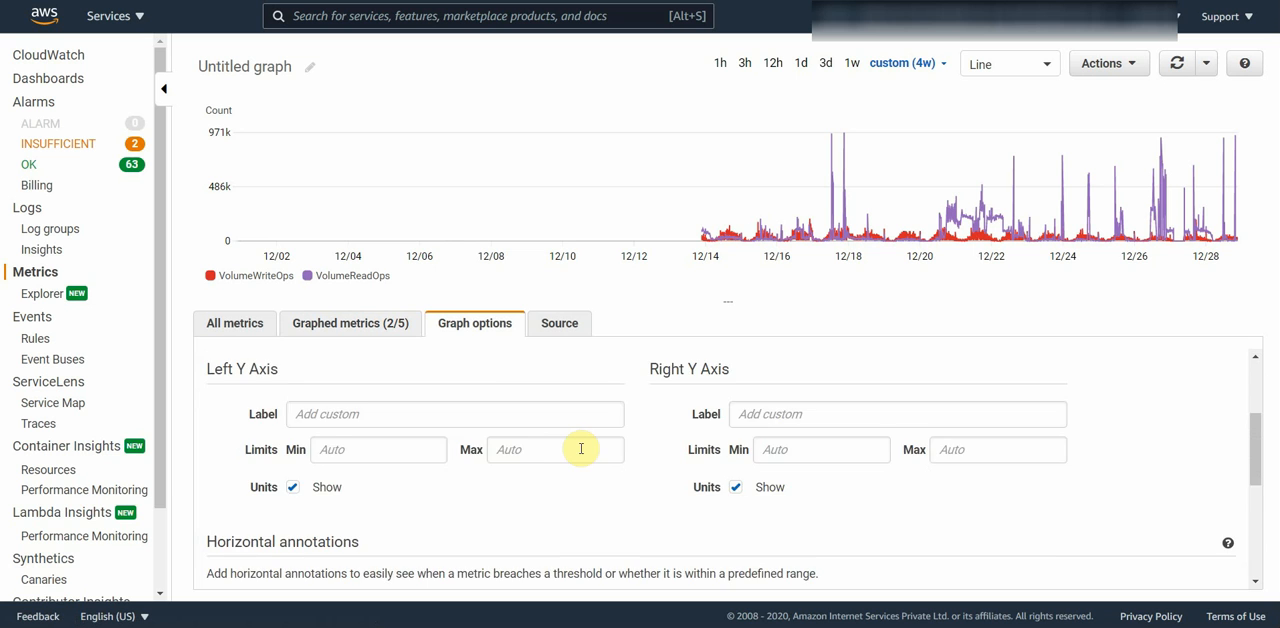
pyautogui.scroll(-1, 580, 449)
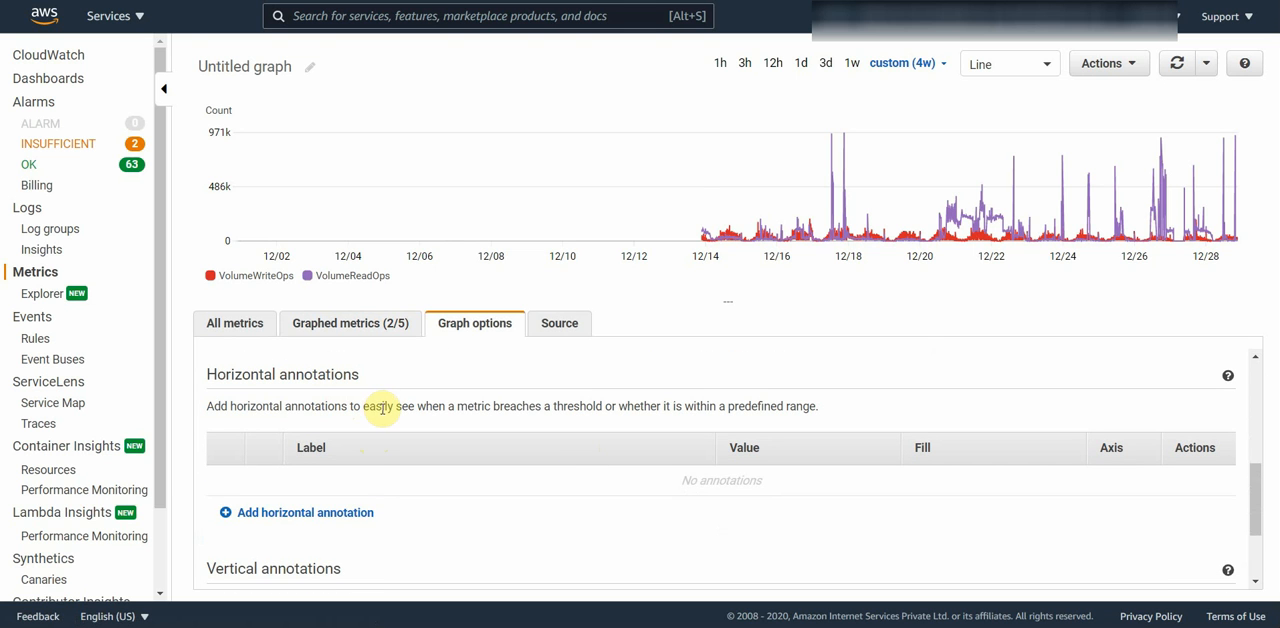
pyautogui.click(350, 513)
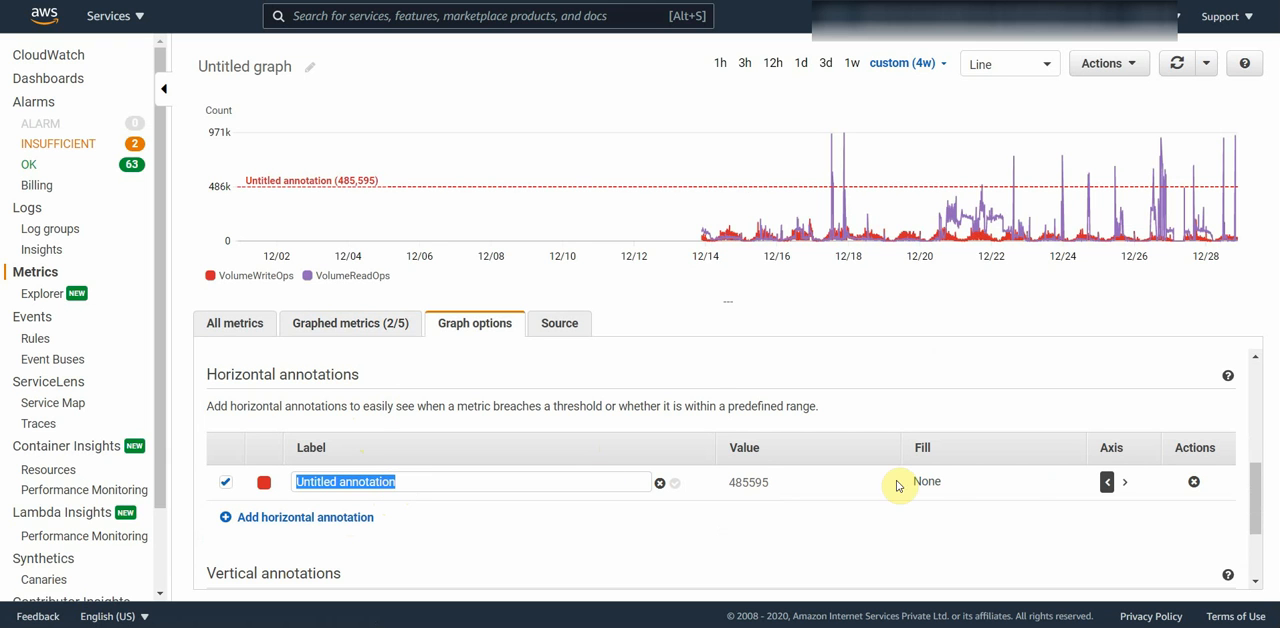
pyautogui.click(926, 484)
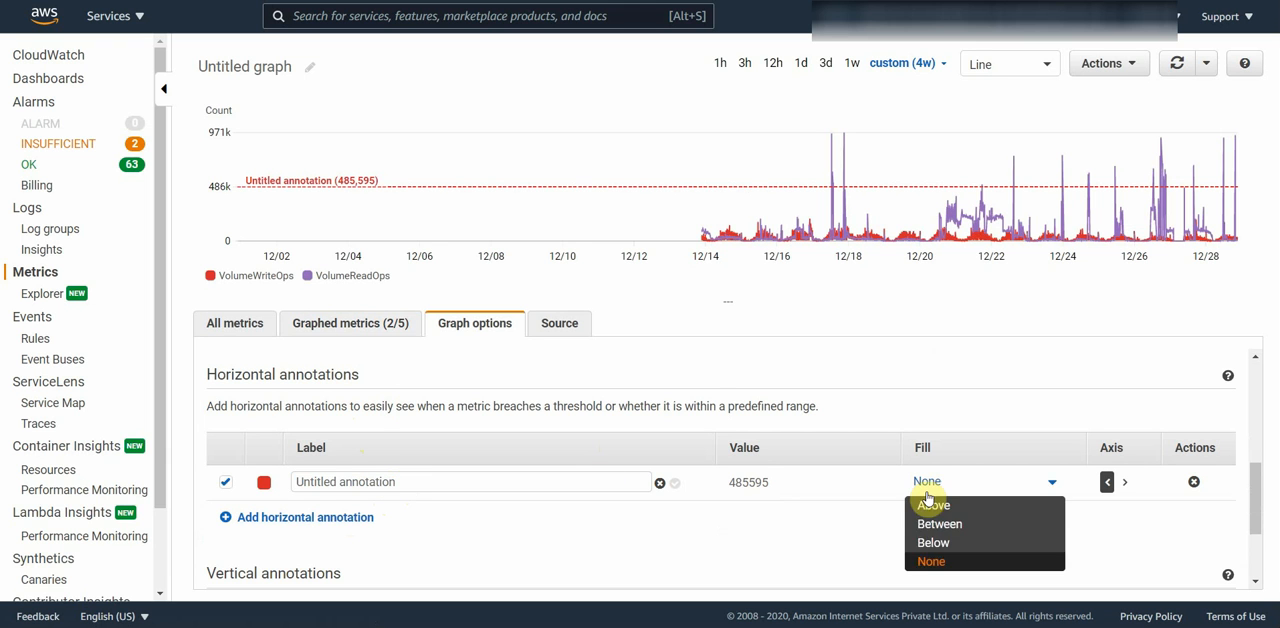
pyautogui.click(945, 543)
pyautogui.click(778, 485)
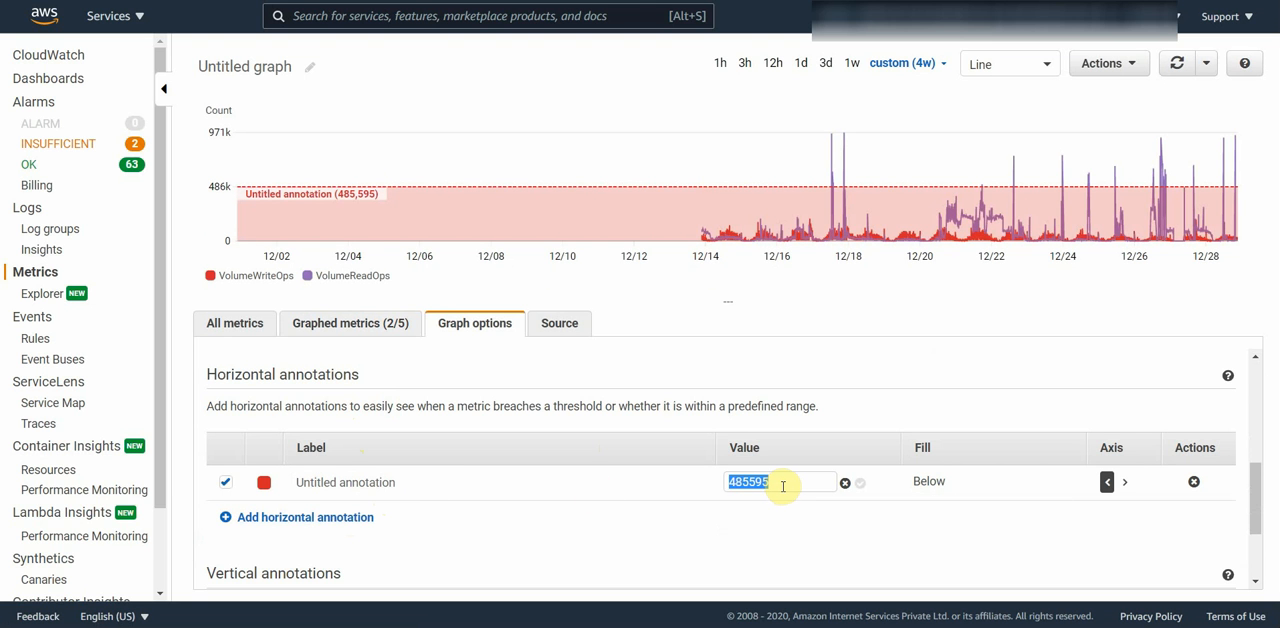
pyautogui.write('10000')
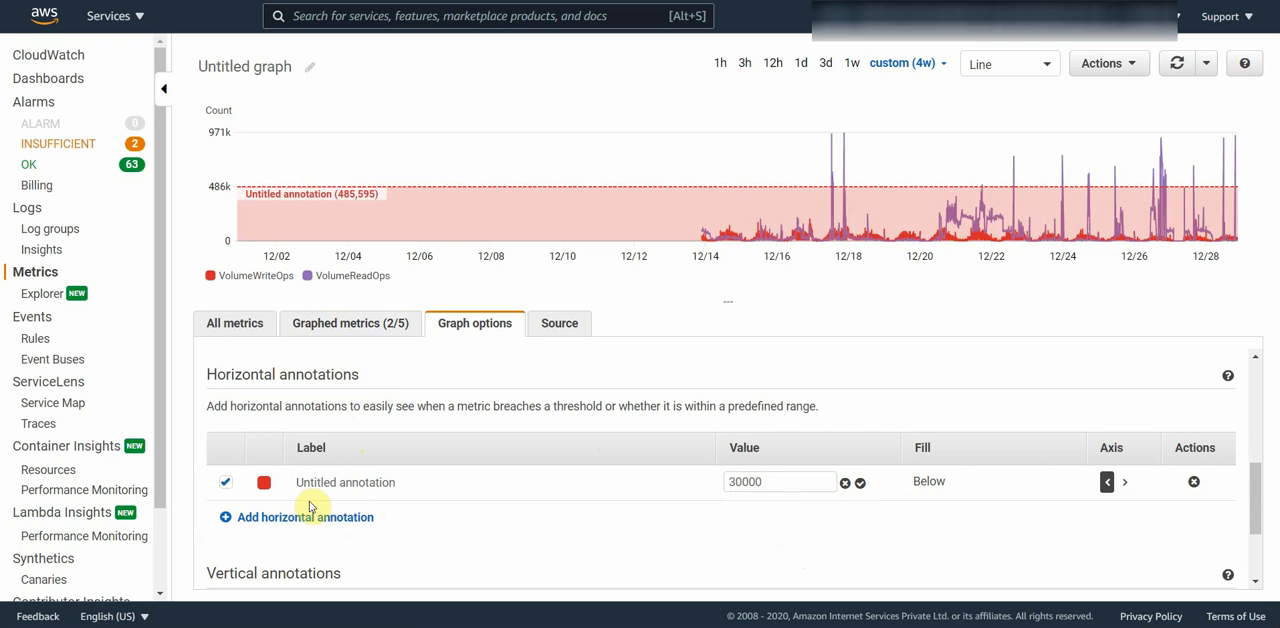
# Step: Color the horizontal annotation green and label it Safe
pyautogui.click(264, 484)
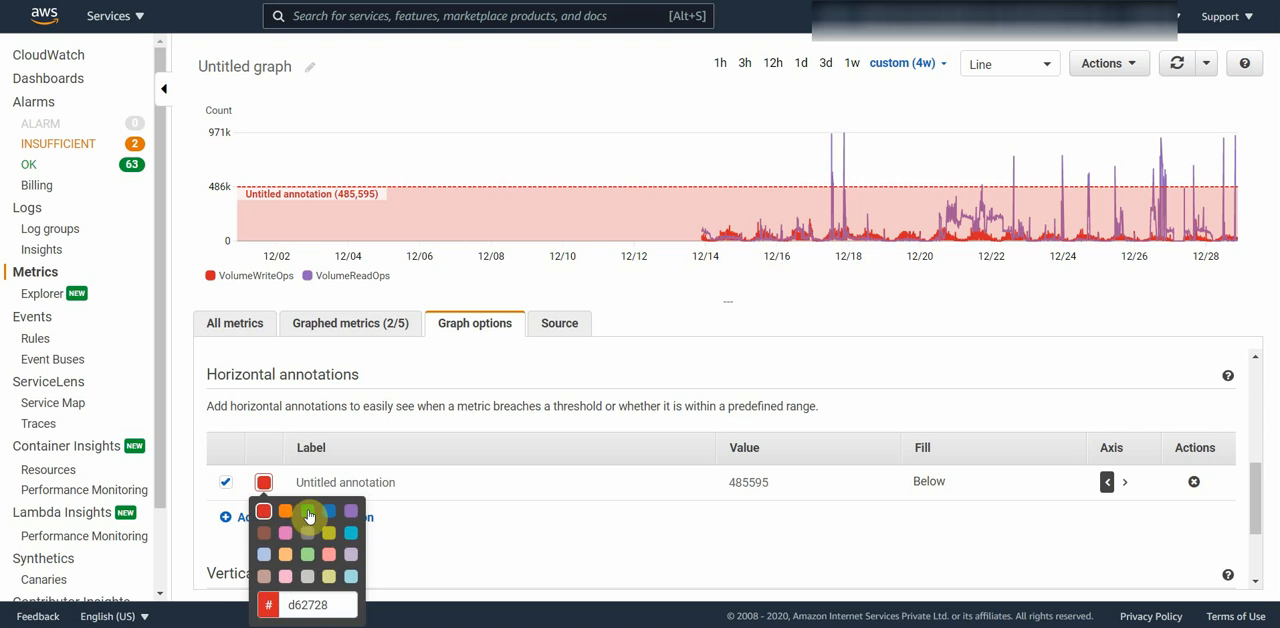
pyautogui.click(309, 514)
pyautogui.click(409, 483)
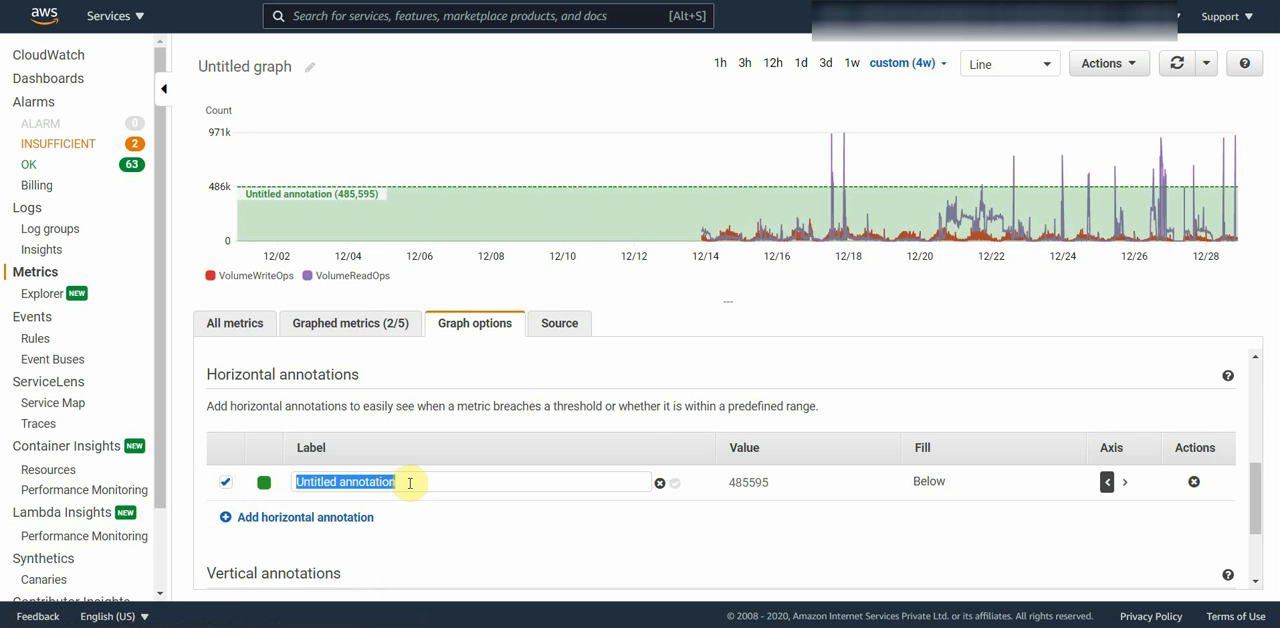
pyautogui.write('Sa')
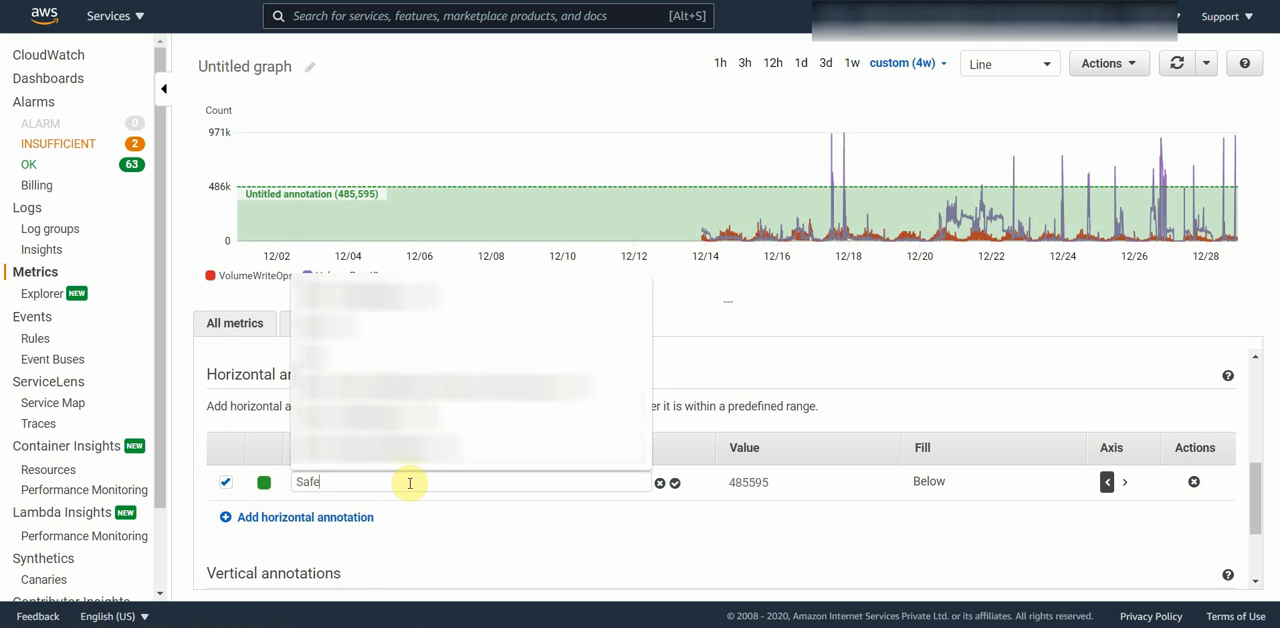
pyautogui.write('fe')
pyautogui.press('Return')
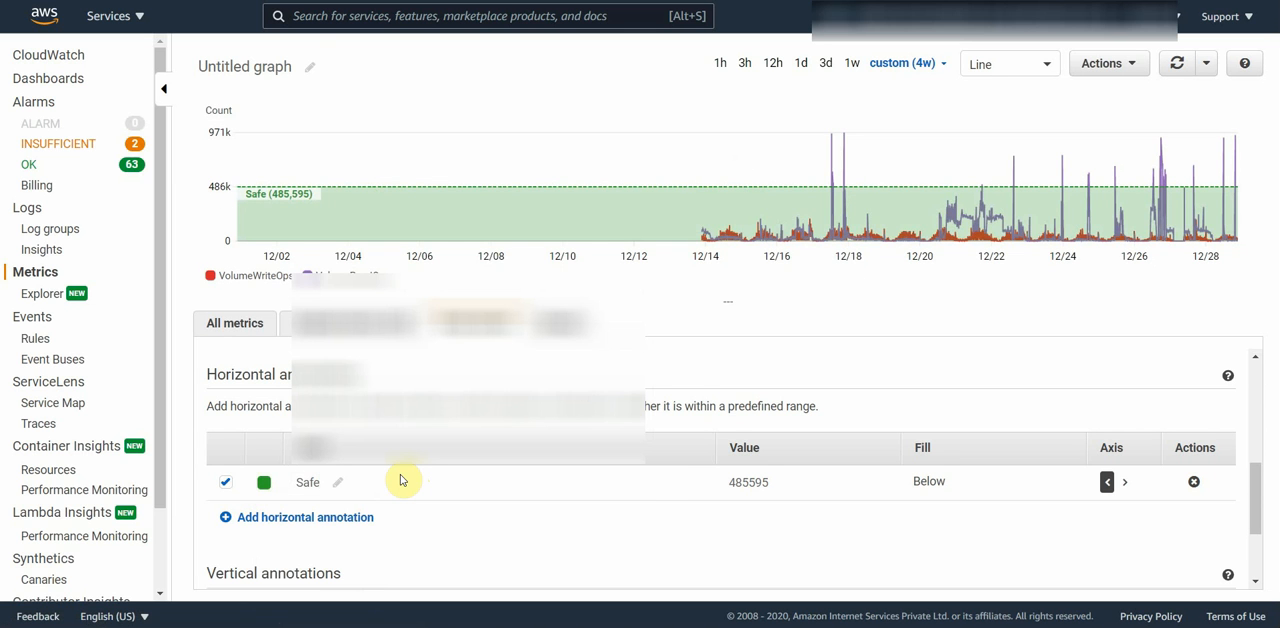
# Step: Add a second horizontal annotation labeled Warning and set its fill to Between
pyautogui.click(271, 518)
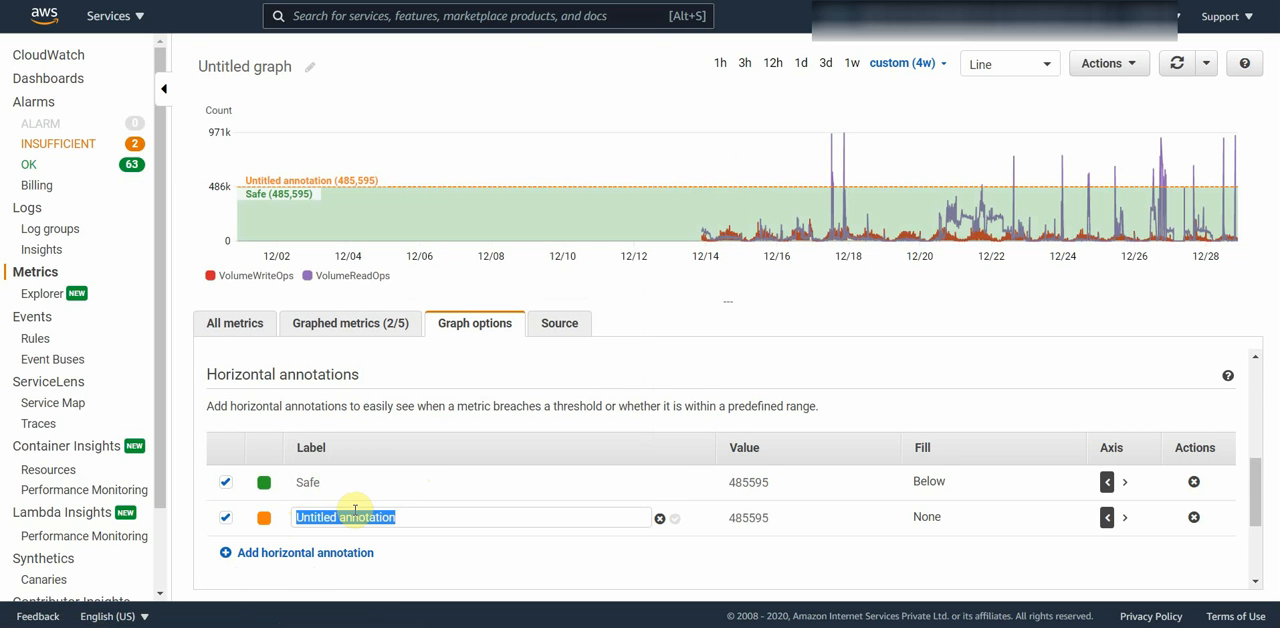
pyautogui.write('Warning')
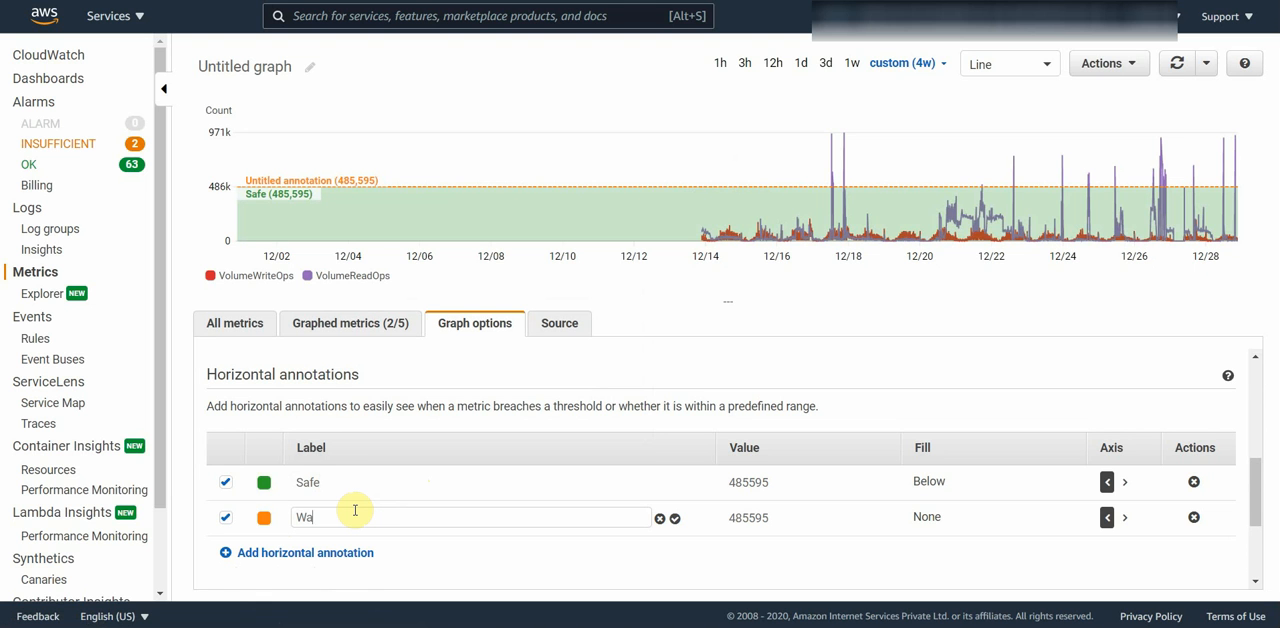
pyautogui.click(675, 518)
pyautogui.click(945, 524)
pyautogui.scroll(-3, 948, 500)
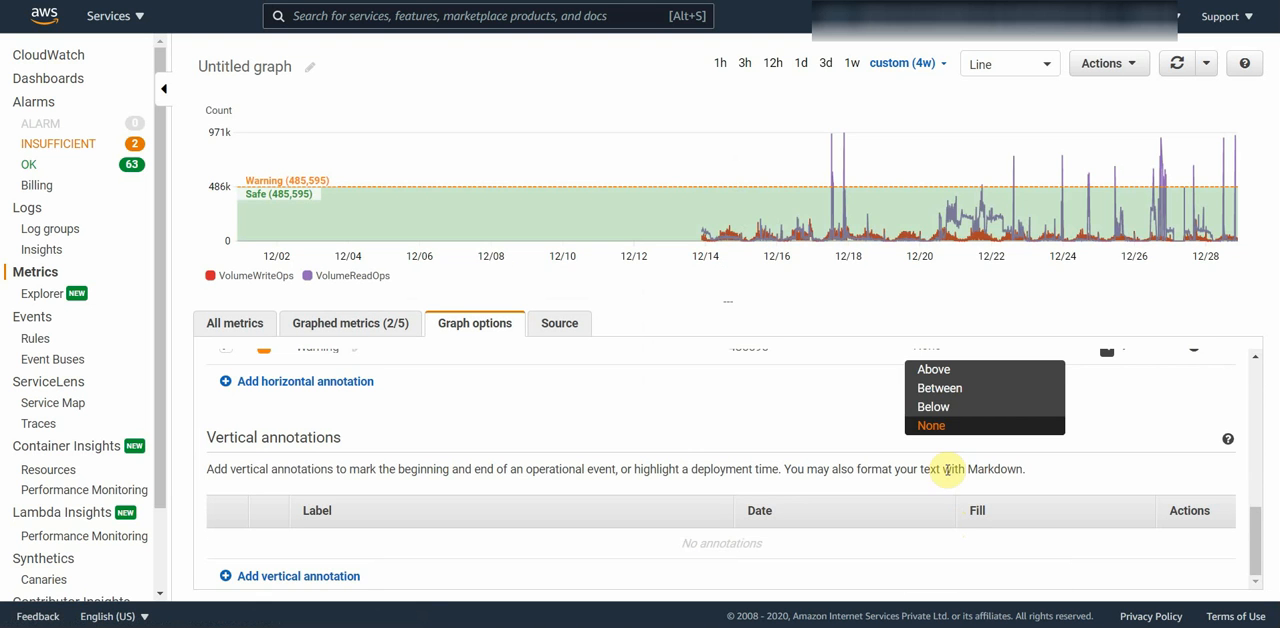
pyautogui.click(957, 391)
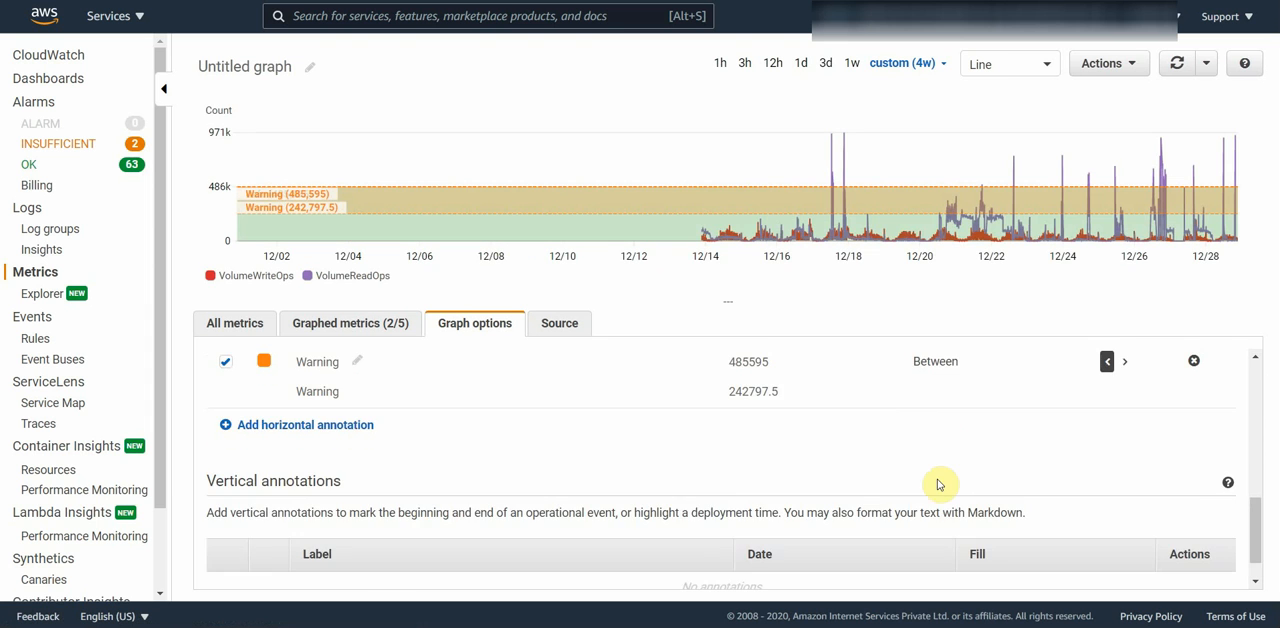
# Step: Set the second value of the Warning annotation's range to 785595
pyautogui.scroll(2, 850, 480)
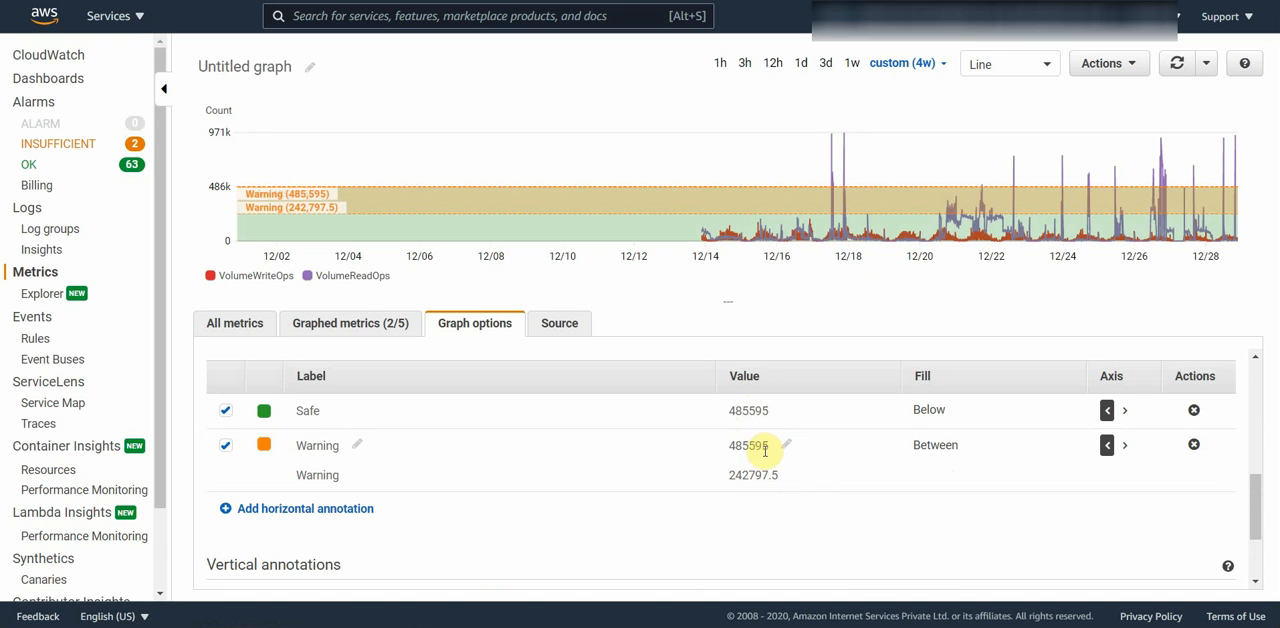
pyautogui.moveTo(765, 450); pyautogui.dragTo(733, 445)
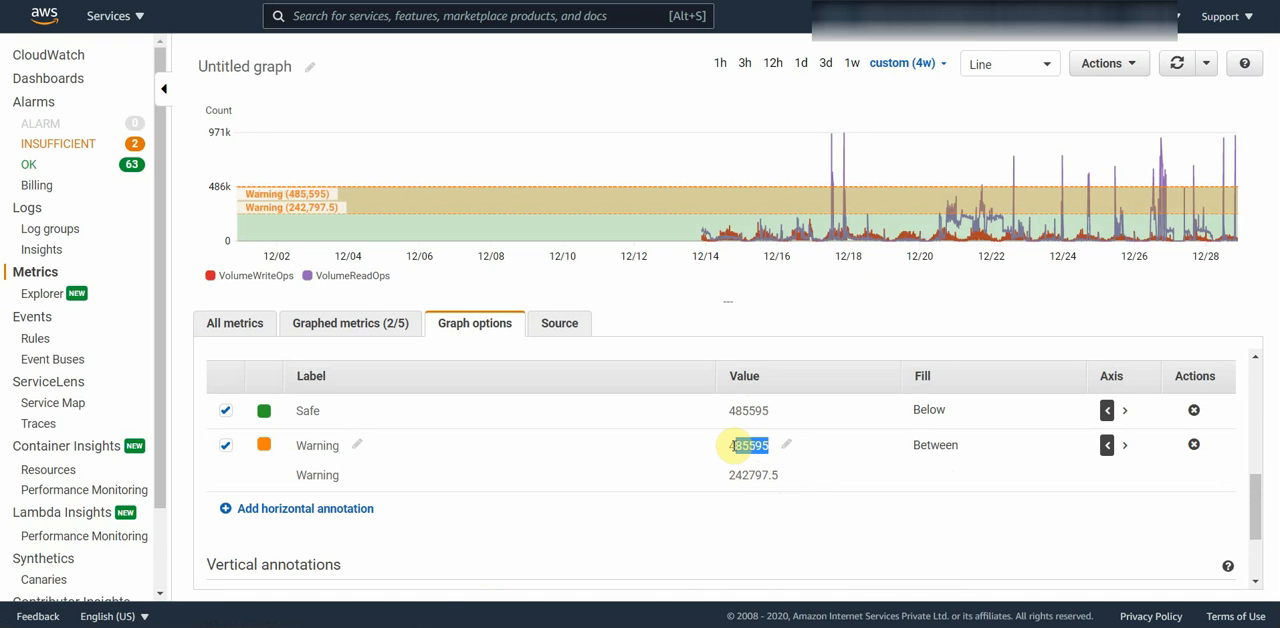
pyautogui.hotkey('ctrl', 'c')
pyautogui.click(789, 478)
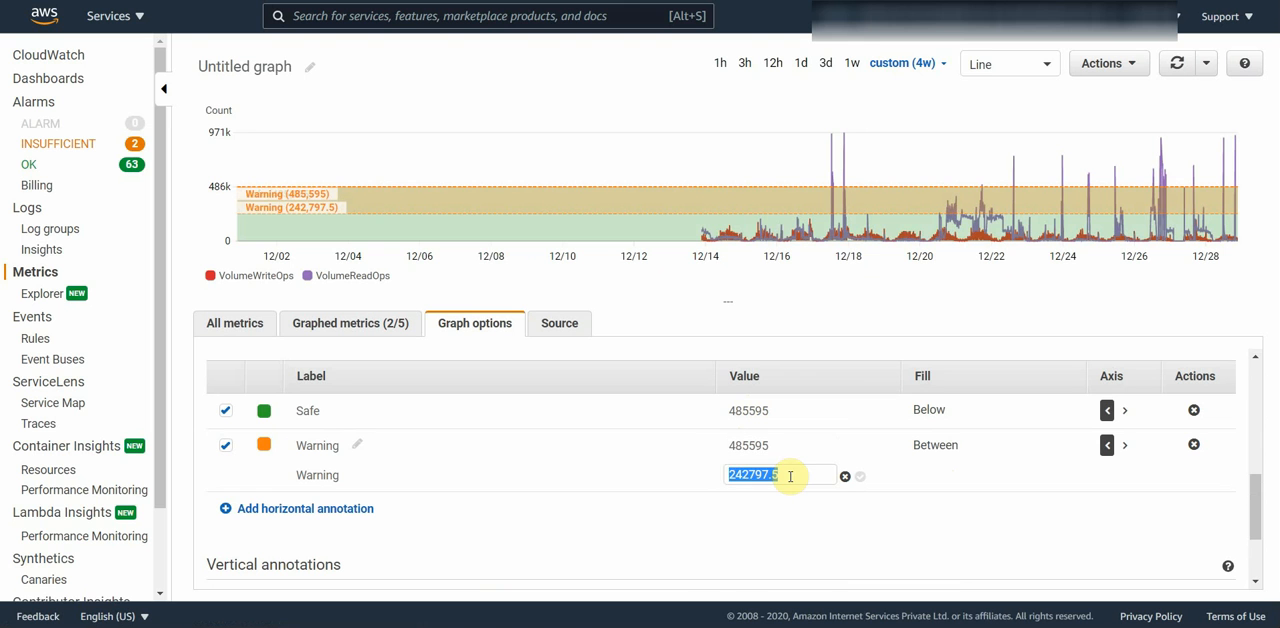
pyautogui.hotkey('ctrl', 'v')
pyautogui.moveTo(737, 475); pyautogui.dragTo(716, 483)
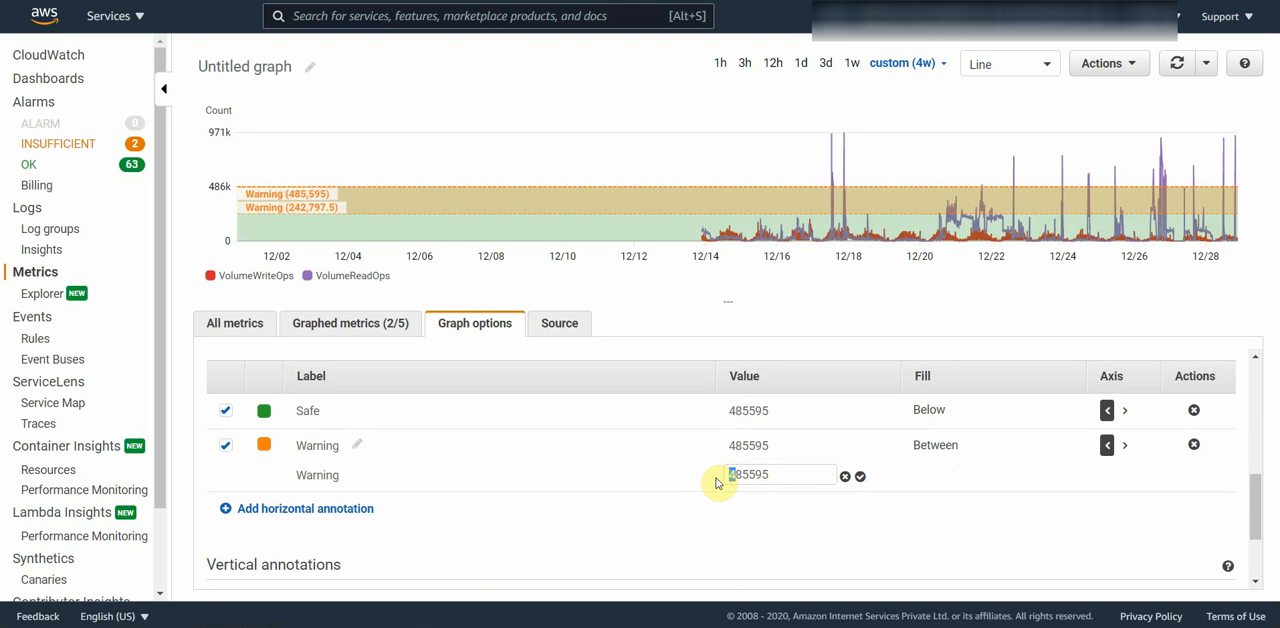
pyautogui.press('Return')
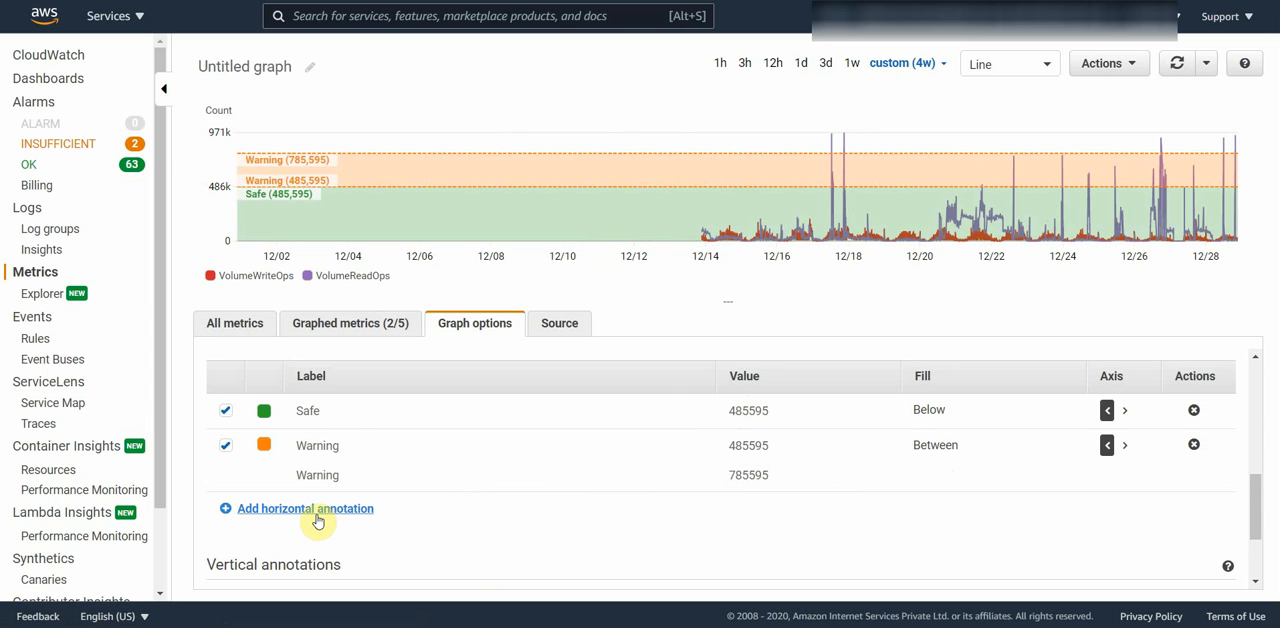
# Step: Add a third horizontal annotation labeled Critical and set its fill to Above
pyautogui.click(316, 520)
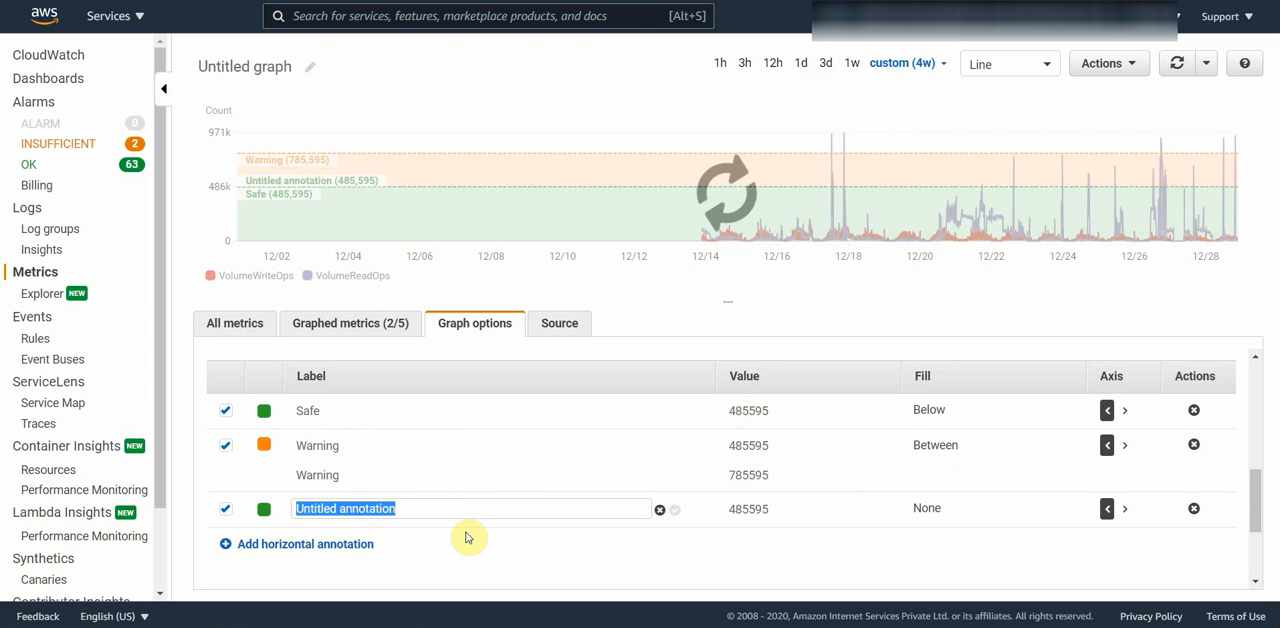
pyautogui.write('Critical')
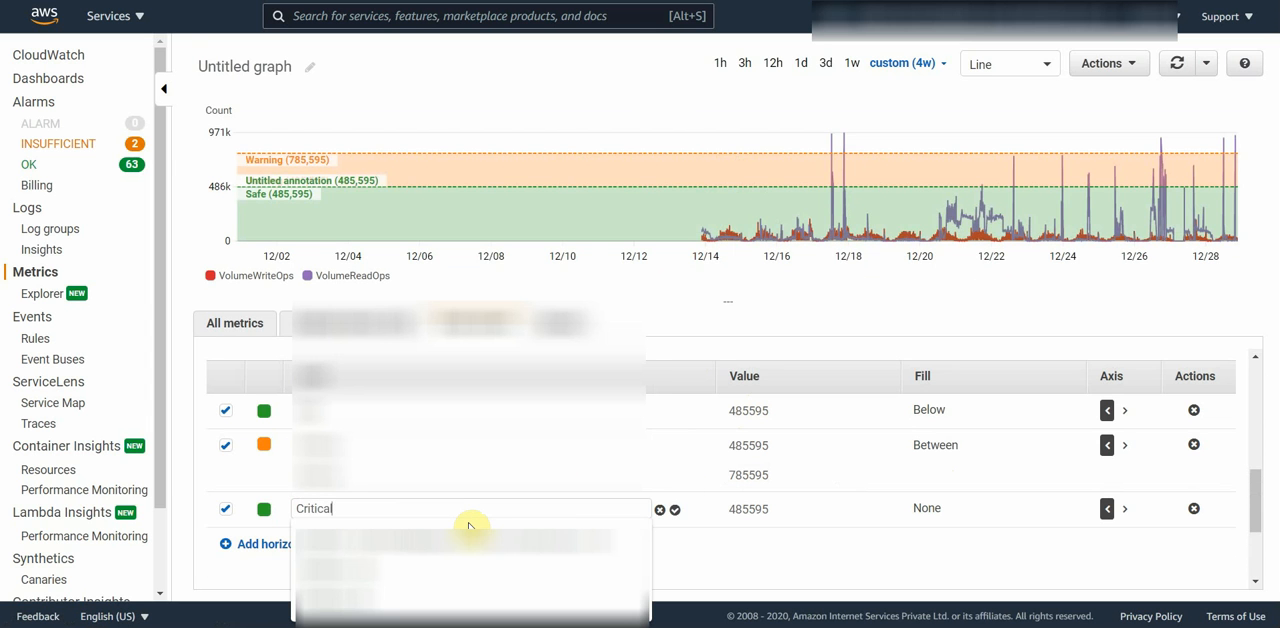
pyautogui.press('Return')
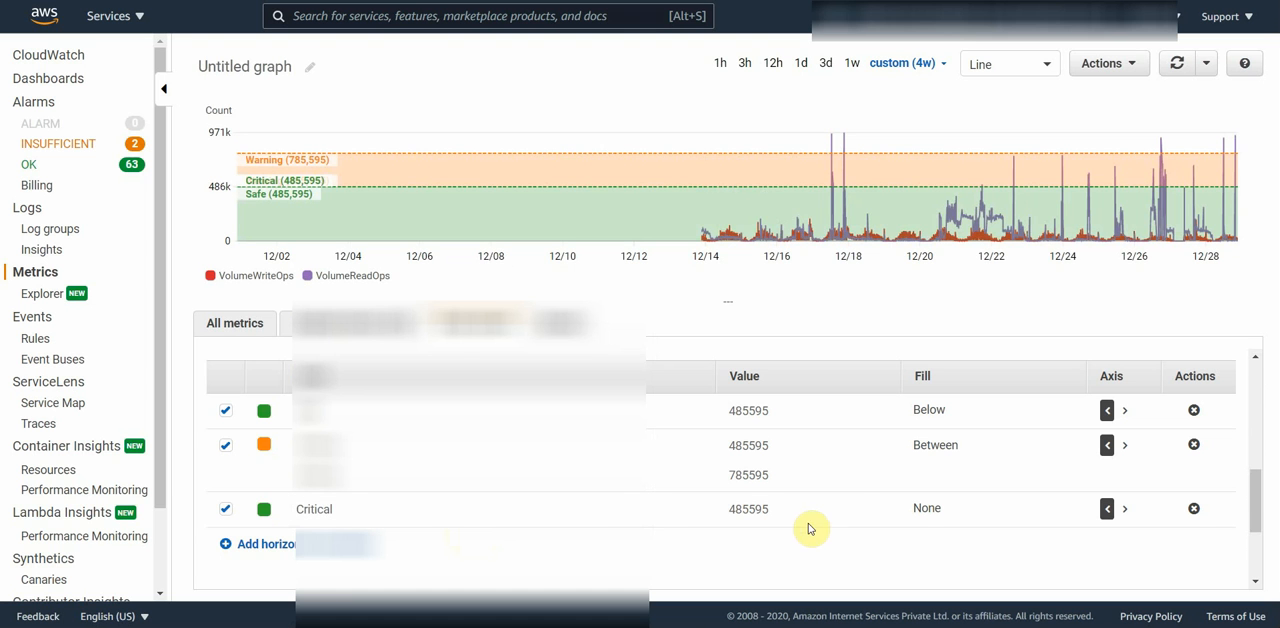
pyautogui.click(749, 474)
pyautogui.click(927, 512)
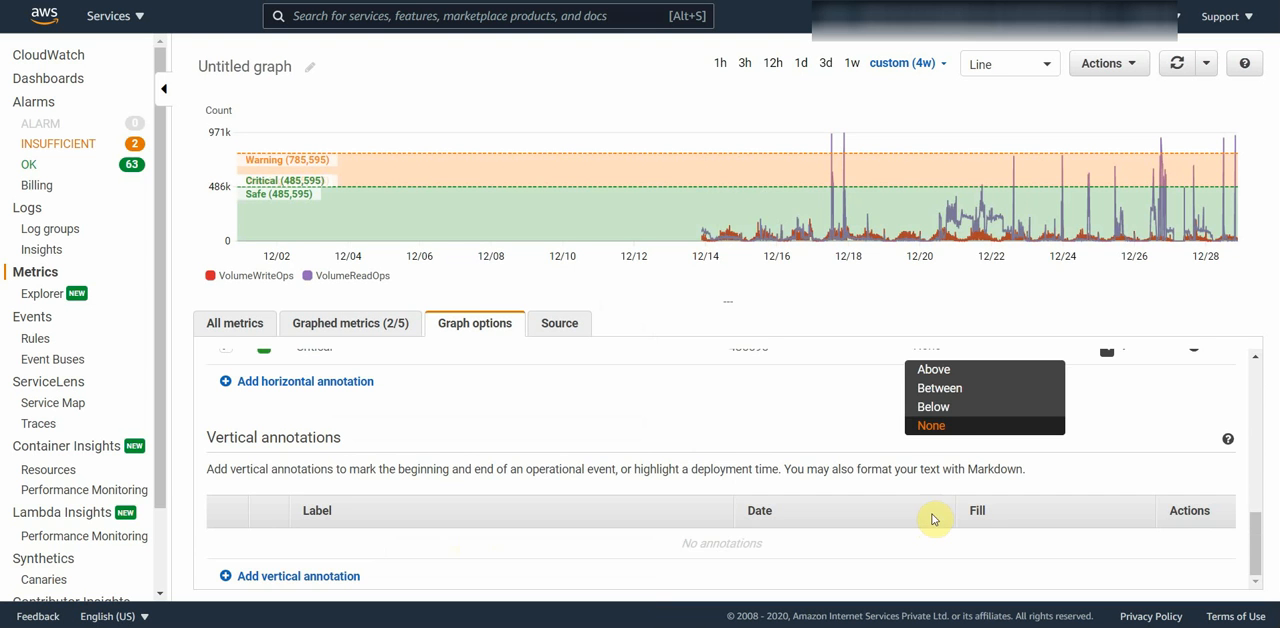
pyautogui.click(934, 372)
pyautogui.scroll(3, 766, 480)
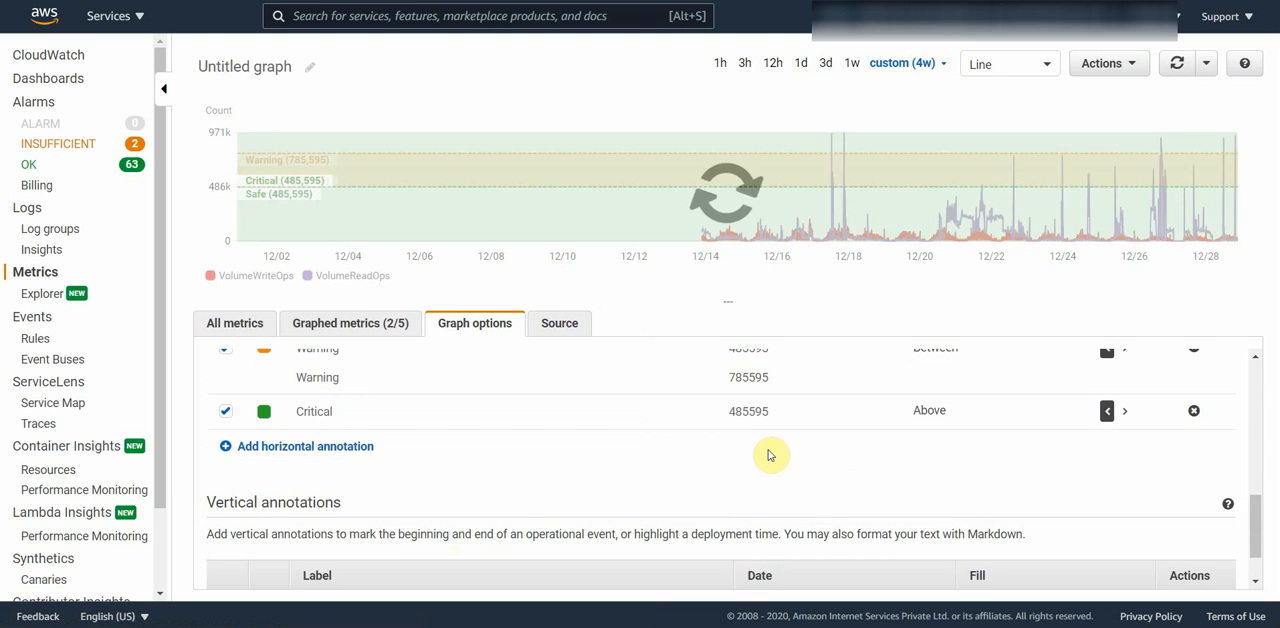
# Step: Set the Critical annotation's value to 785595
pyautogui.scroll(-3, 760, 448)
pyautogui.click(750, 446)
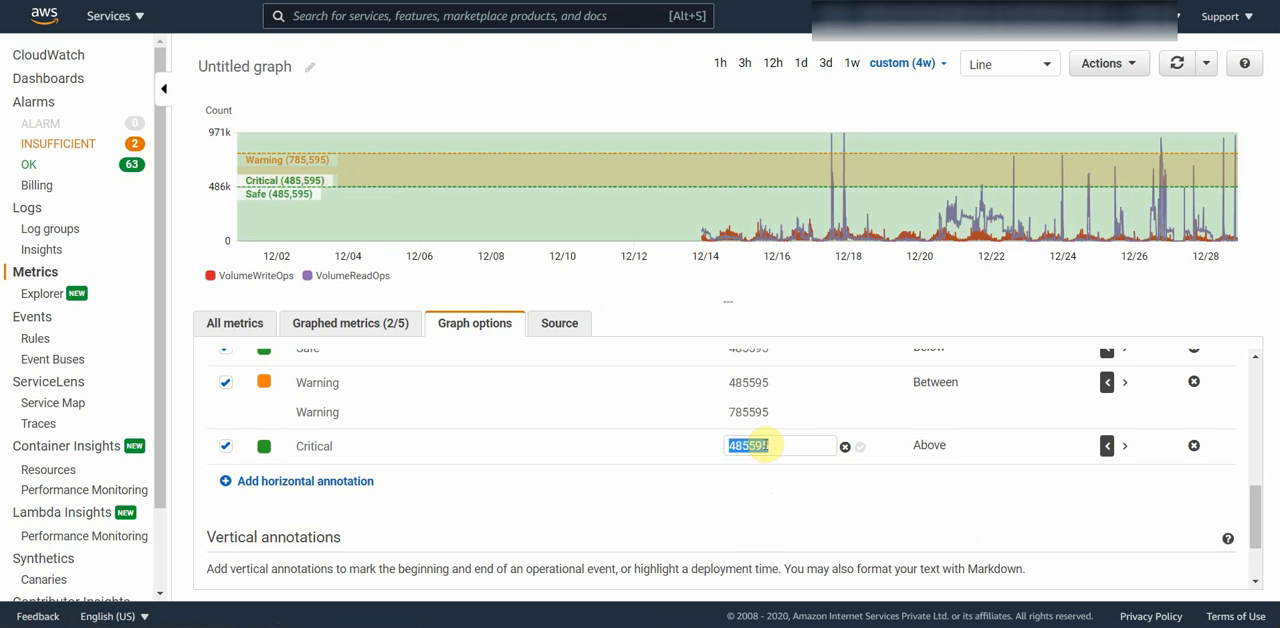
pyautogui.write('785595')
pyautogui.press('Escape')
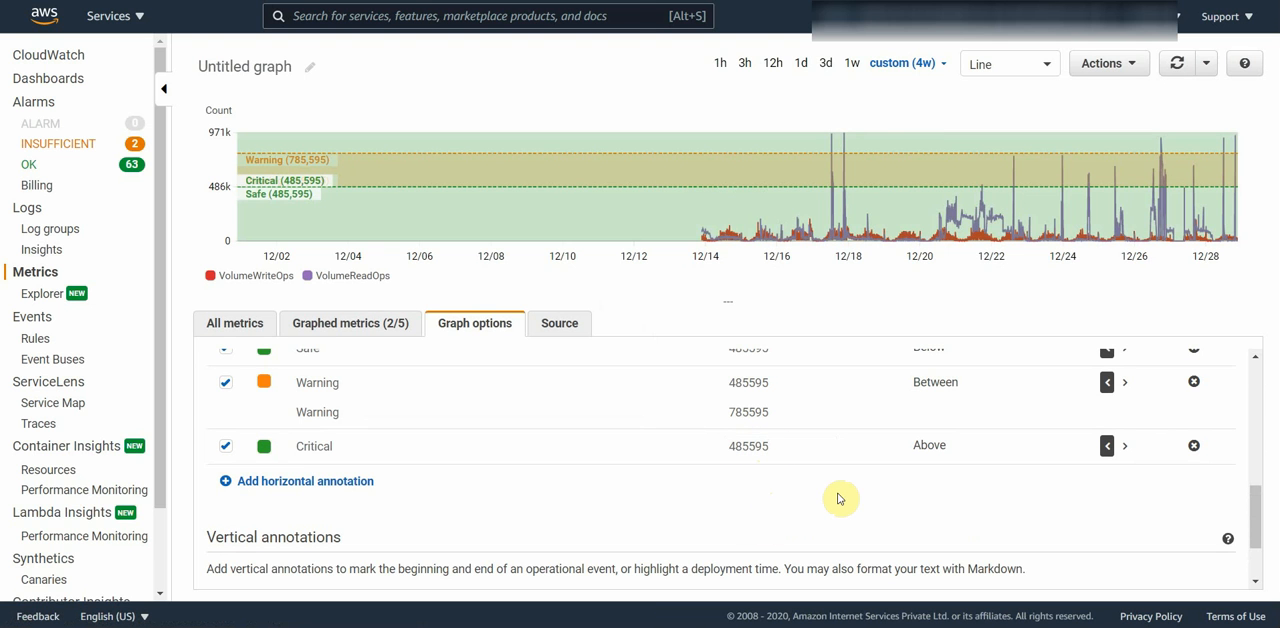
pyautogui.doubleClick(757, 457)
pyautogui.click(757, 457)
pyautogui.write('785595')
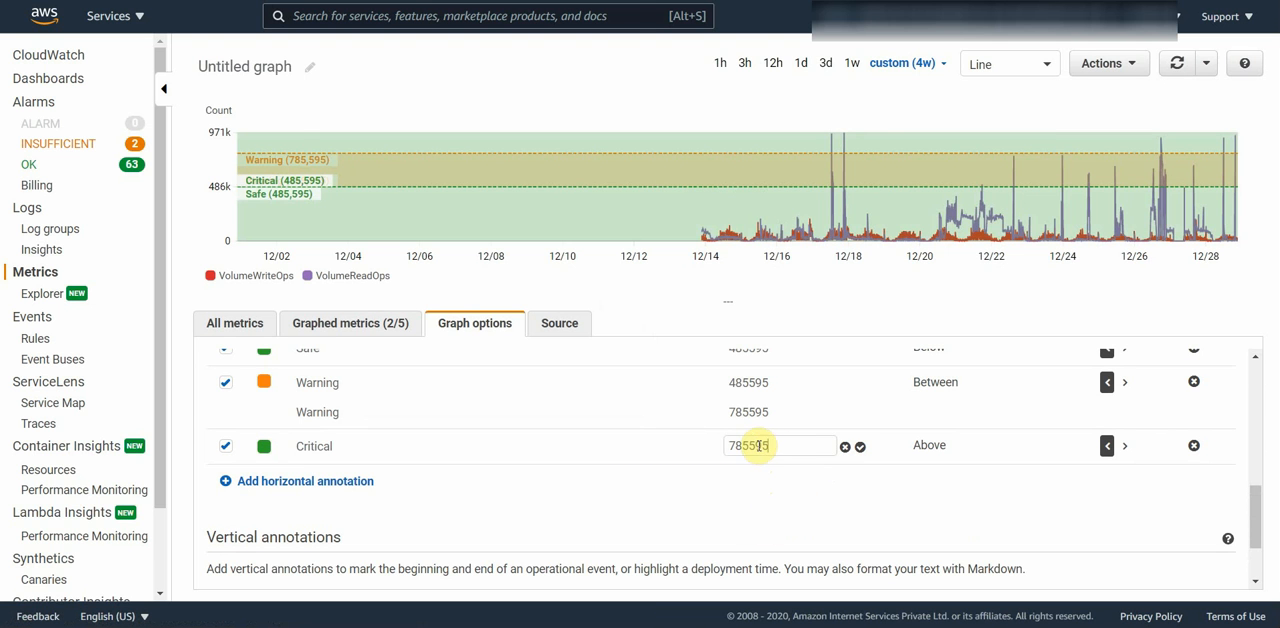
pyautogui.click(848, 447)
# Step: Color the Critical annotation red (d62728)
pyautogui.scroll(3, 608, 523)
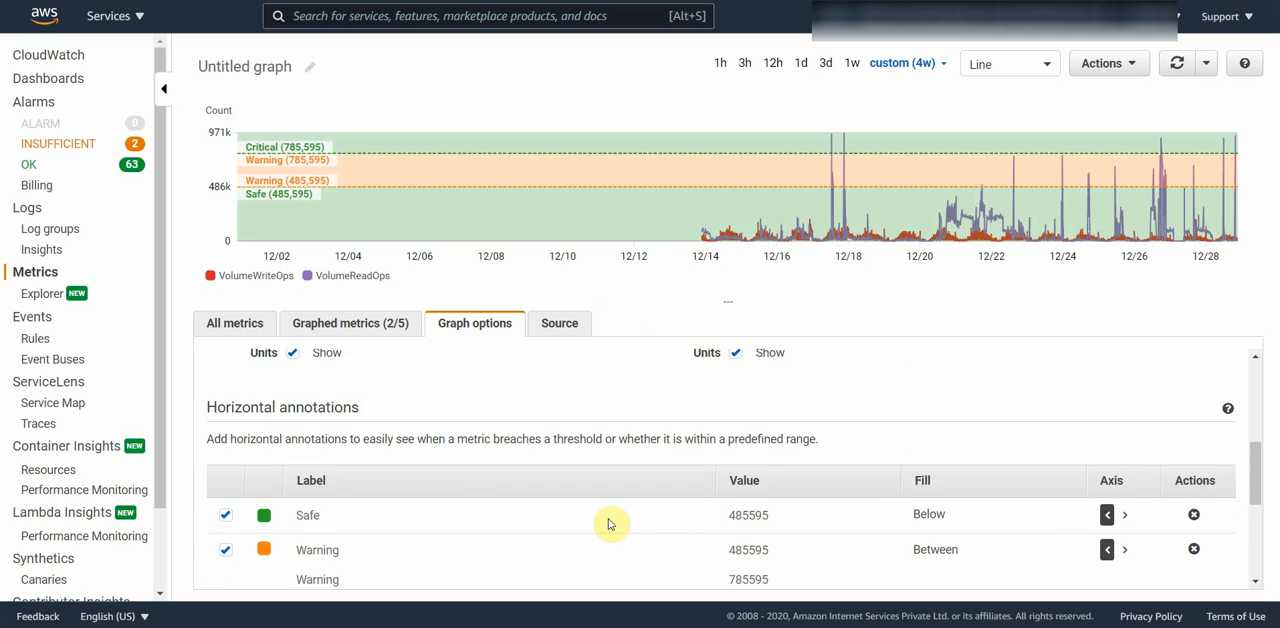
pyautogui.scroll(-3, 318, 568)
pyautogui.click(264, 446)
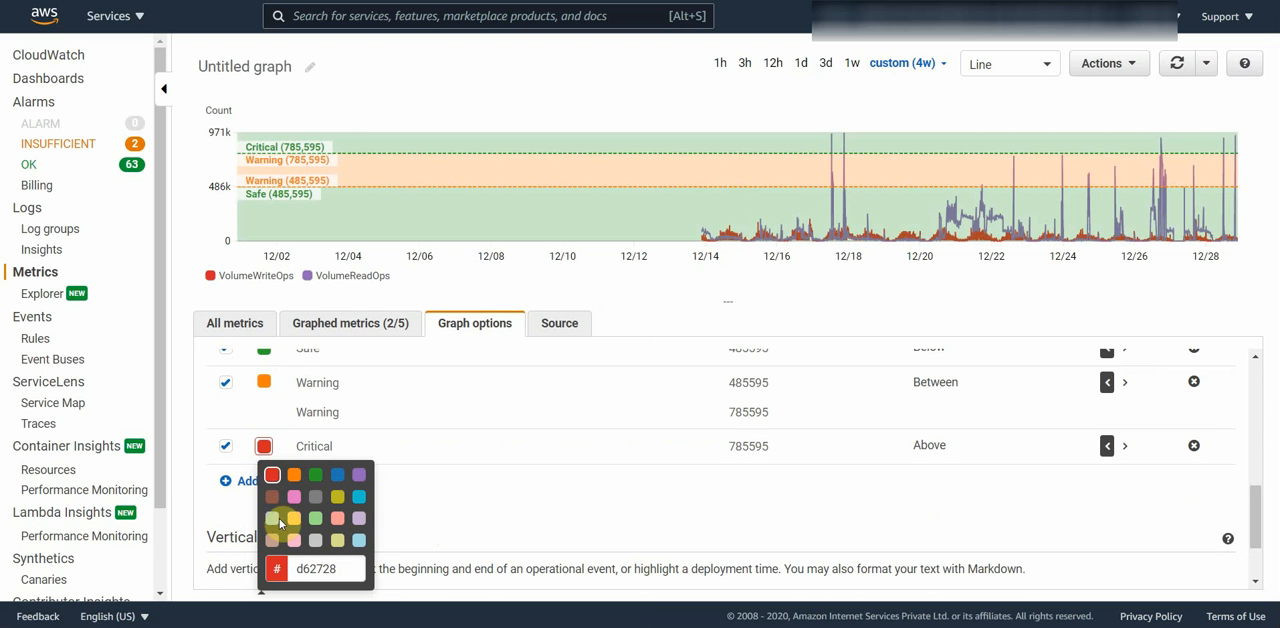
pyautogui.click(520, 471)
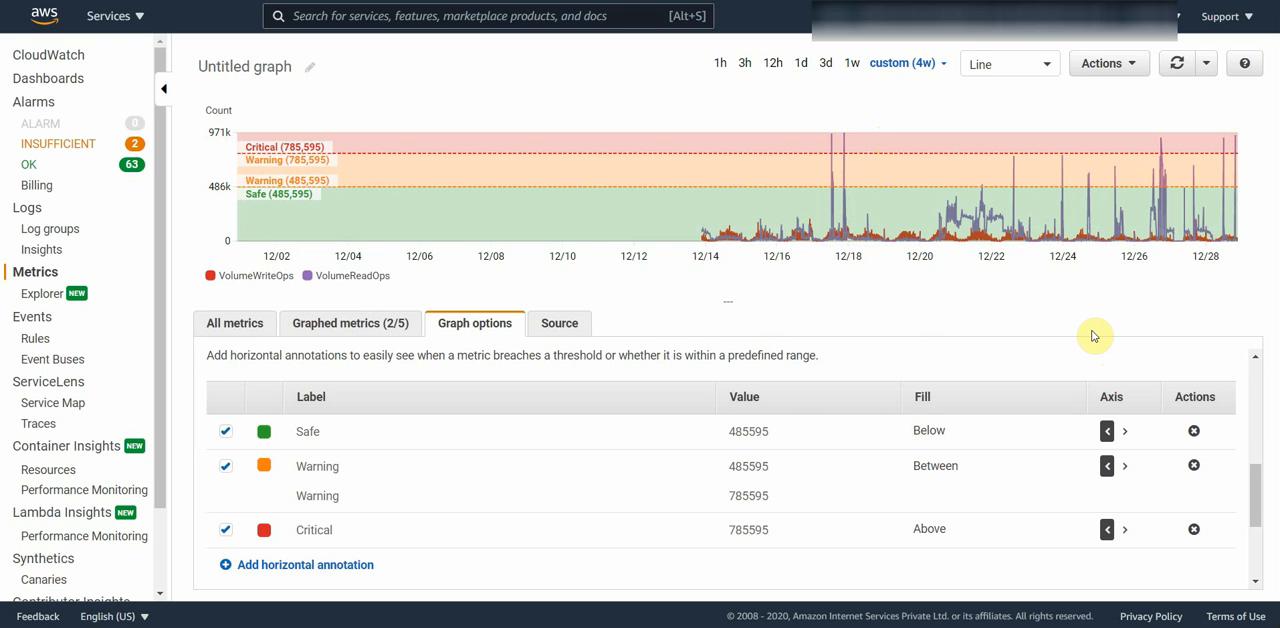
# Step: Hide the Safe, Warning and Critical annotations on the graph, and show all three again
pyautogui.click(225, 431)
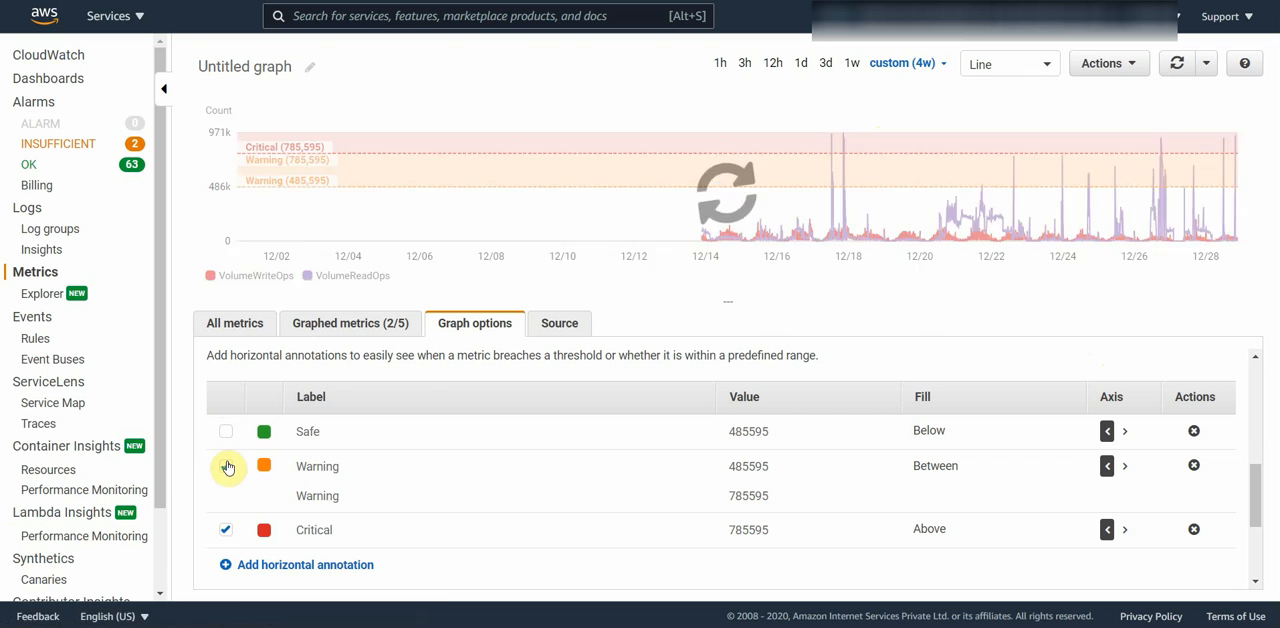
pyautogui.click(225, 466)
pyautogui.click(225, 531)
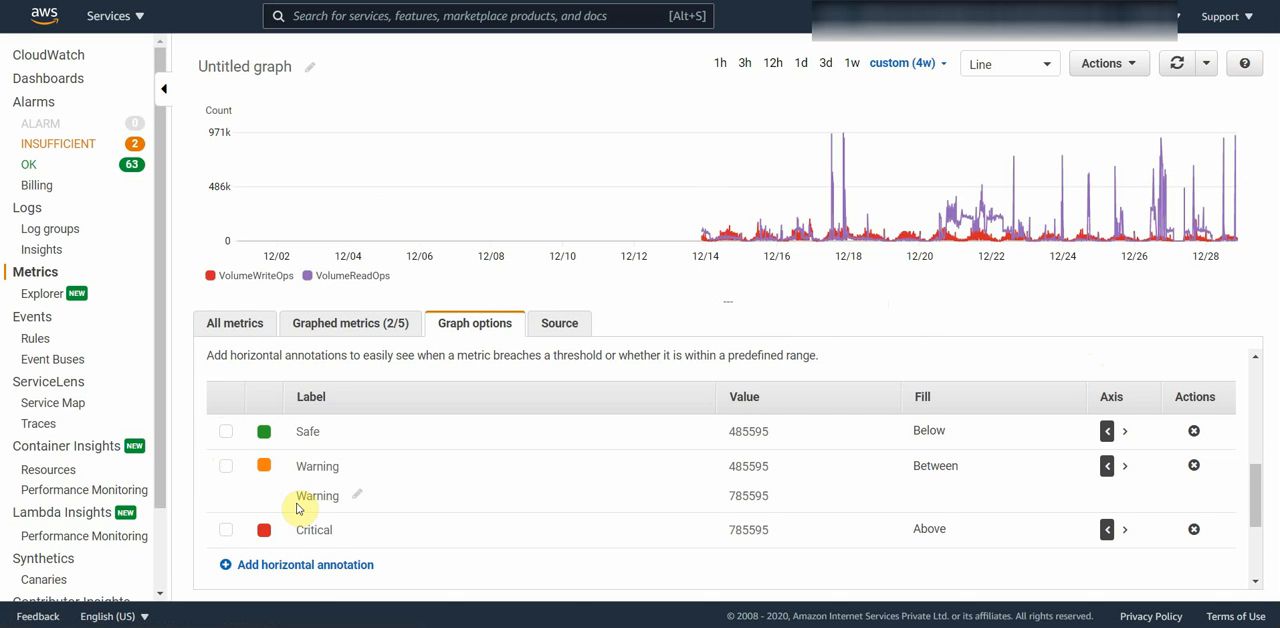
pyautogui.click(226, 432)
pyautogui.click(226, 466)
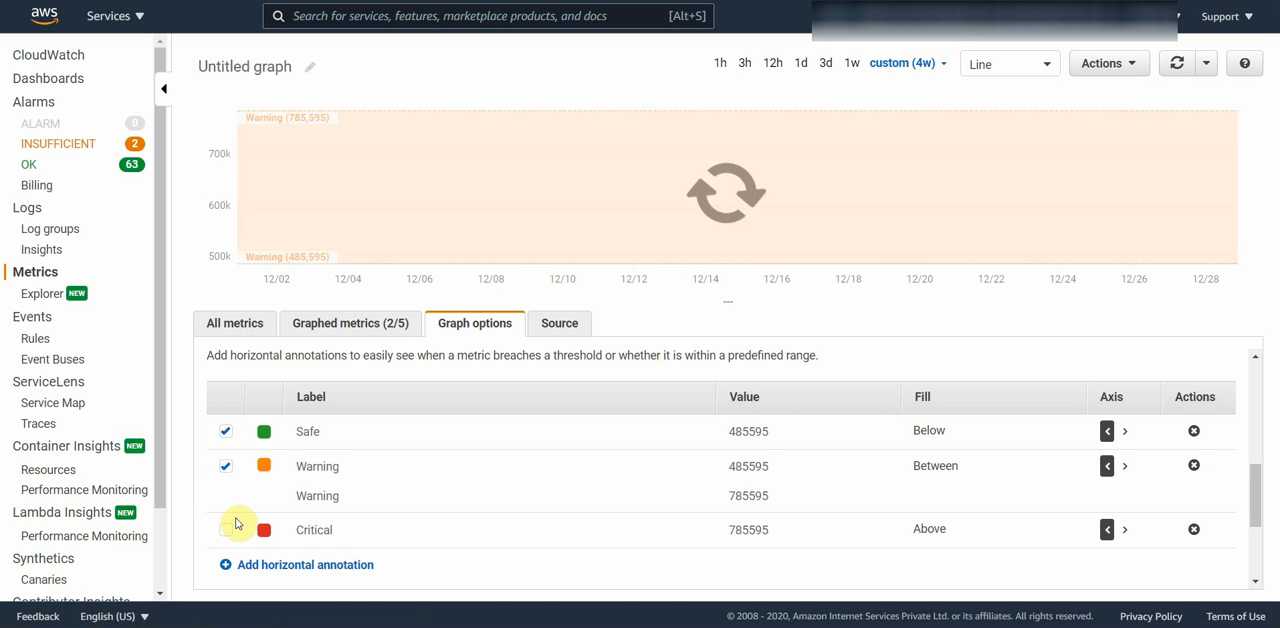
pyautogui.click(226, 530)
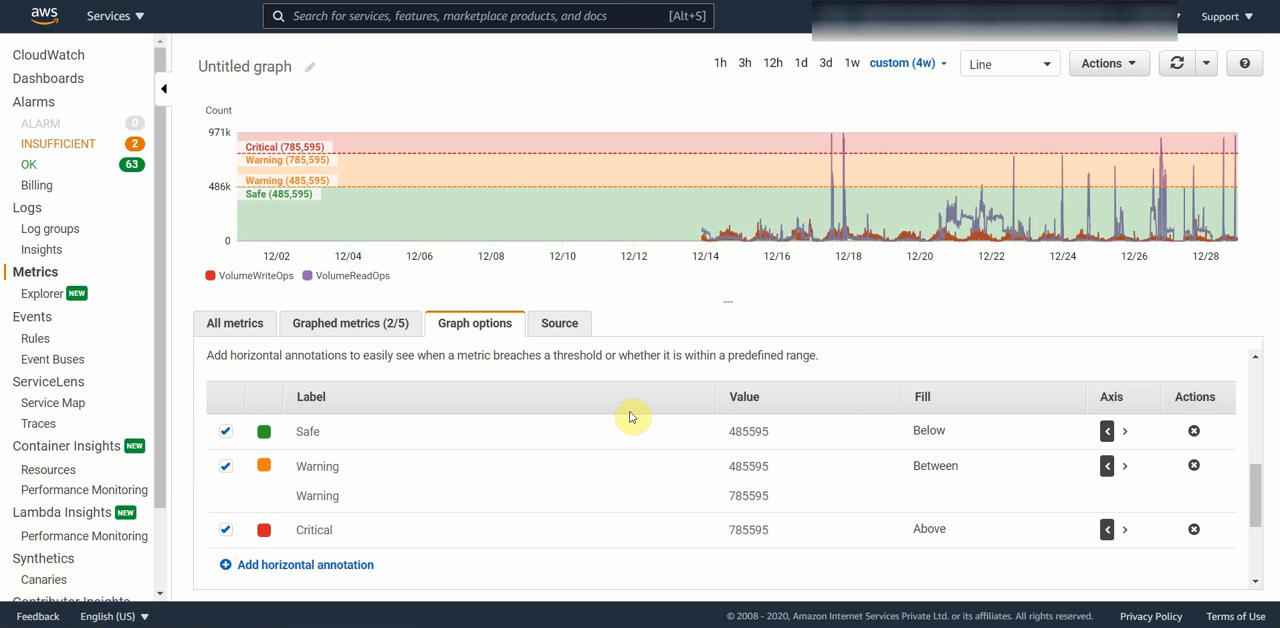